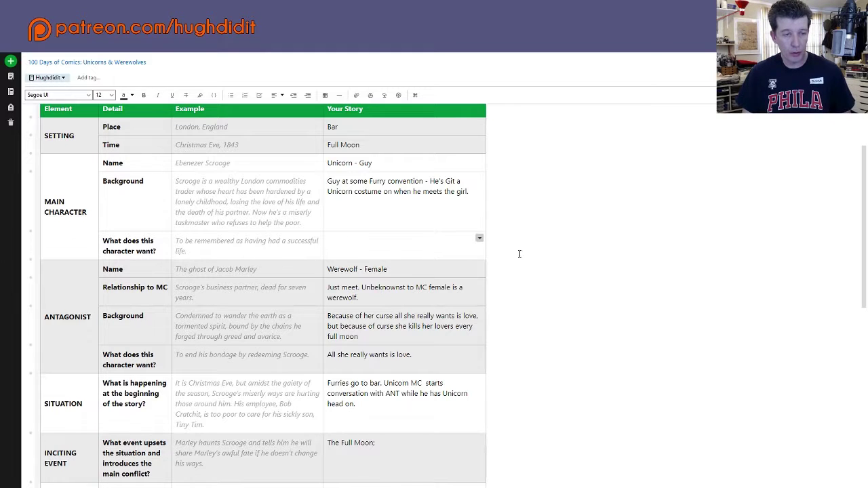
Step: Enter 'MC is wanting to meet people' as the main character's want in the Your Story column
click(348, 242)
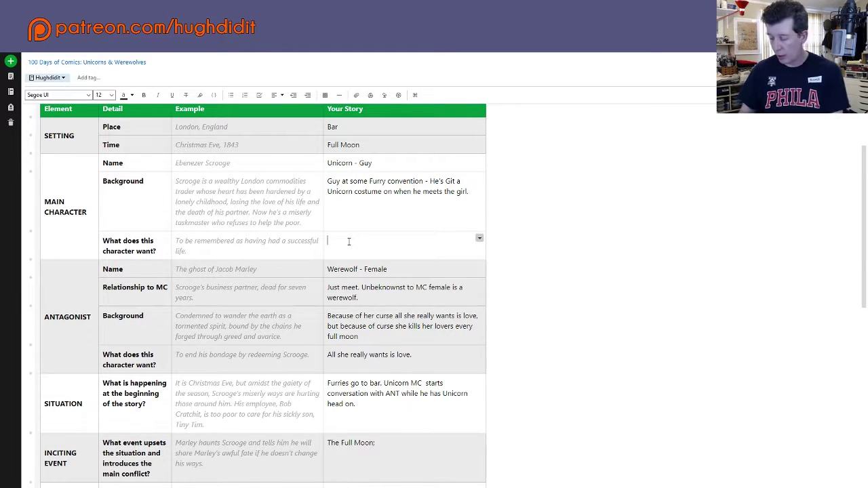
text(Main)
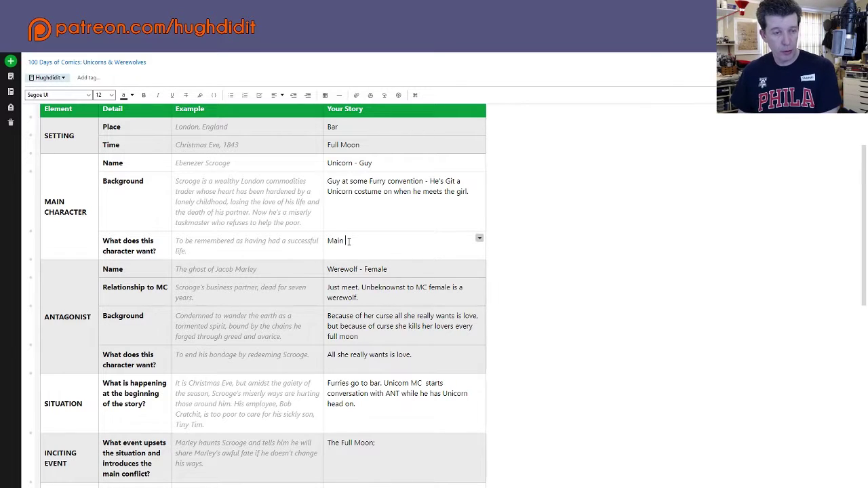
key(BackSpace)
key(BackSpace)
key(BackSpace)
key(BackSpace)
text(C)
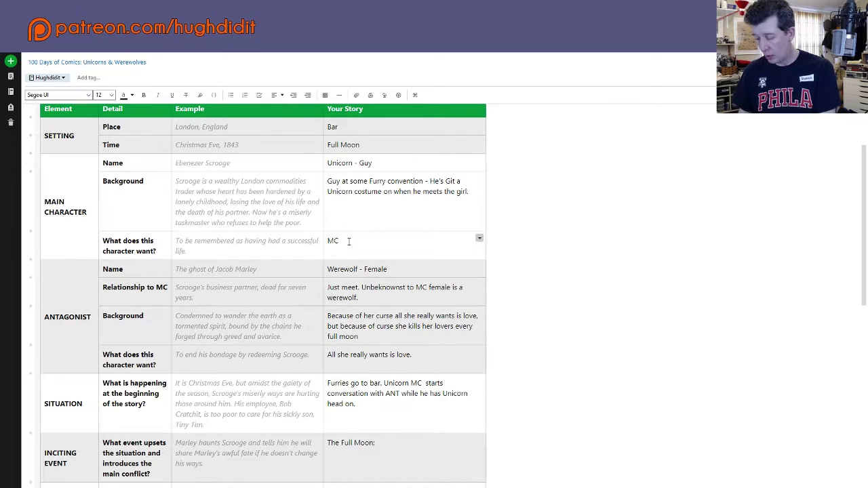
text( is)
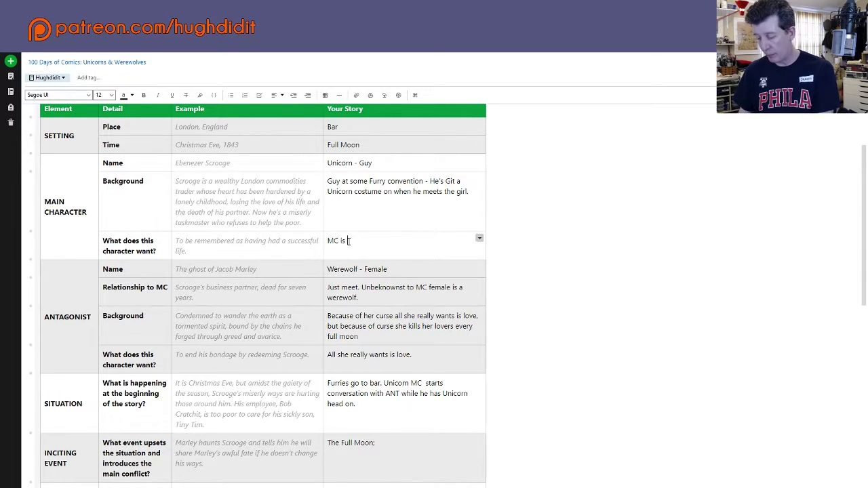
text( wanting to )
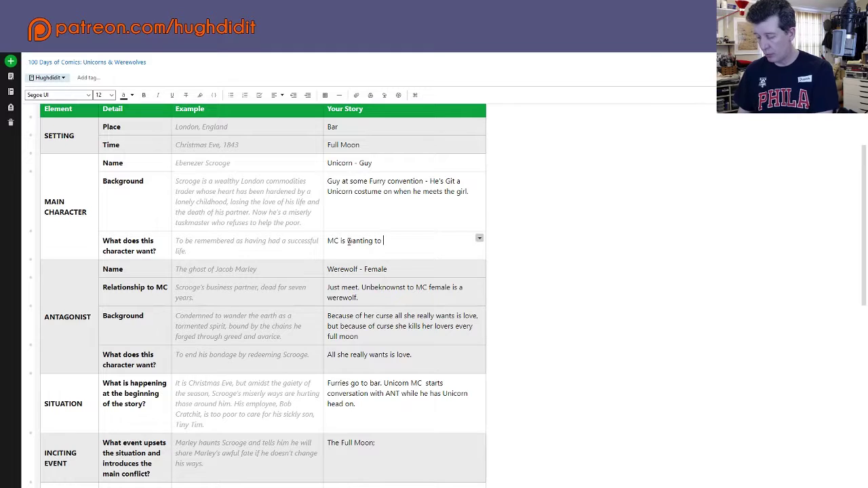
text(meet p)
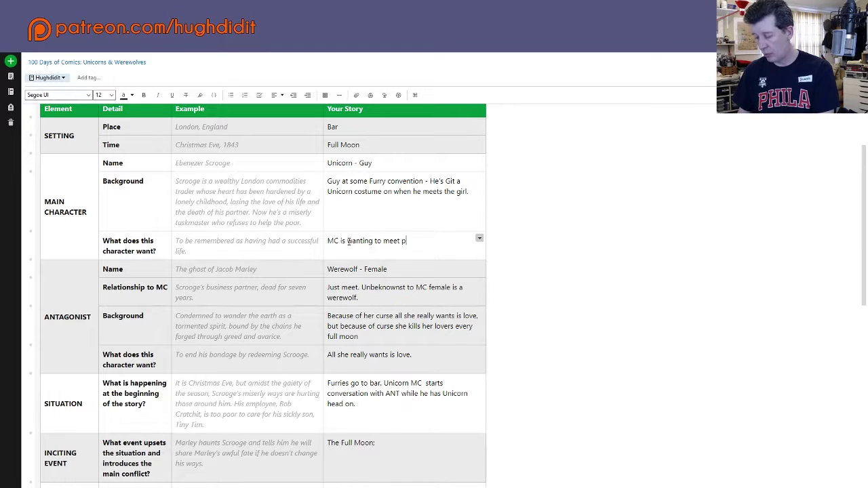
text(eople)
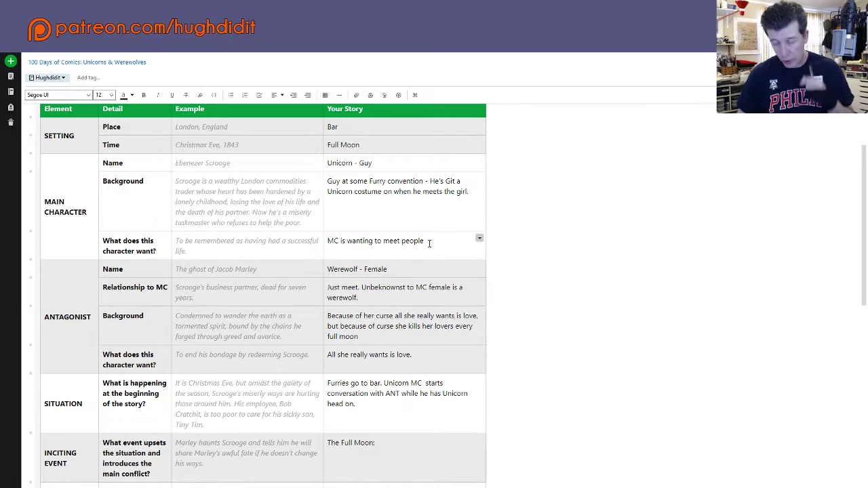
Step: End the want with a period and add 'Since he's a Unicorn he wants to do good'
text(.)
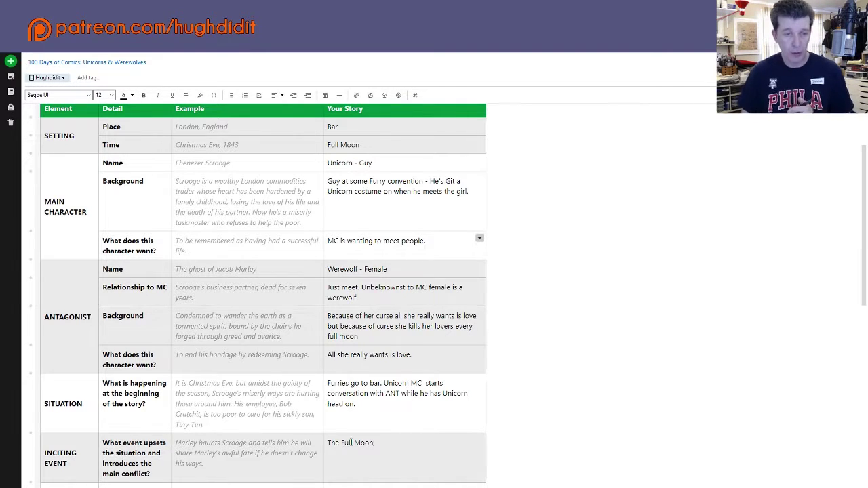
scroll(452, 284, down, 1)
scroll(451, 254, down, 1)
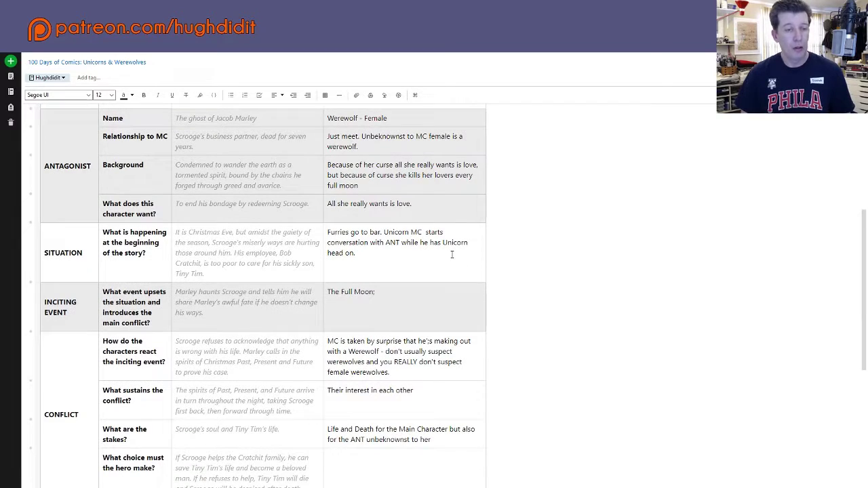
scroll(451, 254, up, 3)
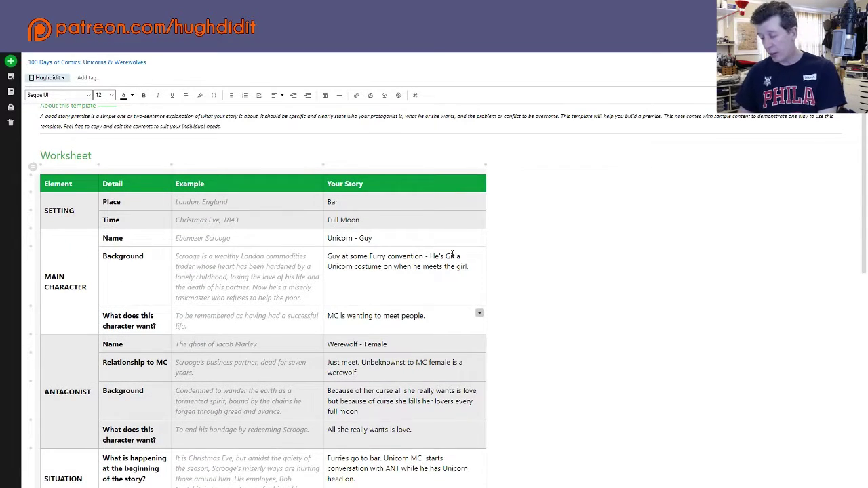
text(Sinc)
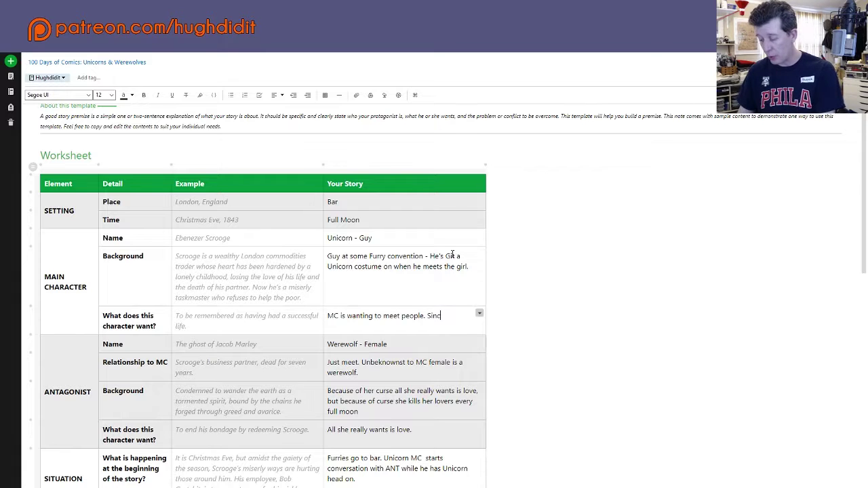
text(e he)
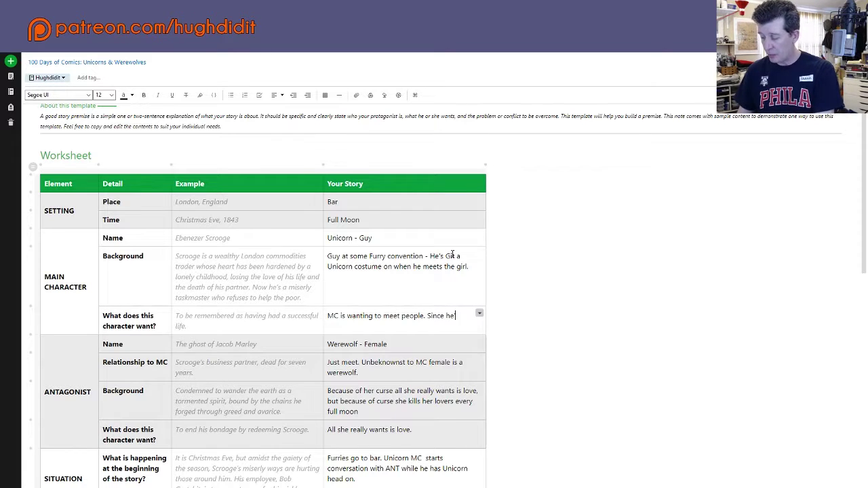
text('s a Un)
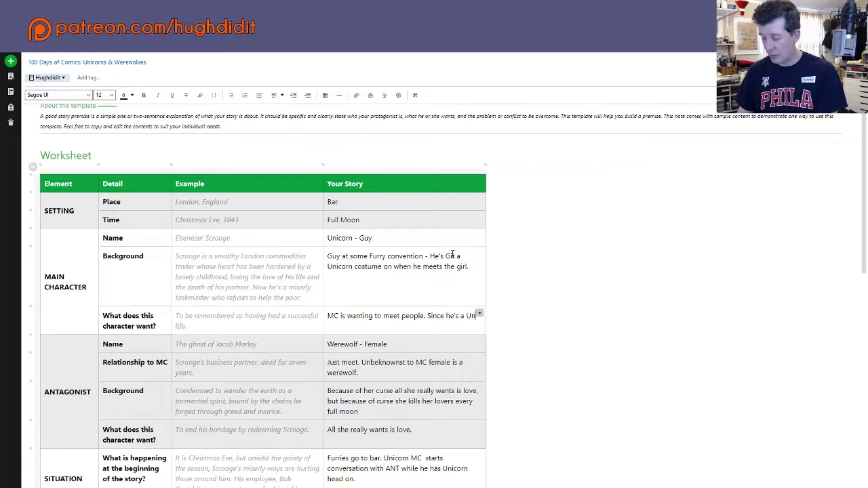
text(icorn )
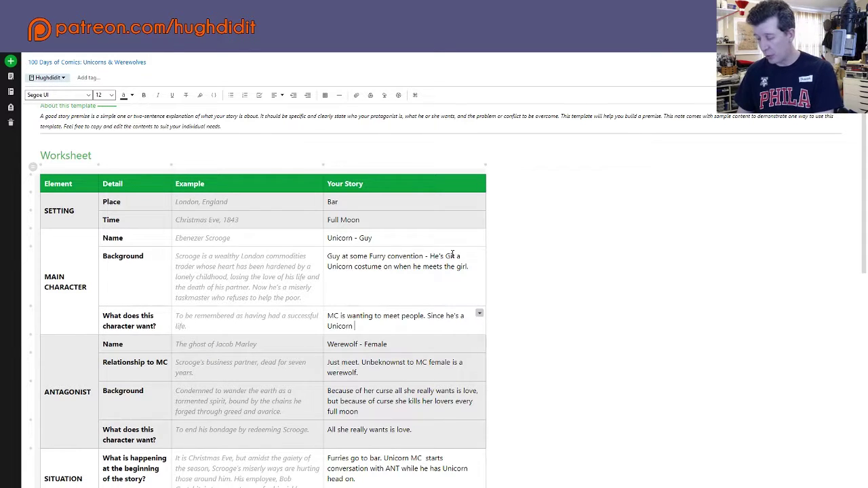
text(he wants)
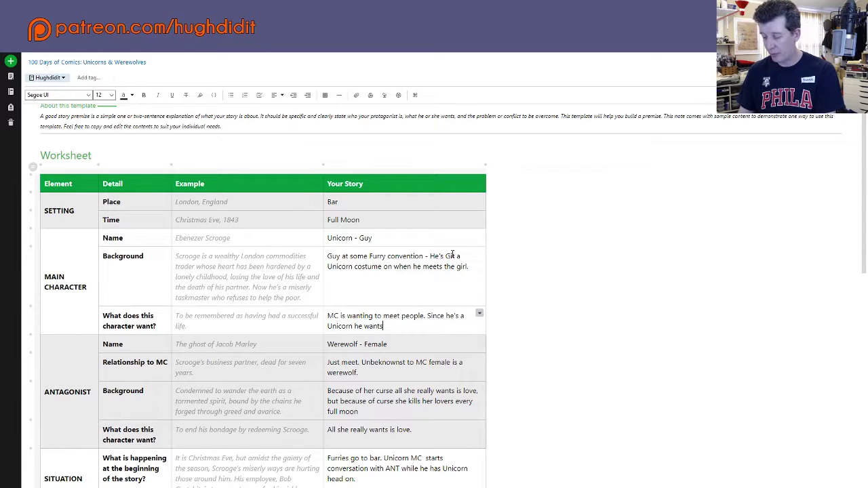
text( to do g)
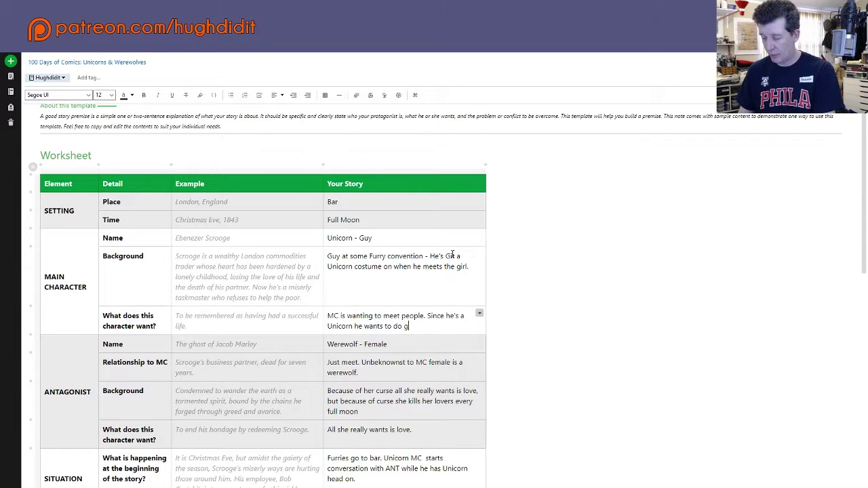
text(ood.)
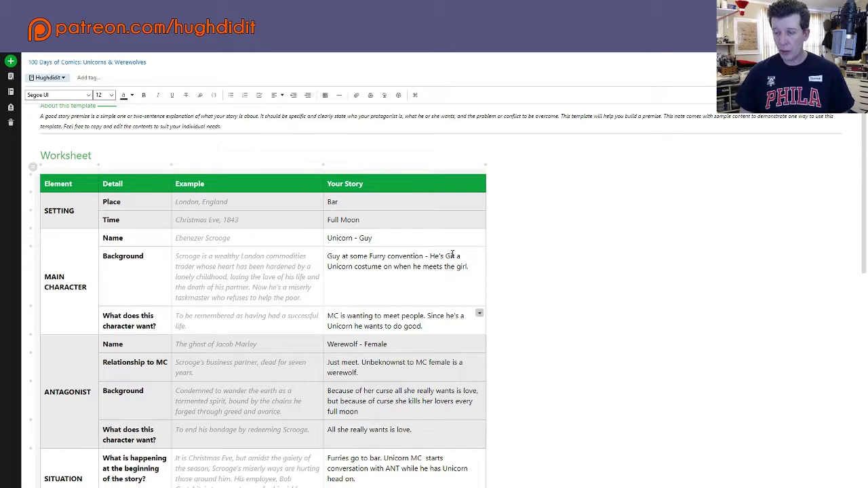
Step: Scroll the worksheet to review the filled-in Your Story column
scroll(535, 228, down, 1)
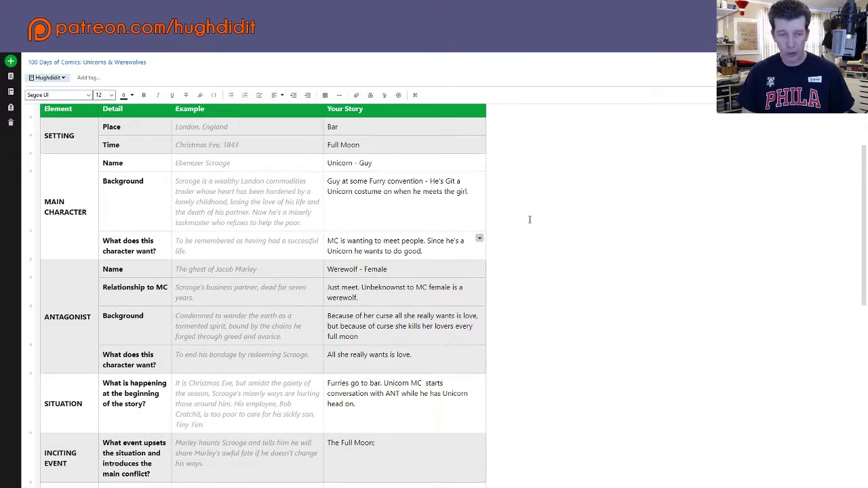
scroll(531, 216, up, 1)
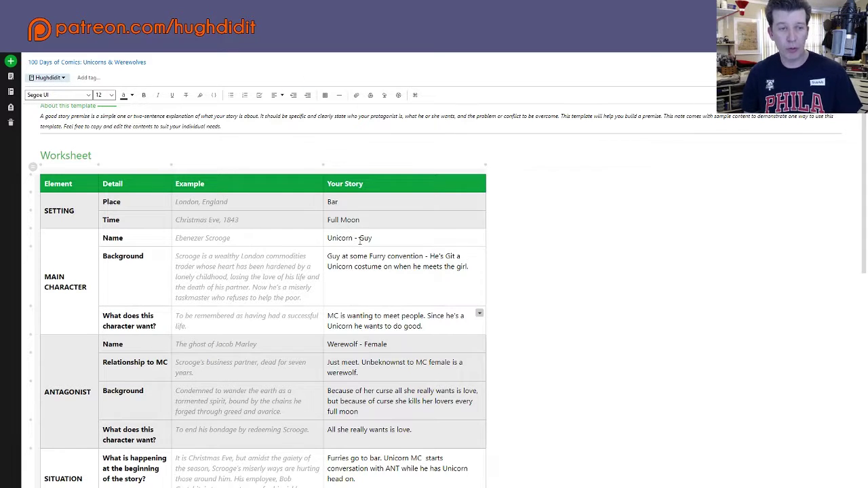
scroll(285, 223, down, 2)
scroll(251, 207, up, 2)
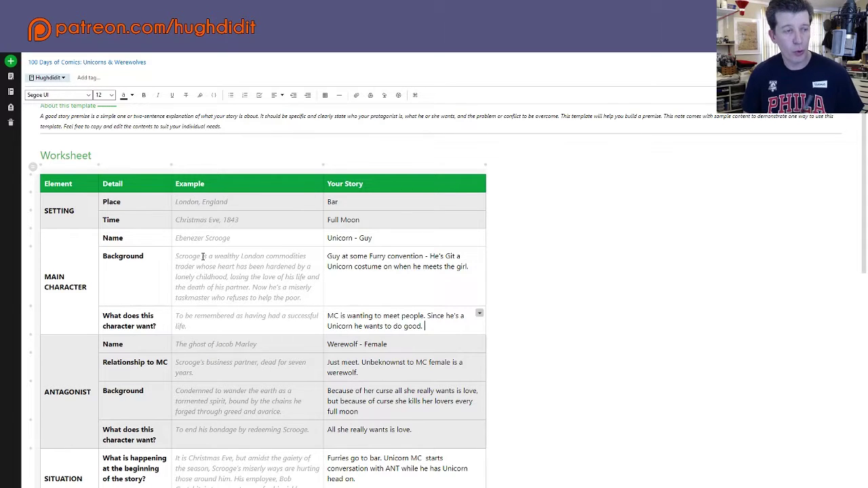
scroll(137, 249, down, 3)
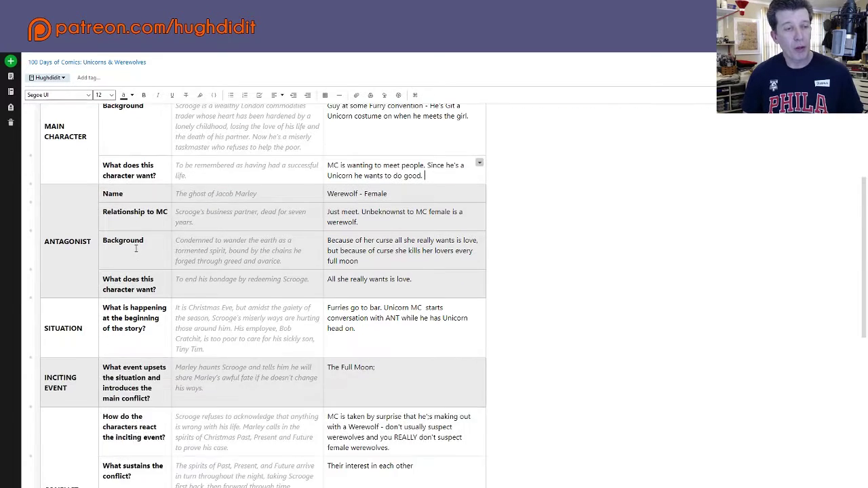
scroll(143, 247, up, 3)
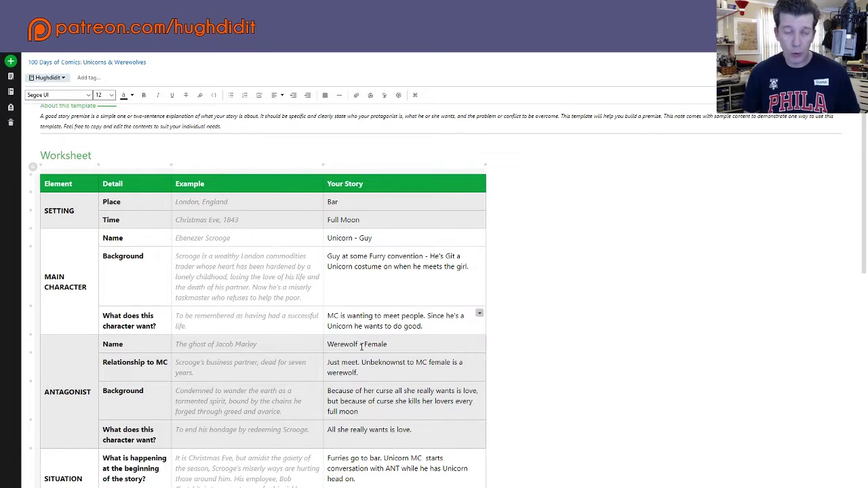
scroll(361, 346, down, 1)
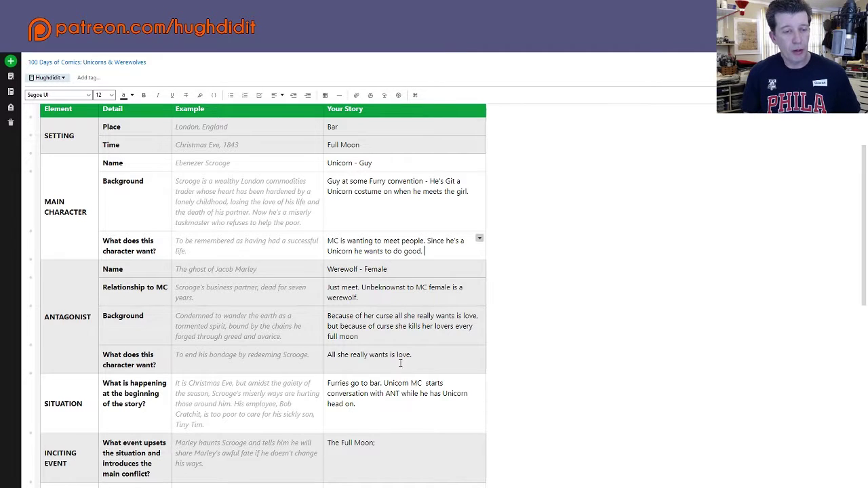
scroll(345, 312, down, 1)
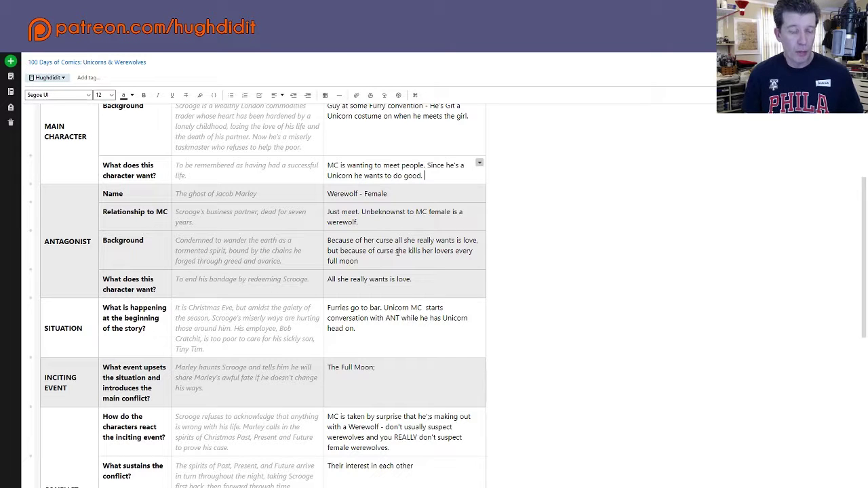
scroll(392, 264, down, 2)
scroll(262, 286, up, 2)
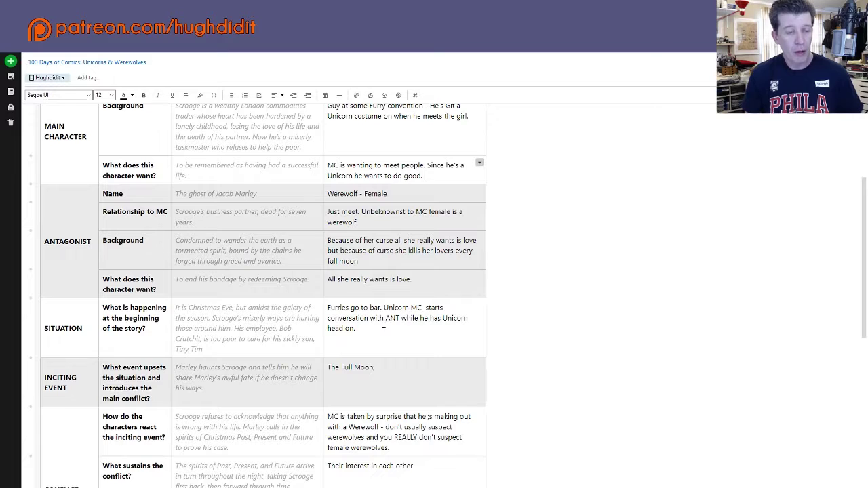
scroll(379, 330, down, 2)
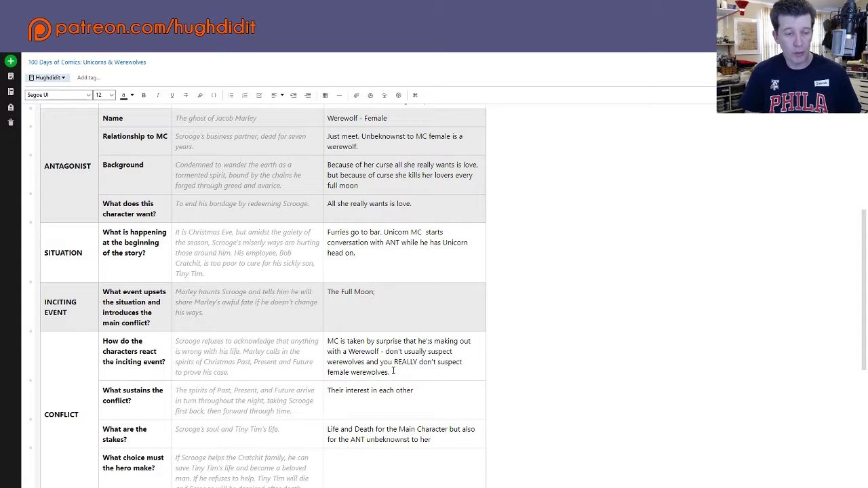
scroll(393, 372, down, 1)
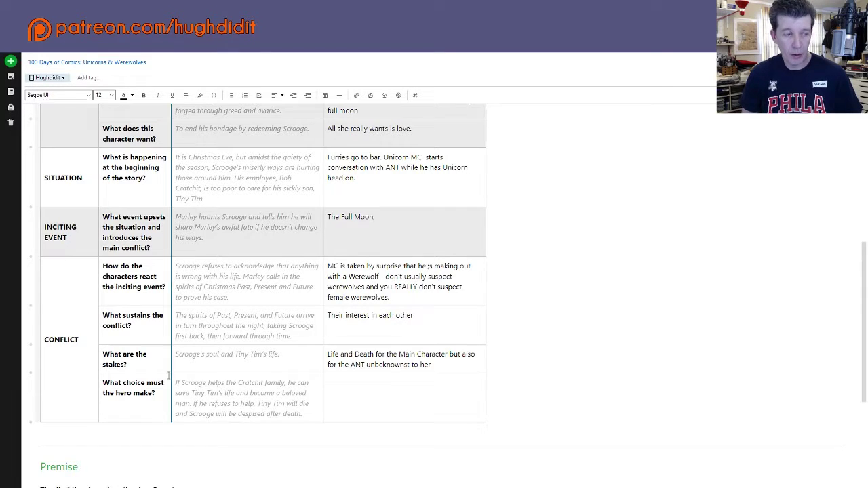
Step: Scroll down to the Conflict rows of the story-structure table
scroll(177, 376, down, 2)
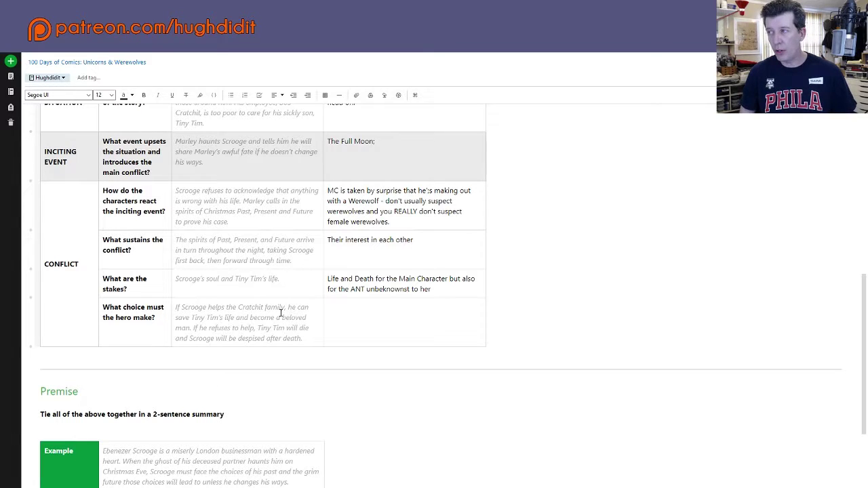
Step: Answer the hero's-choice row: 'MC makes choice to reveal he's real unicorn and tries to help her.'
click(343, 306)
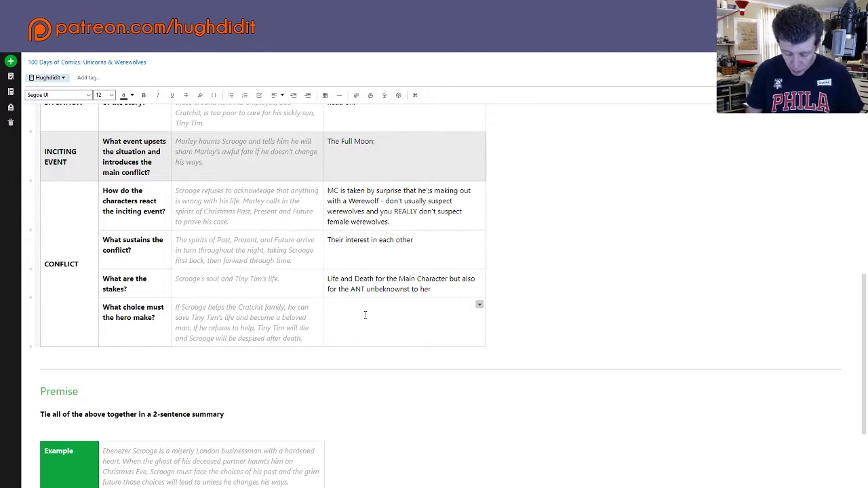
click(416, 341)
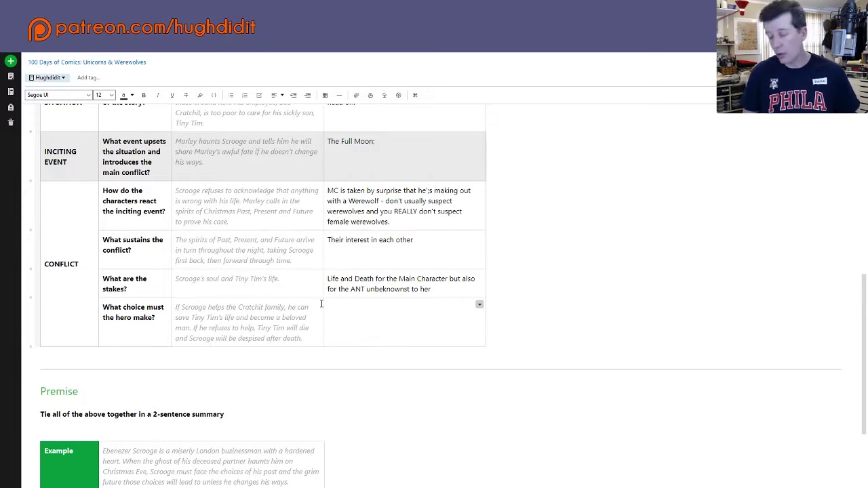
text(MC)
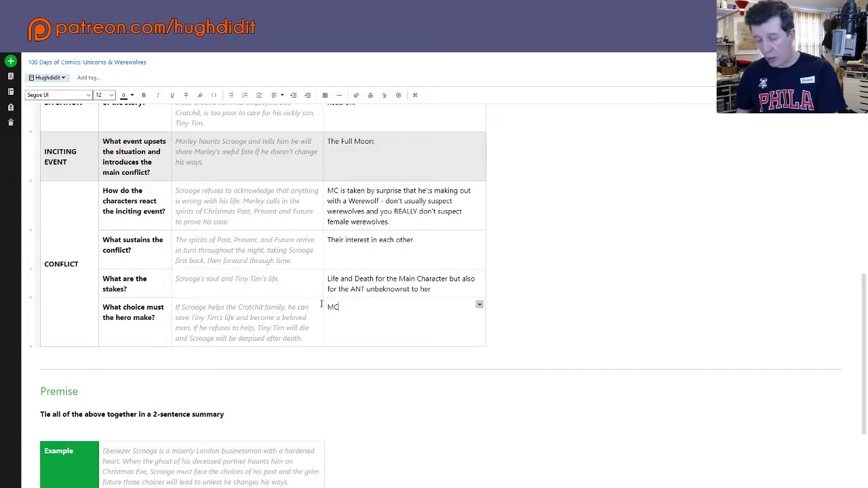
text( make)
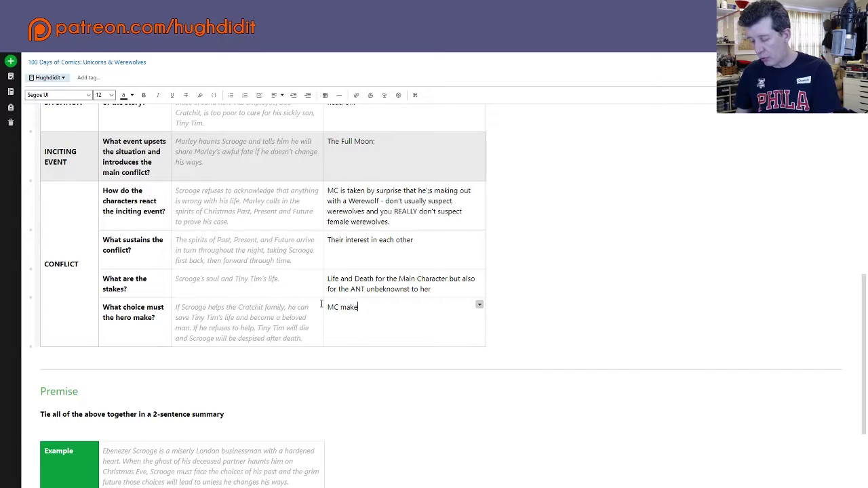
text(s choice to)
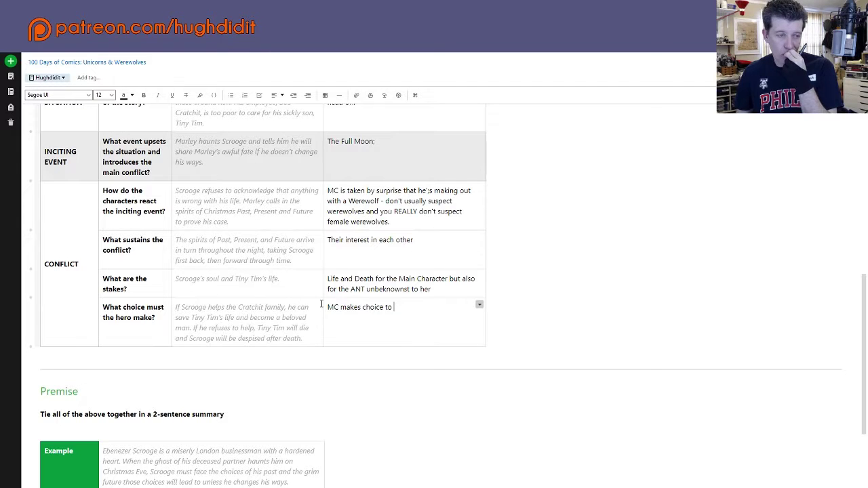
text(reve)
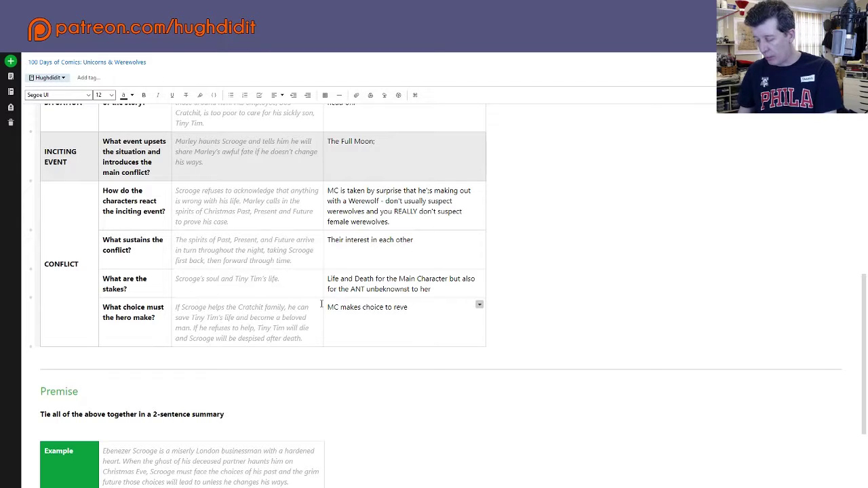
text(al )
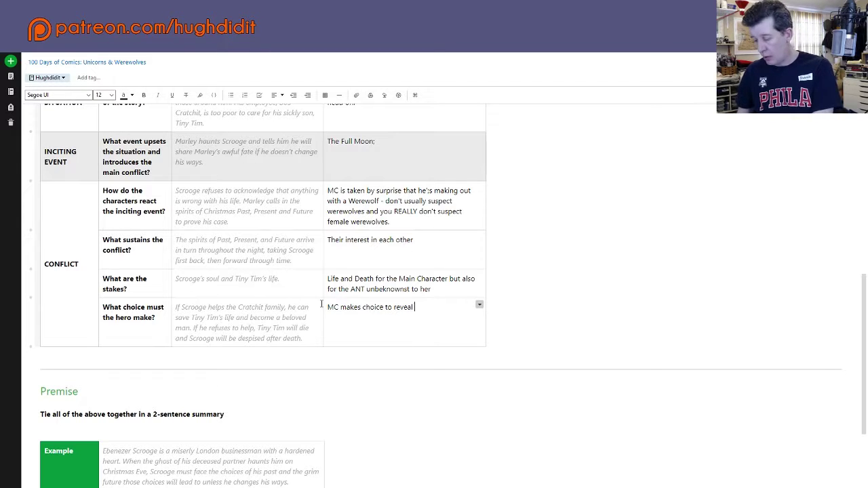
text(he's r)
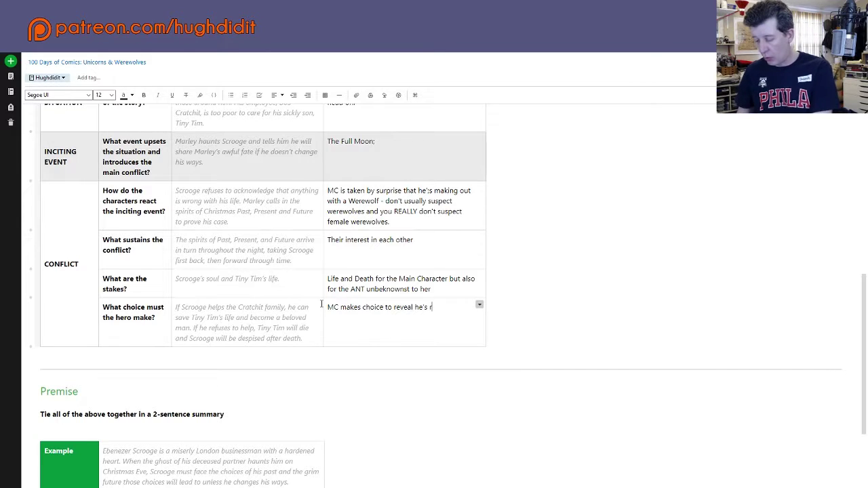
text(eal unicorn)
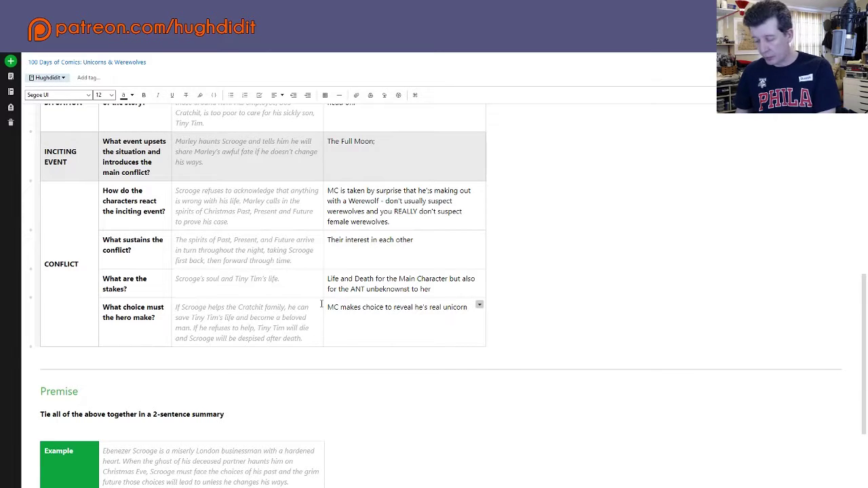
text( an)
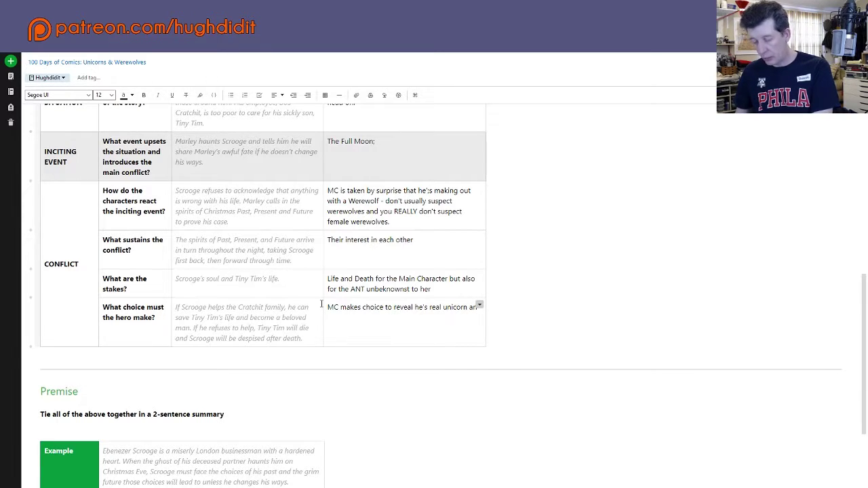
text(d)
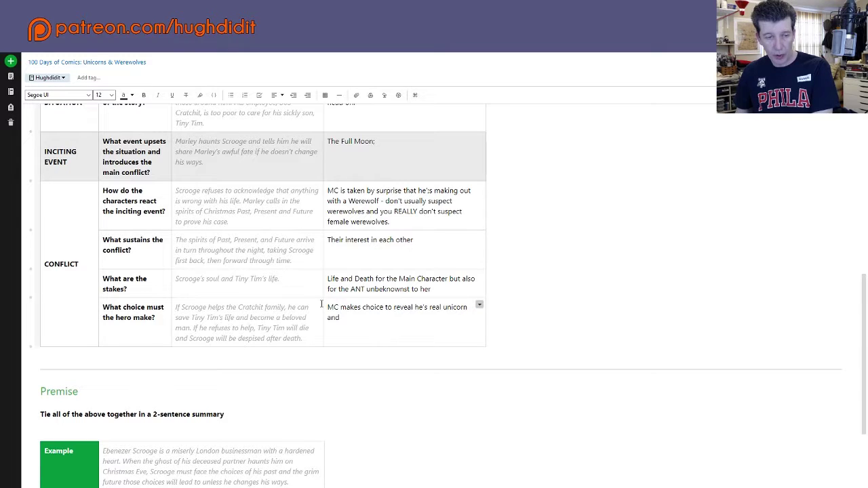
text( tries )
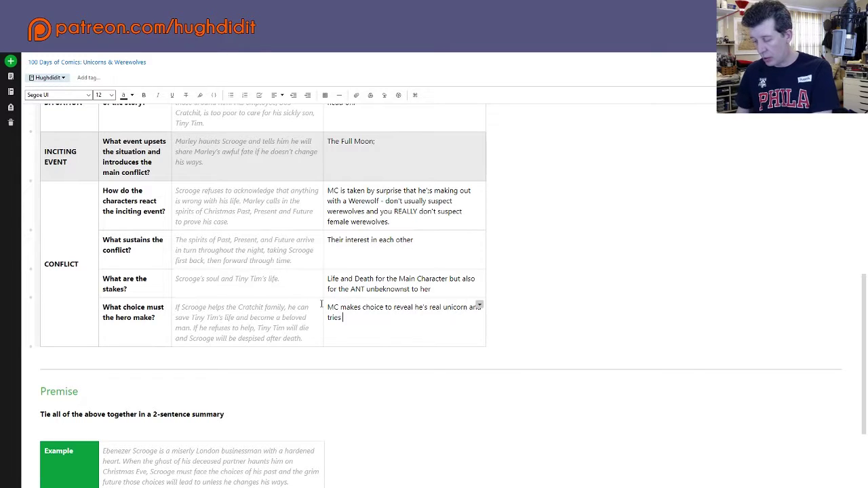
text(to help her)
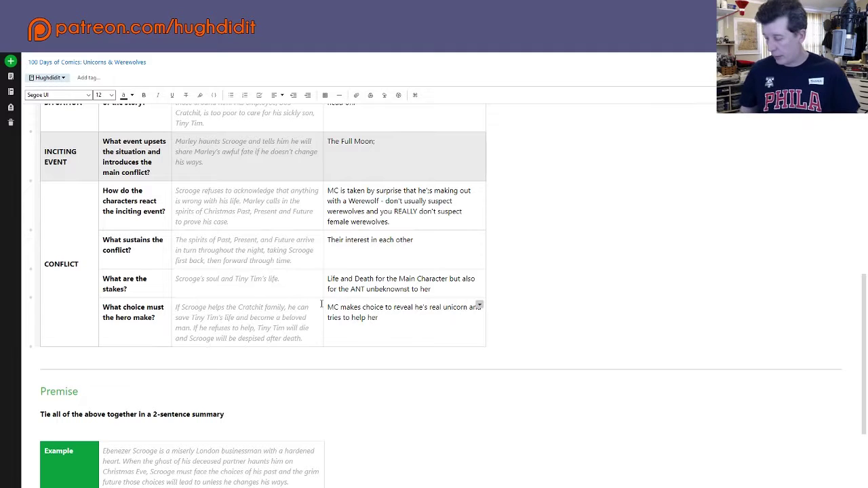
text(.)
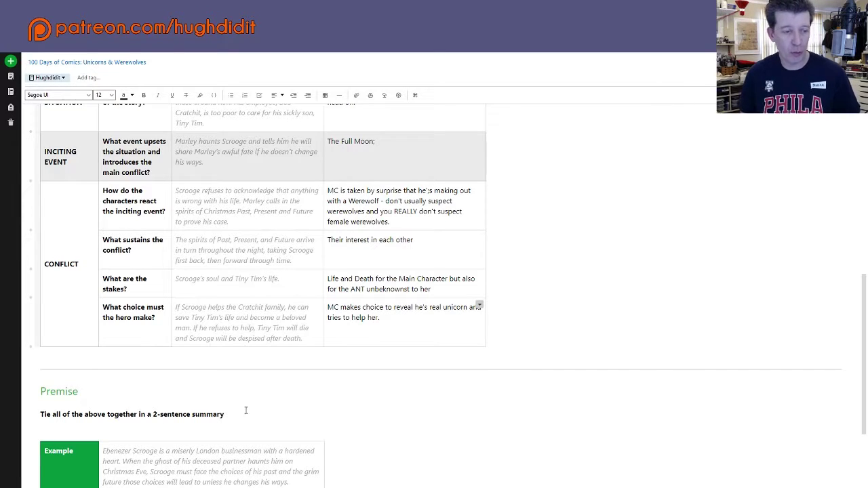
Step: Scroll to the Premise section and place the cursor in its empty Your Story box
scroll(393, 366, down, 3)
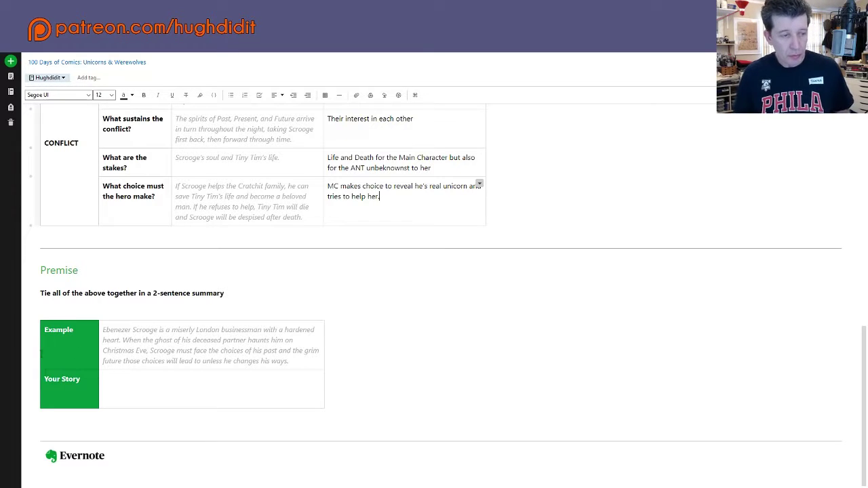
click(113, 374)
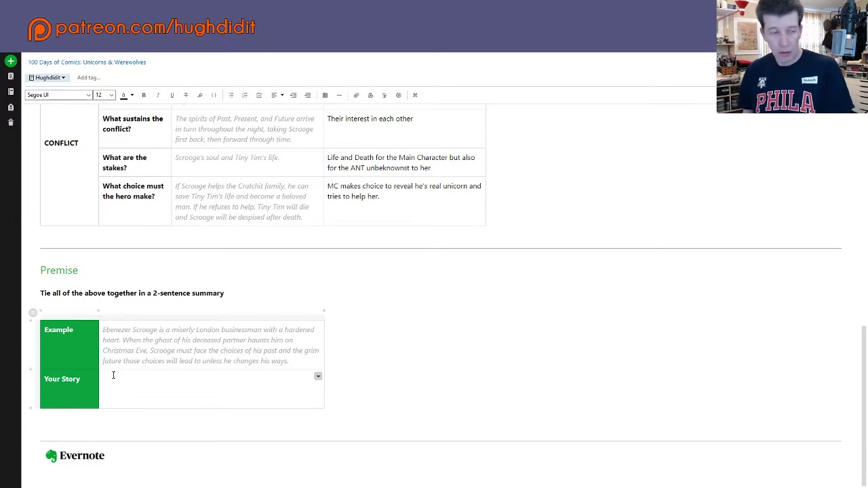
Step: Write the premise: 'Girl meets Unicorn in bar and turns into werewolf when they get passionate. Lucky for her He's a real Unicorn.'
text(Girl meets)
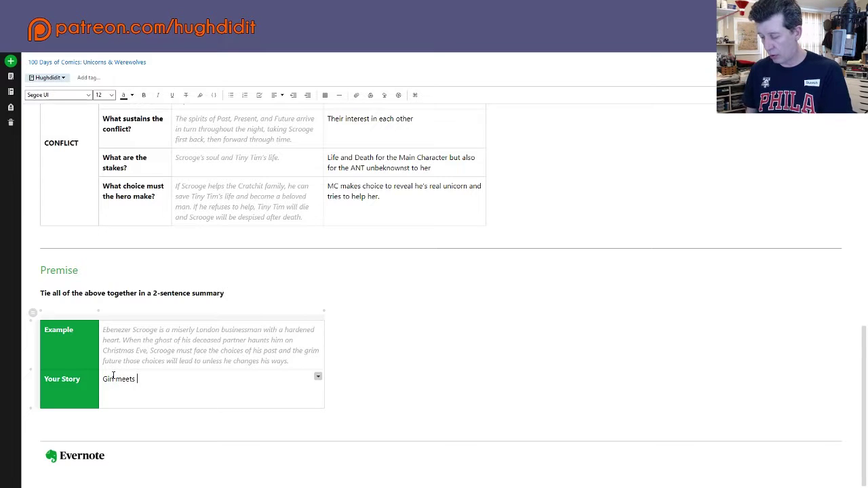
text( boy )
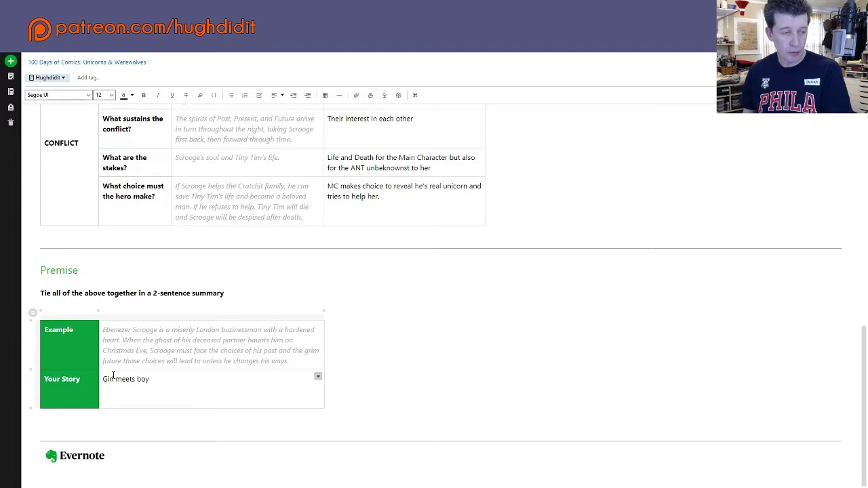
text(in)
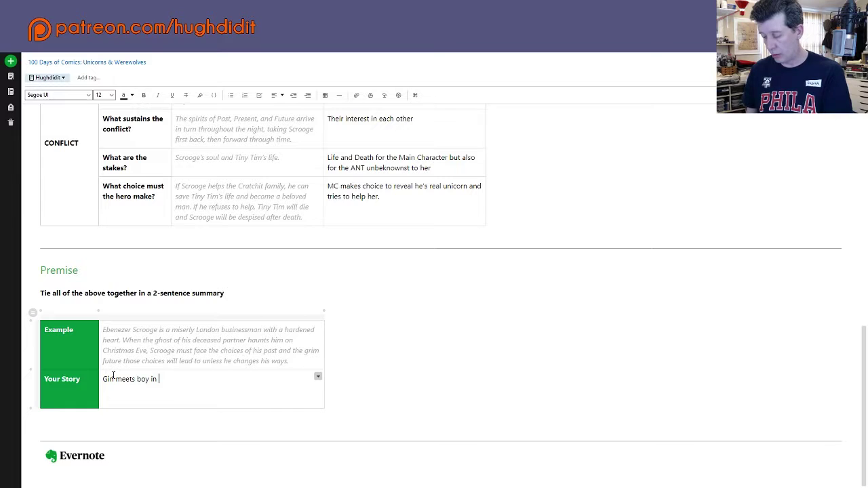
key(BackSpace)
key(BackSpace)
key(BackSpace)
key(BackSpace)
key(BackSpace)
key(BackSpace)
key(BackSpace)
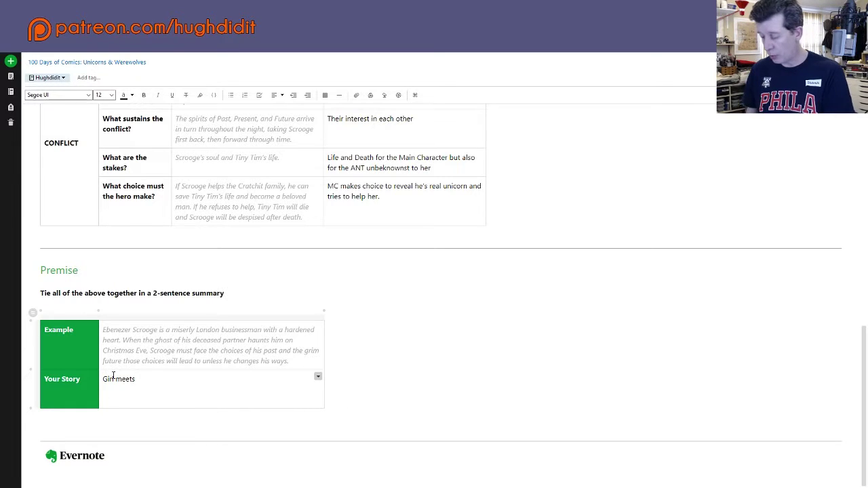
text(Unicorn )
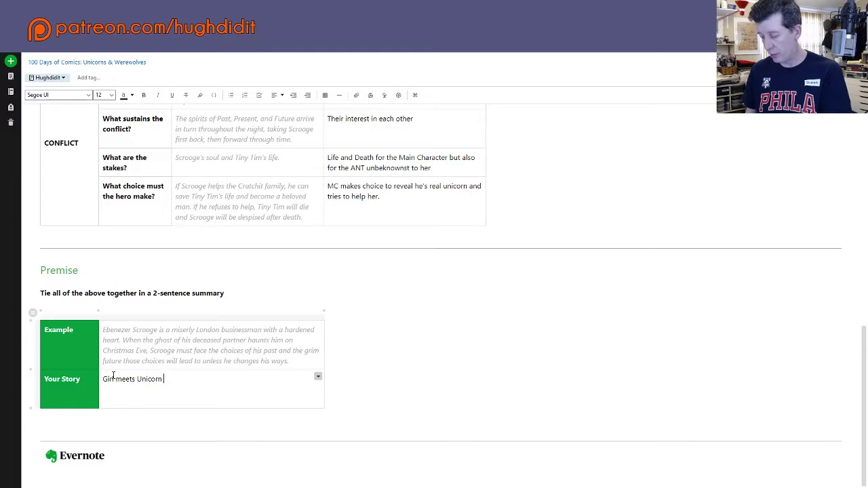
text(in bar)
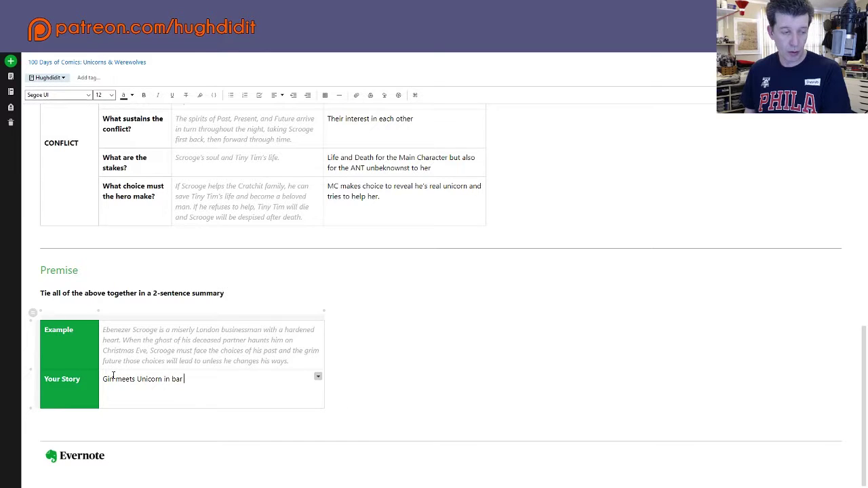
text(and t)
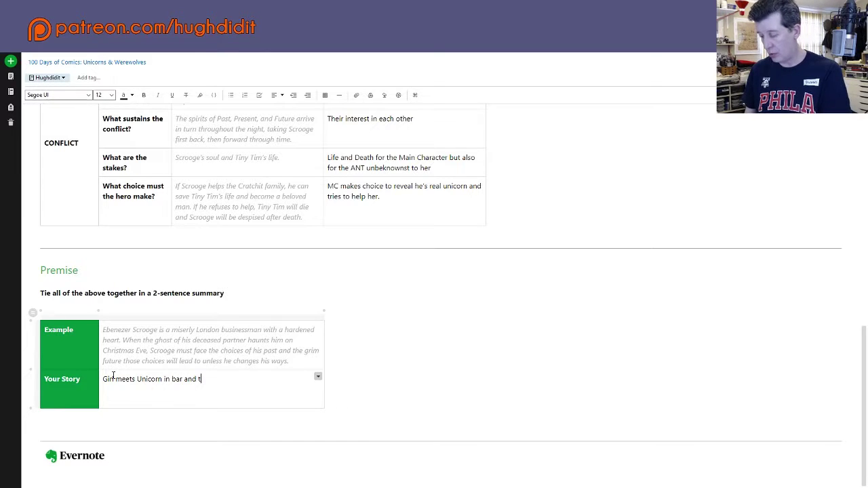
text(urns into )
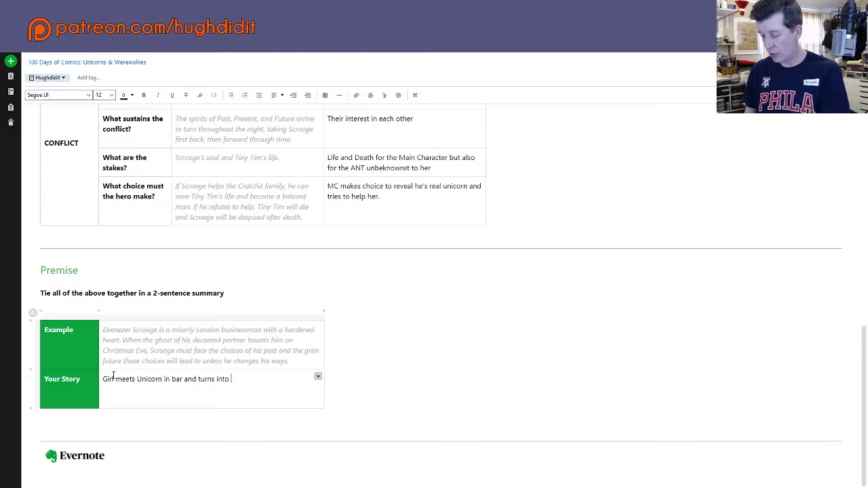
text(werewo)
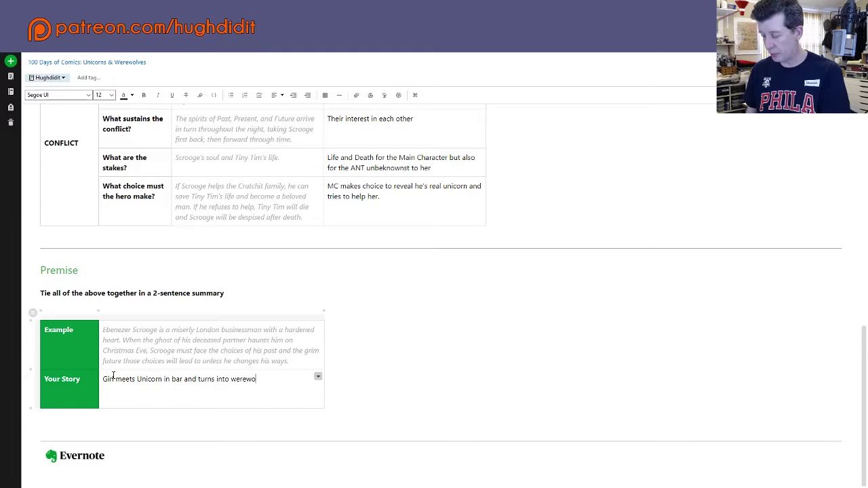
text(lf)
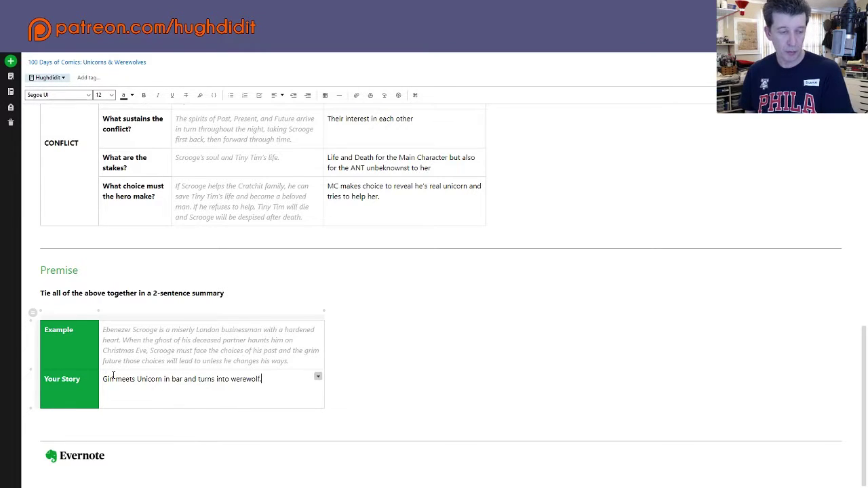
text(w)
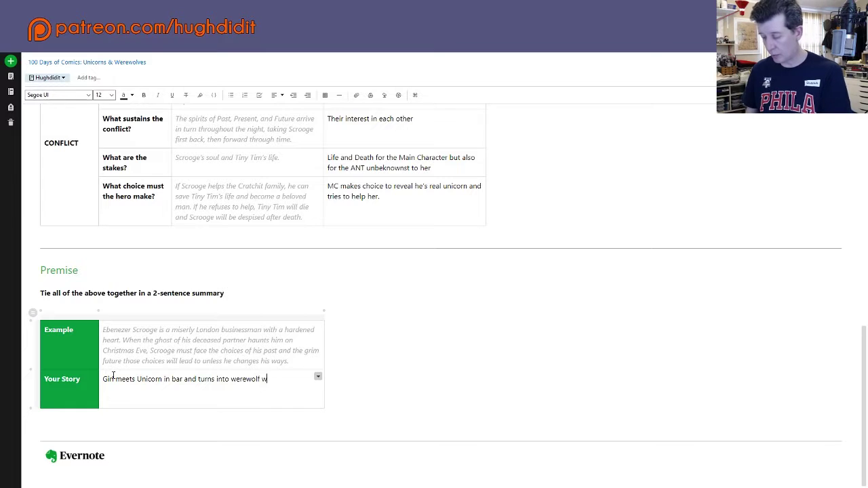
text(hen they g)
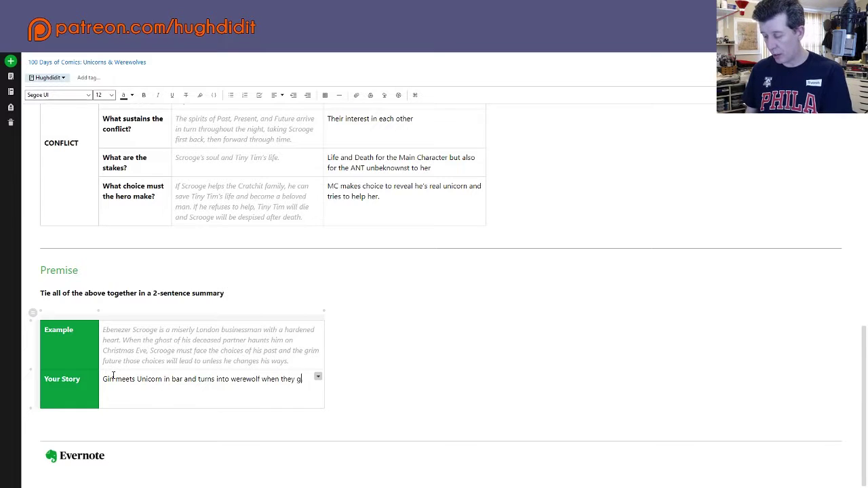
text(et passionate/)
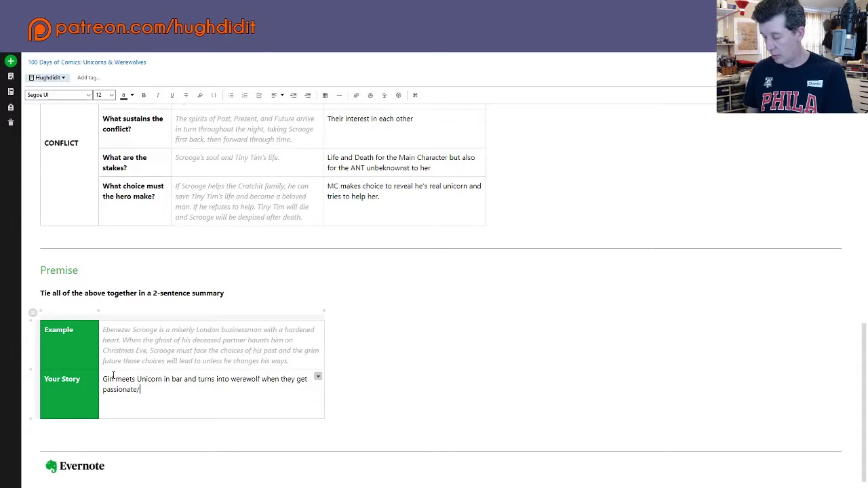
key(BackSpace)
text(. )
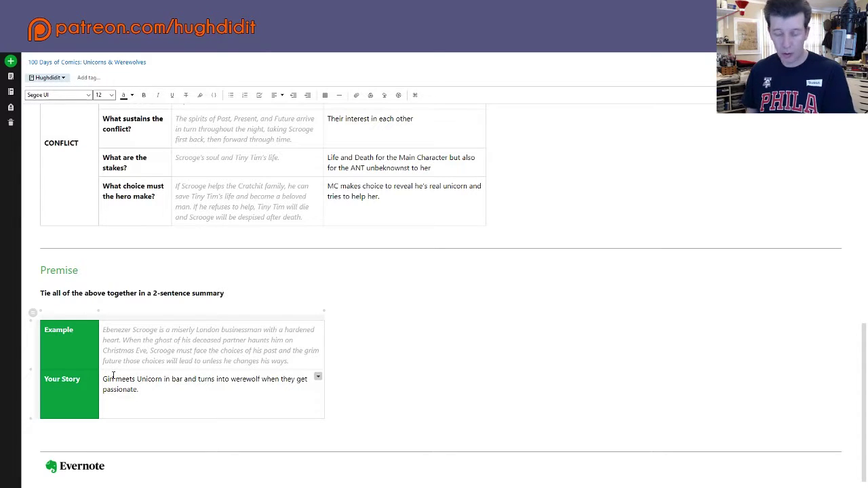
text(Luck )
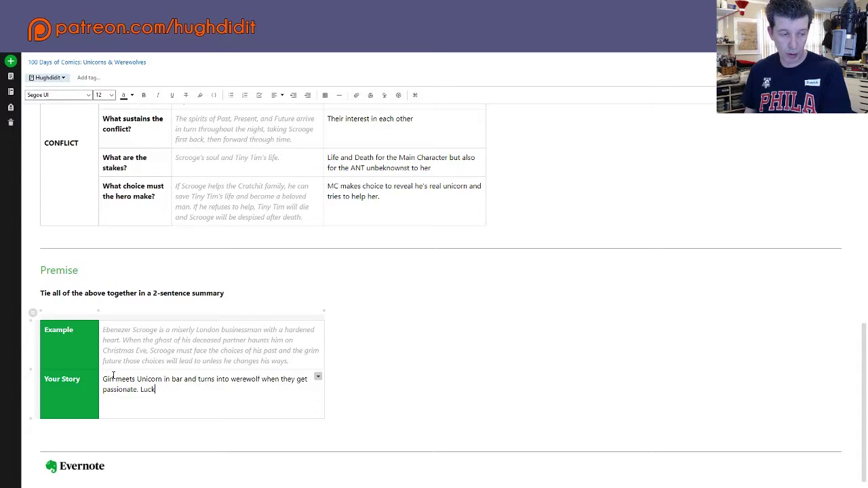
text(y for h)
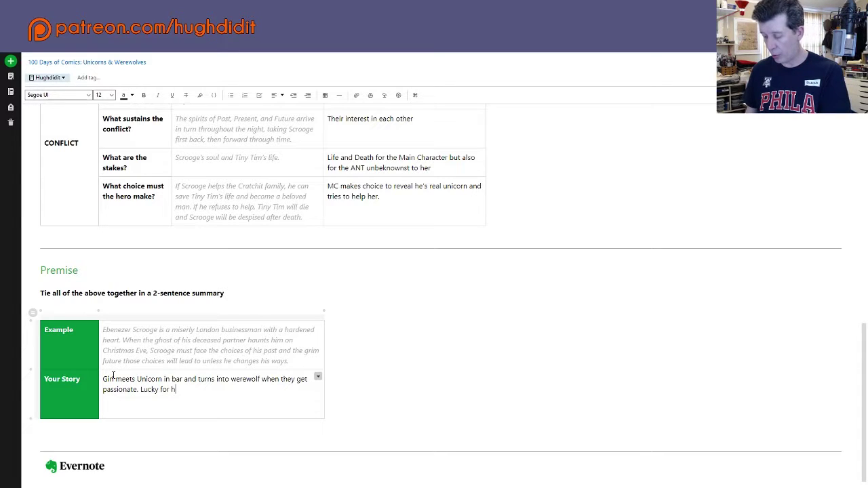
text(er she's re)
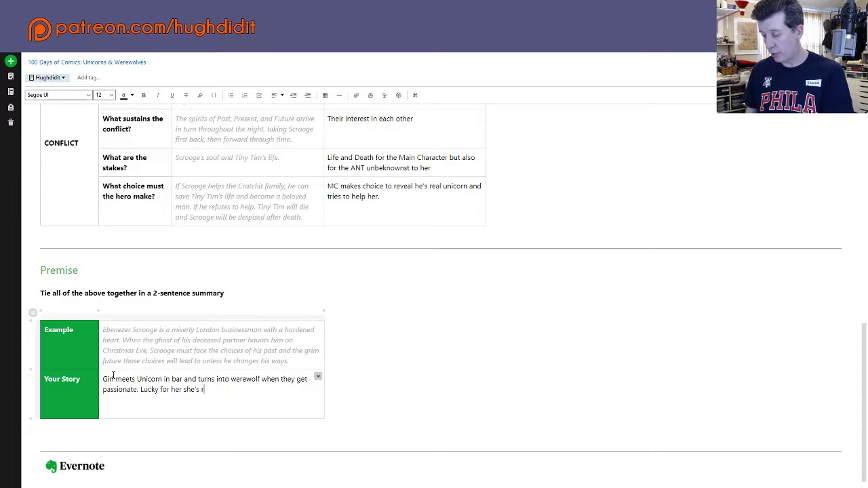
key(BackSpace)
key(BackSpace)
key(BackSpace)
key(BackSpace)
key(BackSpace)
key(BackSpace)
key(BackSpace)
key(BackSpace)
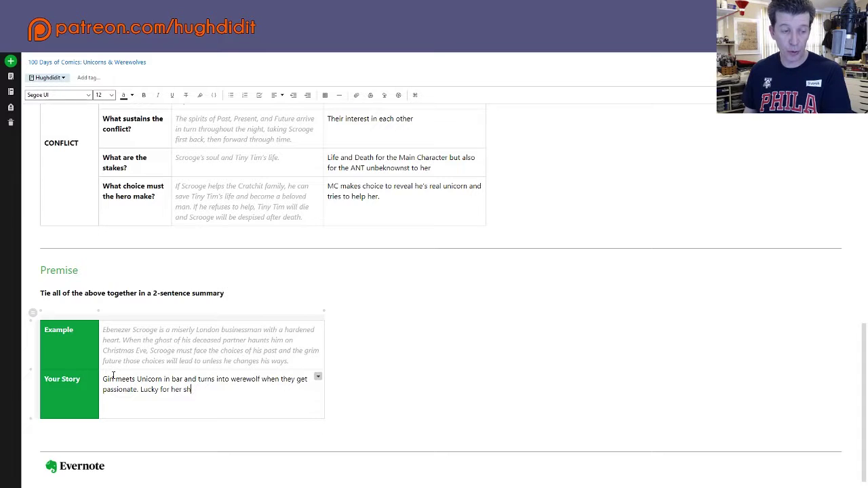
text(H)
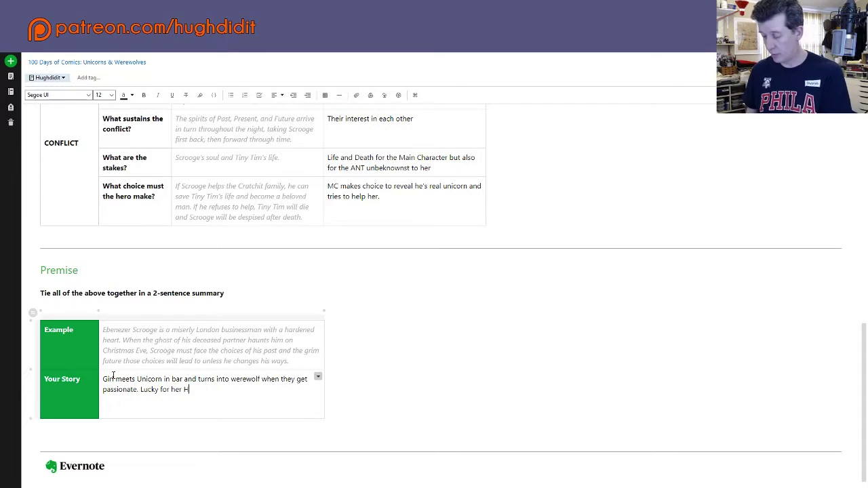
text(e's a real U)
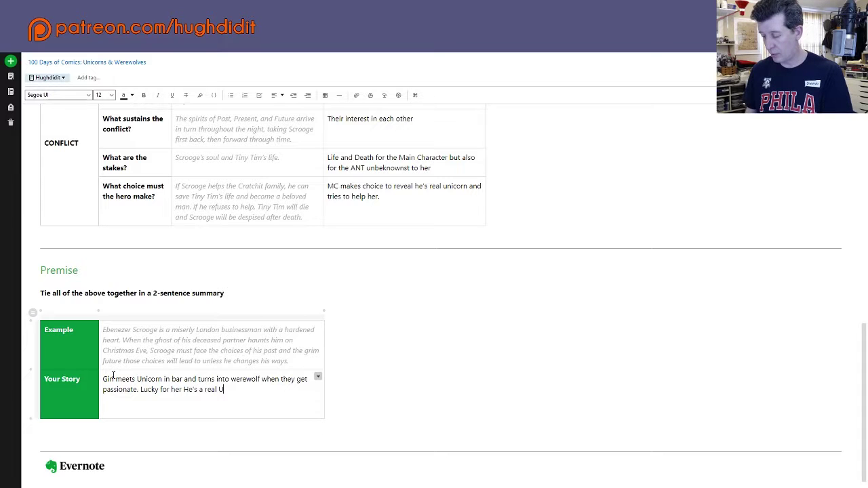
text(nicorn)
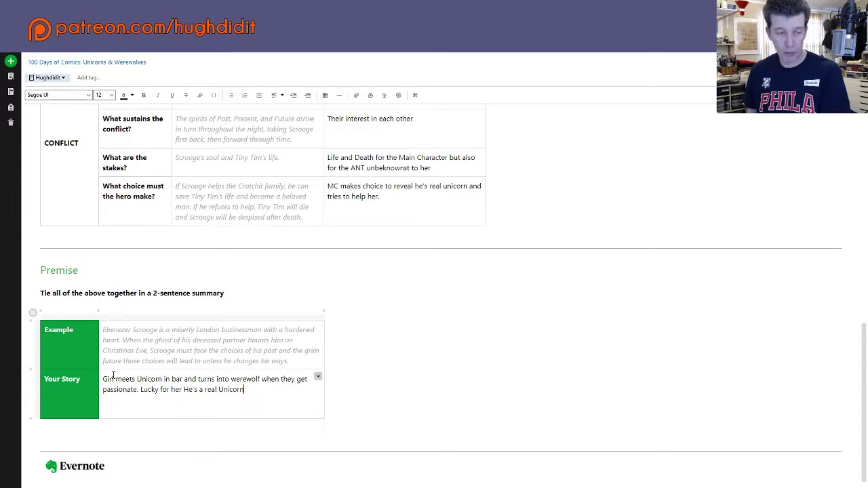
text(.)
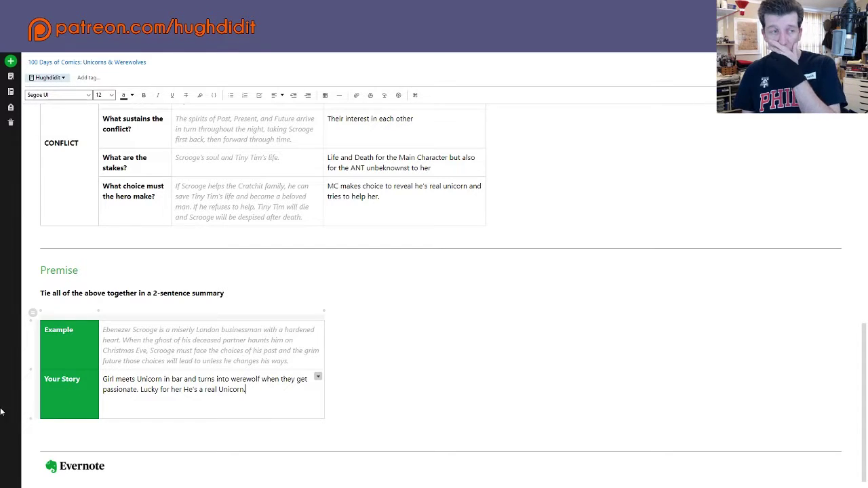
Step: Create a new note titled '100 Days of Comics: Unicorns & Werewolves edition: Script'
click(9, 60)
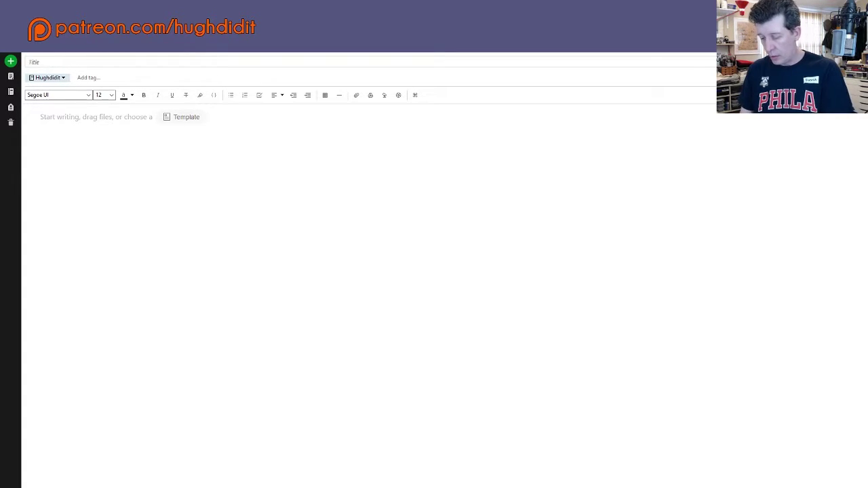
click(30, 62)
text(100)
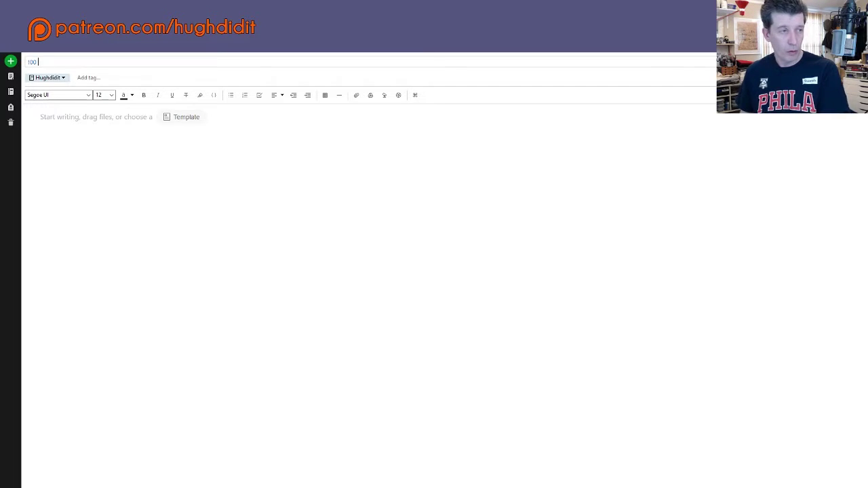
text( Days )
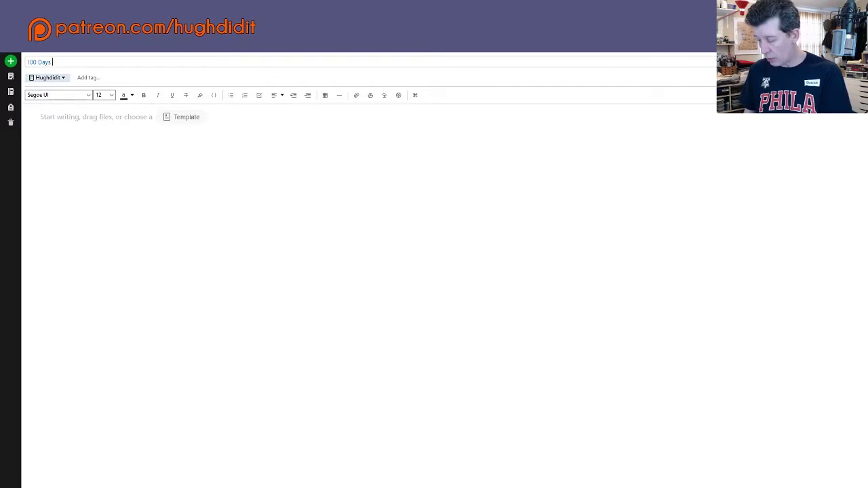
text(of Comic)
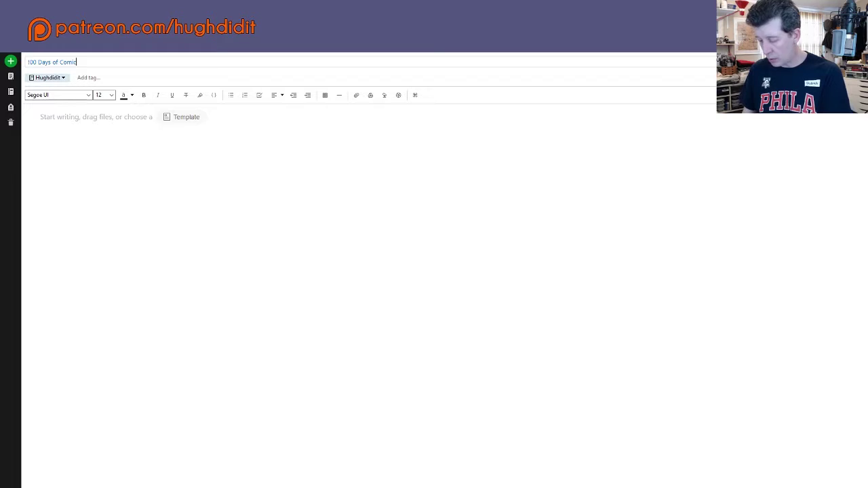
text(s: )
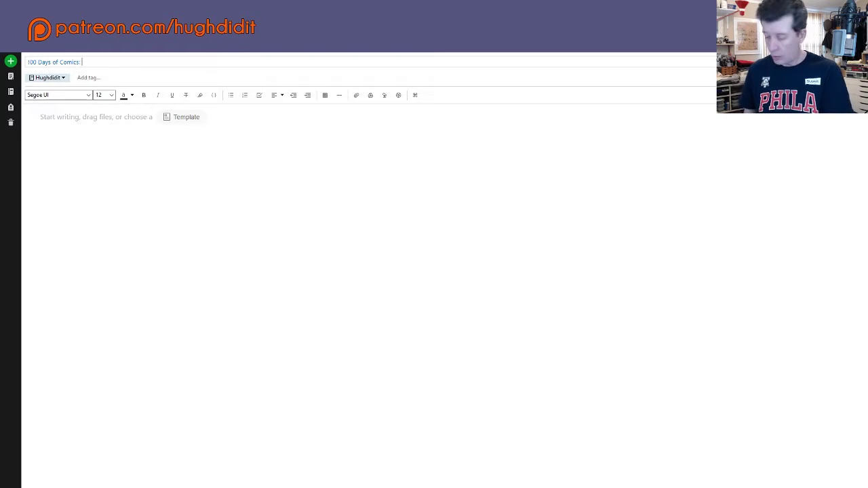
text(Uni)
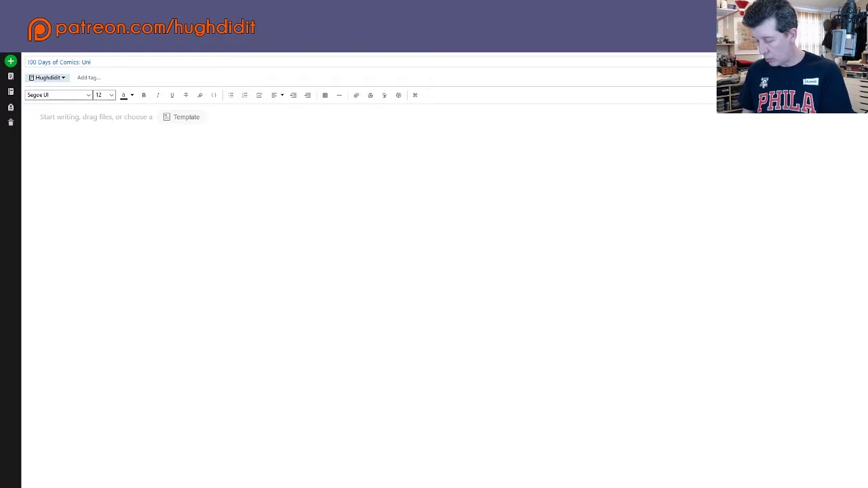
text(corns)
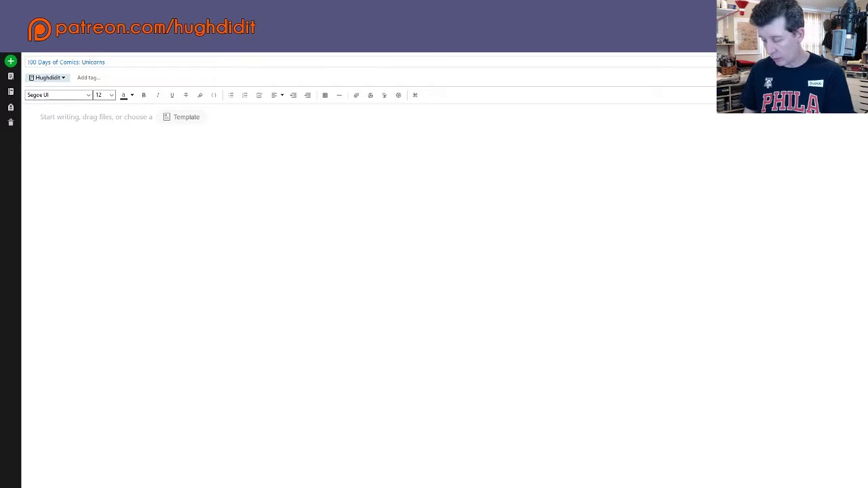
text( & We)
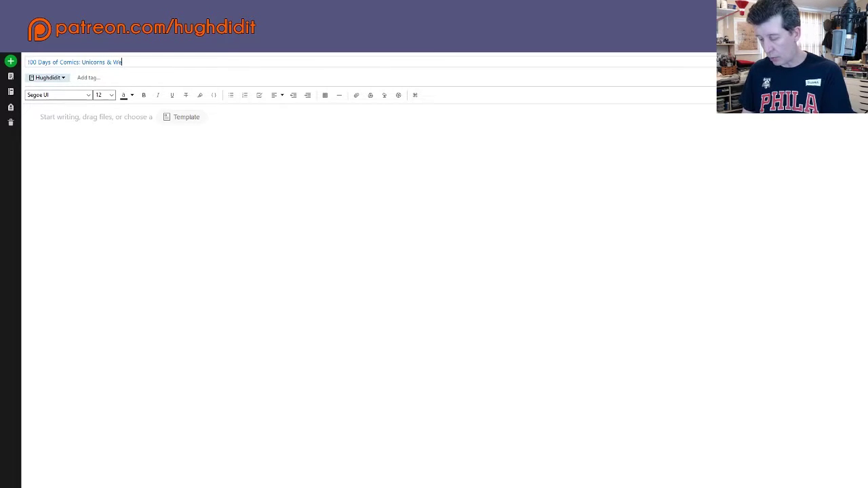
text(re)
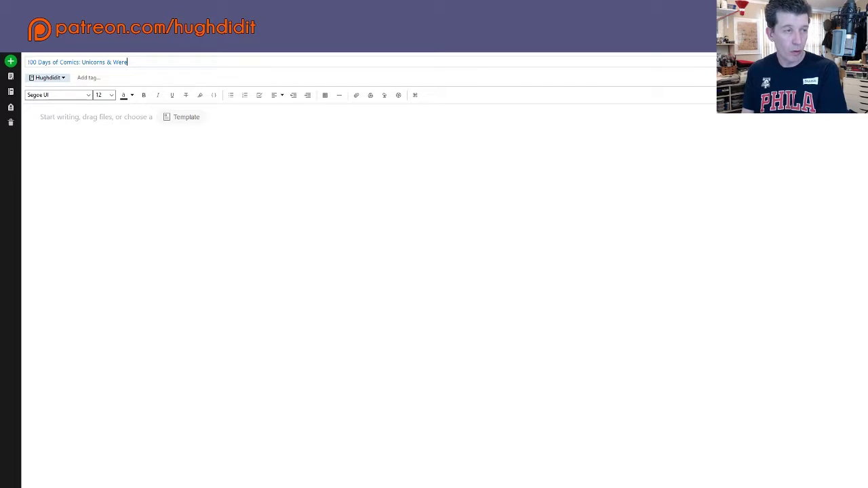
text(wol)
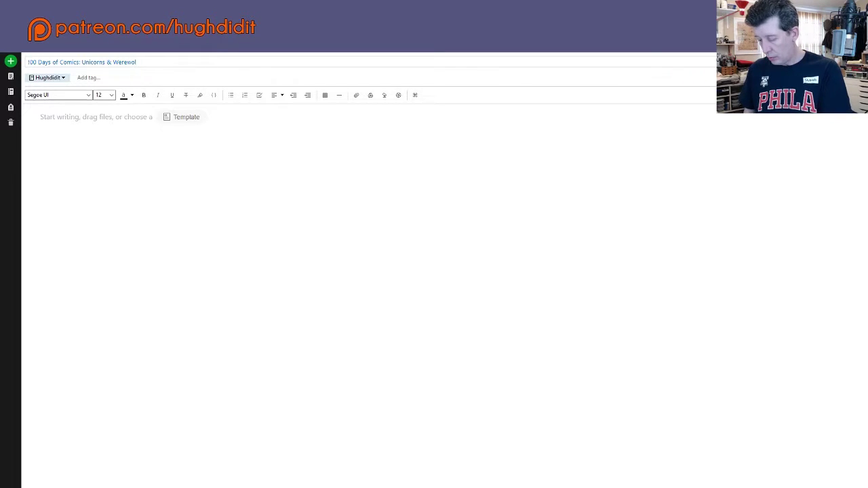
text(v)
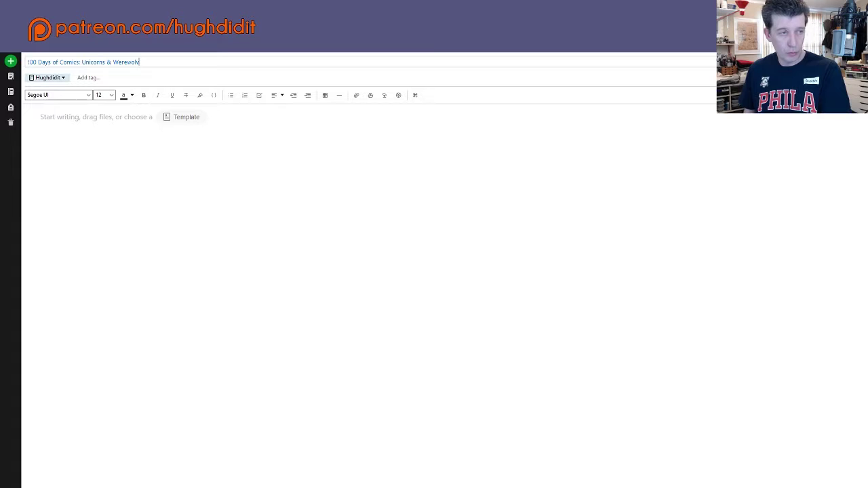
text(es edition)
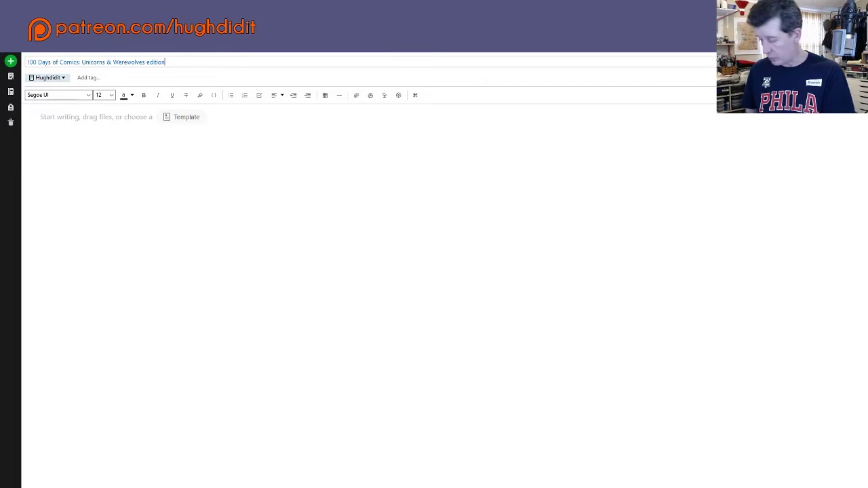
text(!)
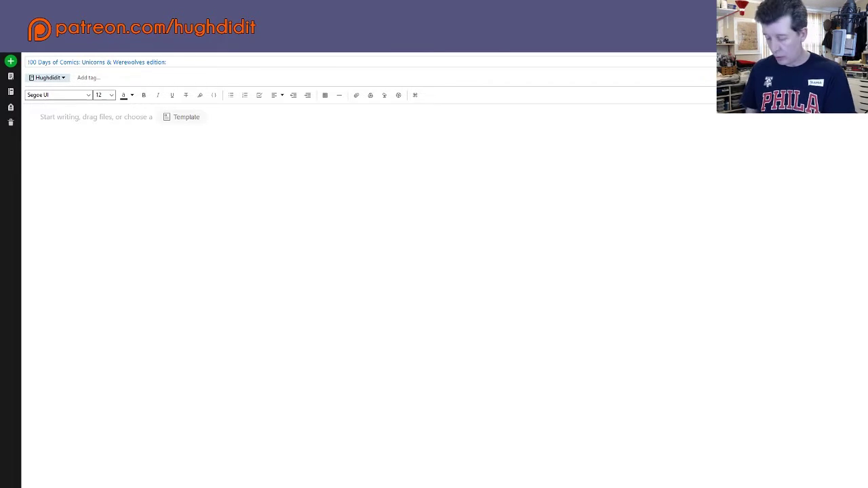
text( Script)
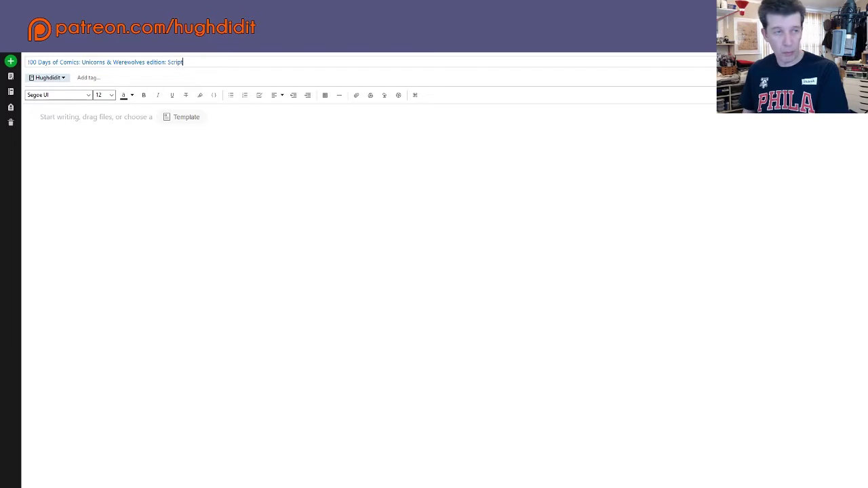
click(74, 122)
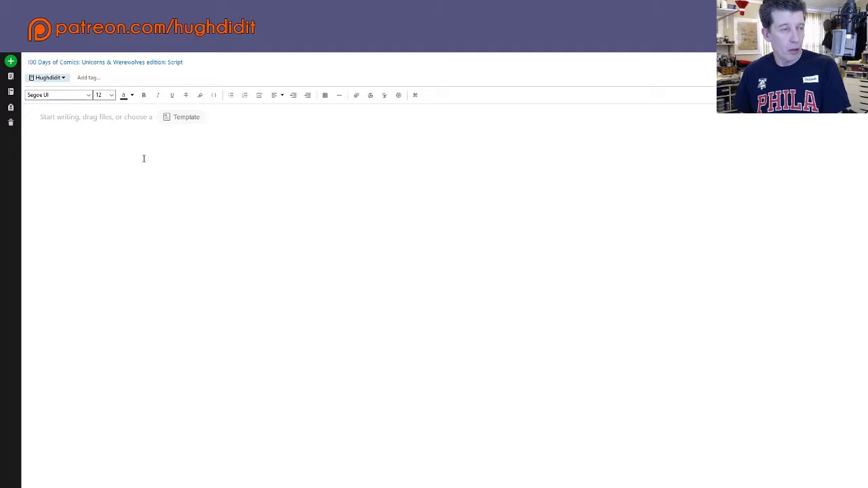
click(79, 128)
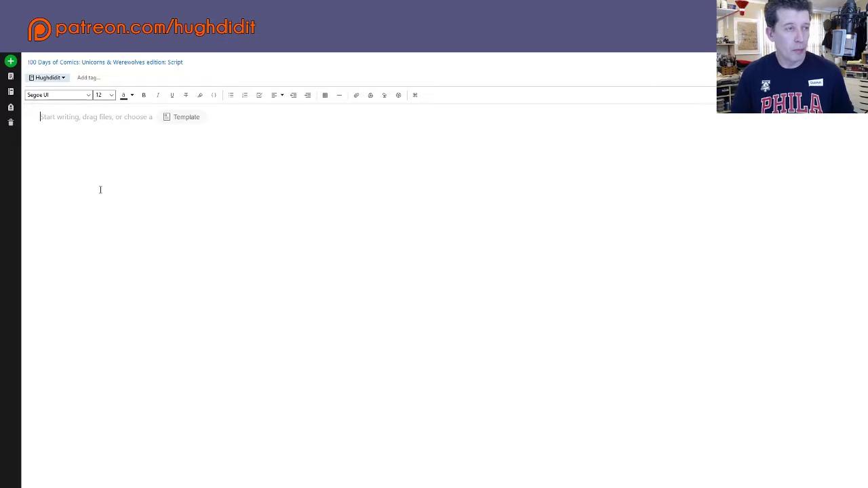
click(66, 133)
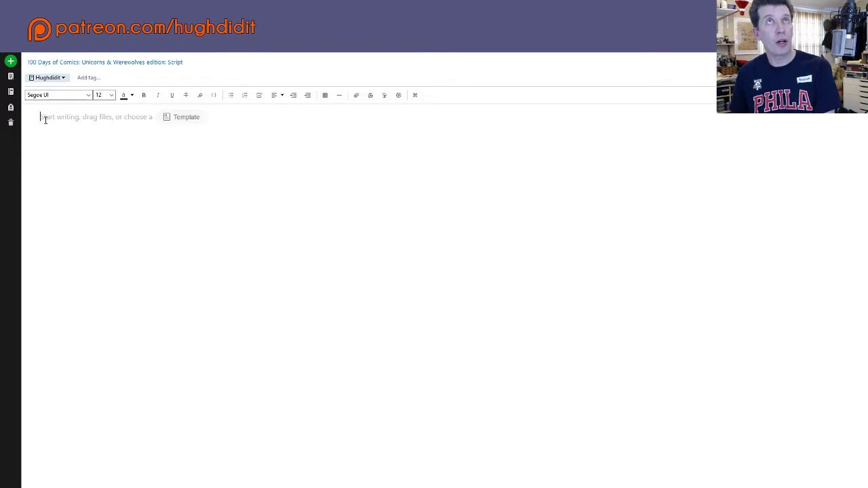
Step: Type the heading 'UNBEKNOWNST: Unicorns & Werewolves - 100 Days of Comics' followed by the contact e-mail
text(UN)
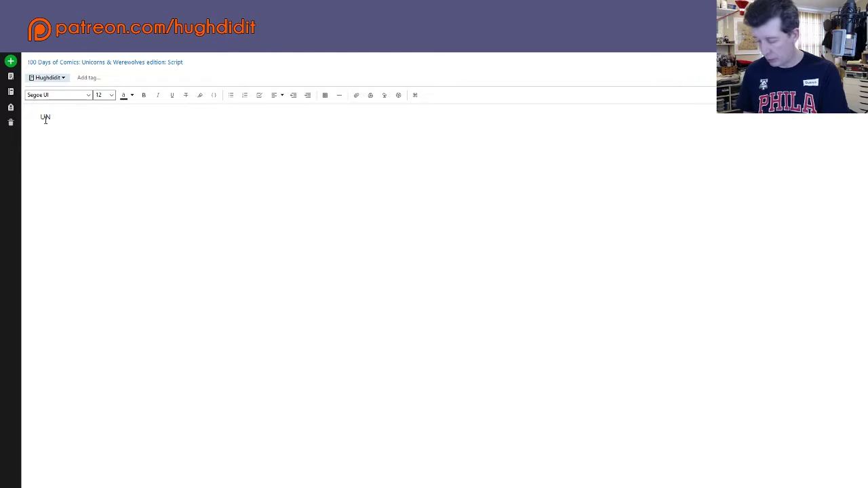
text(BEKNO)
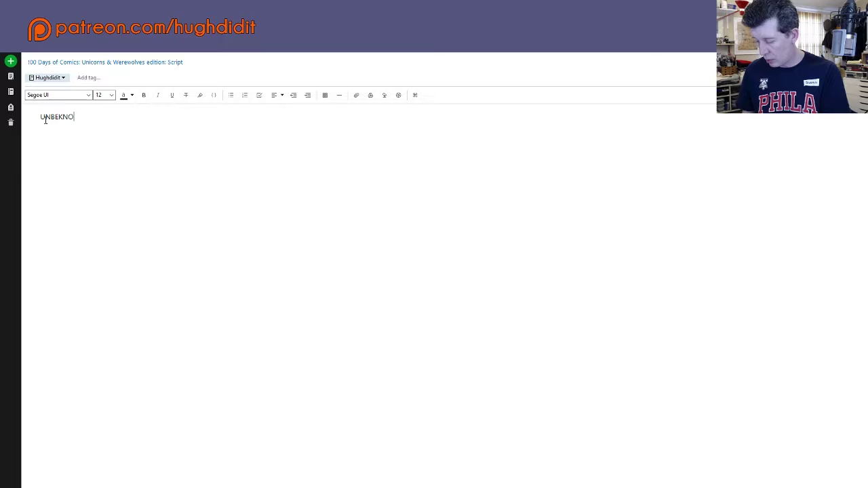
text(WNST)
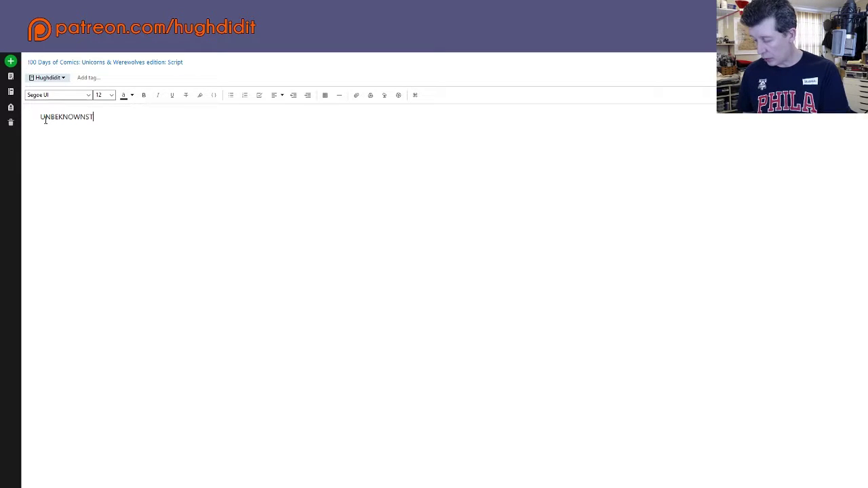
text(:)
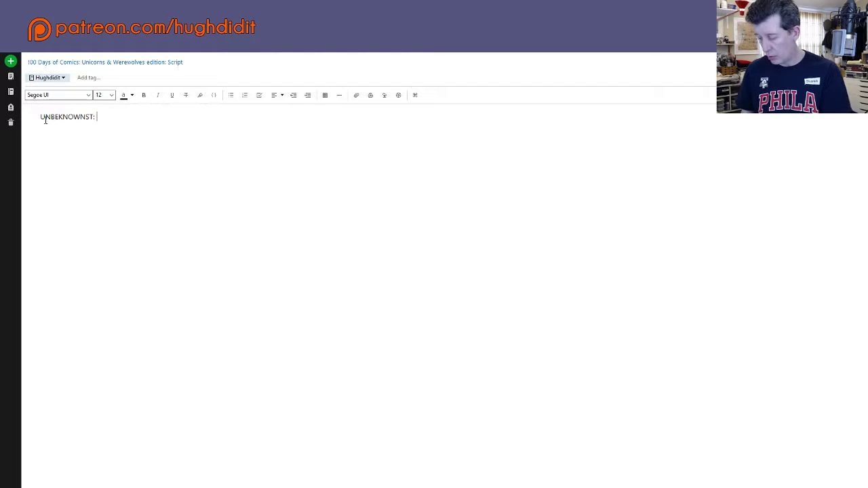
text( Unicorn)
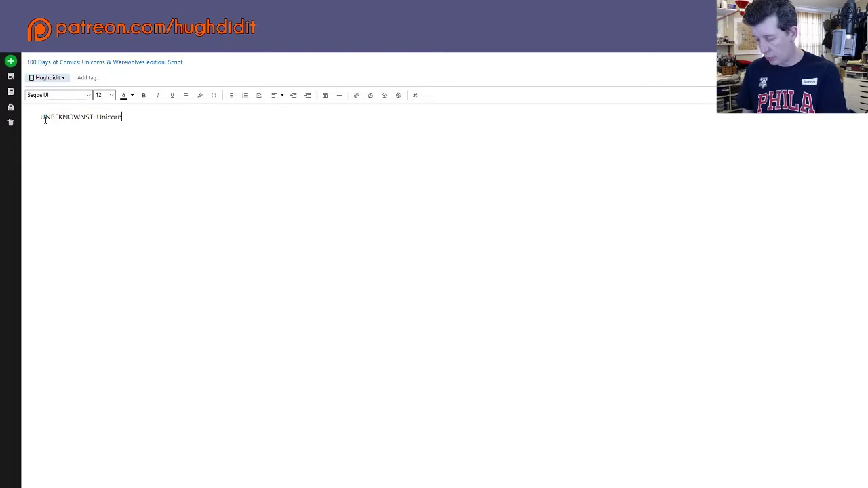
text(s &)
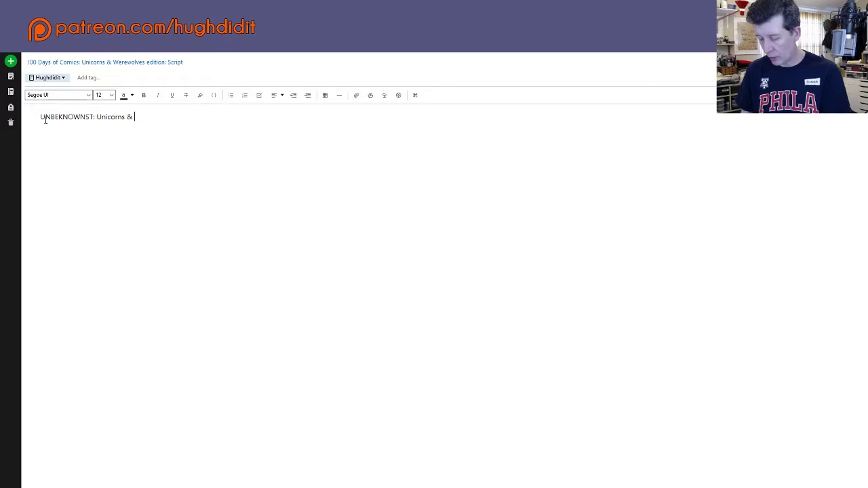
text( Wer)
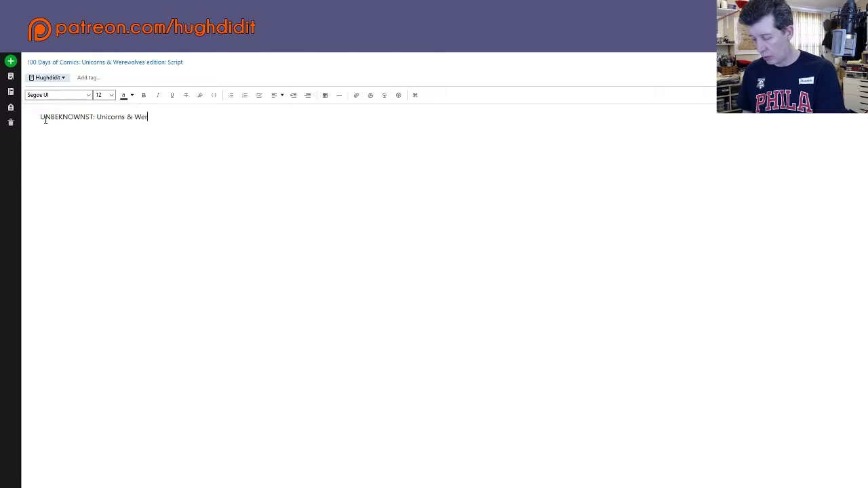
text(ewolves)
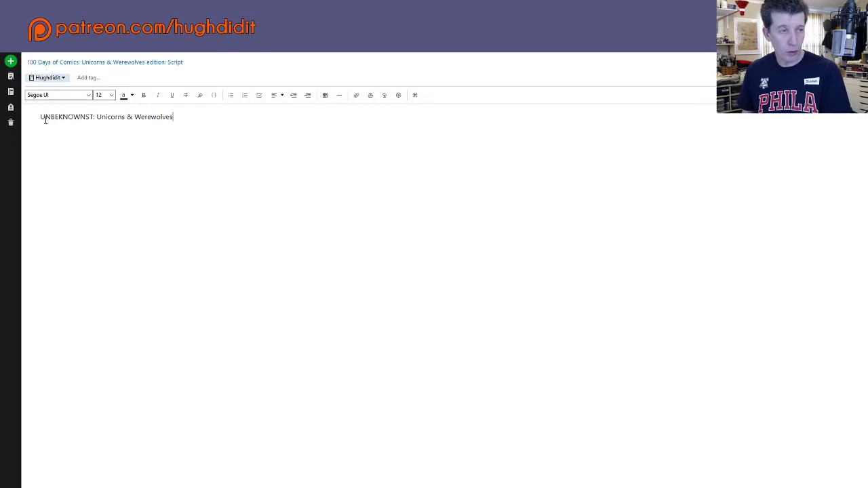
text( - 100)
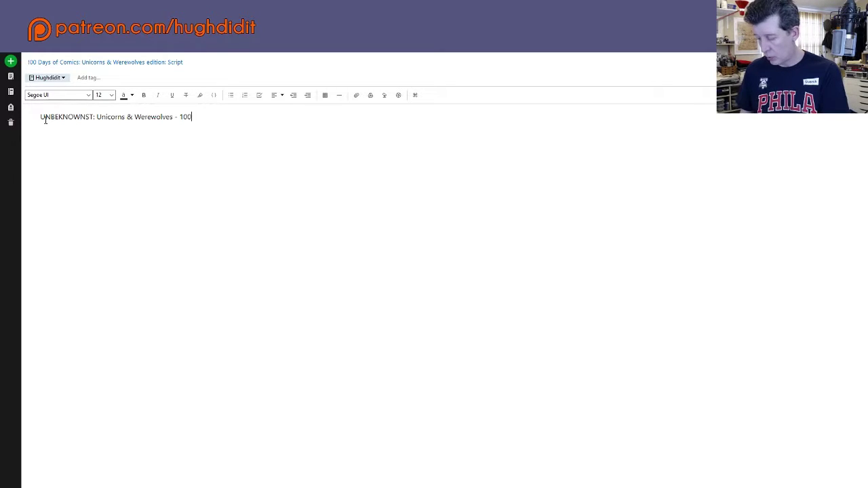
text( Days of )
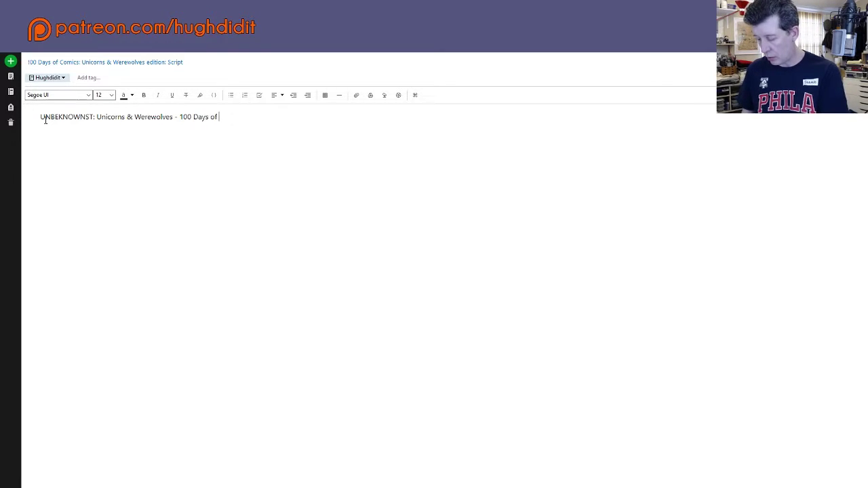
text(Comics)
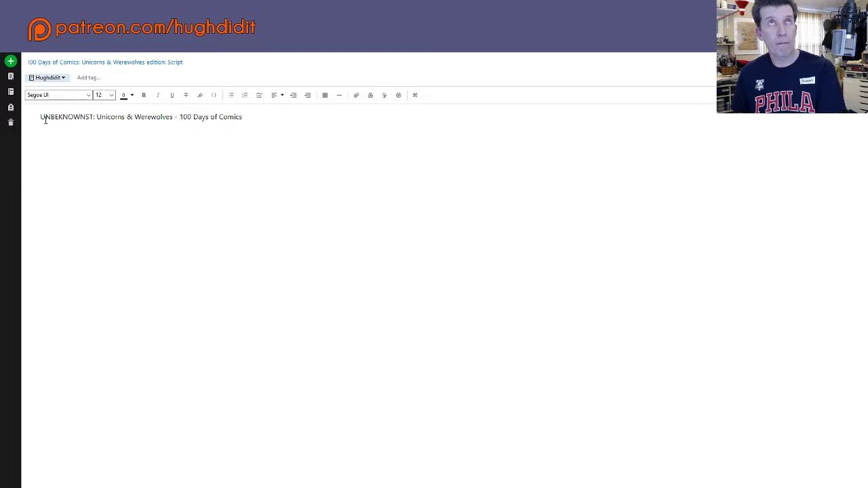
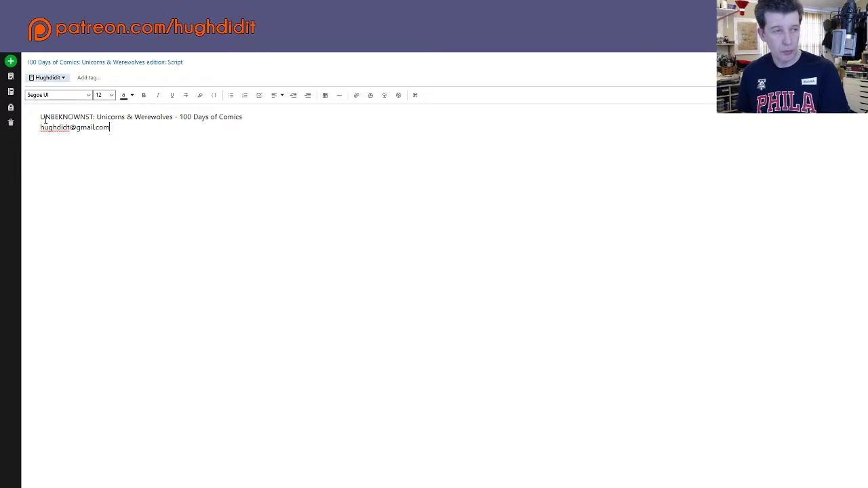
Step: Add a Telephone line below the e-mail, fix the e-mail typo, and start a new line
key(Return)
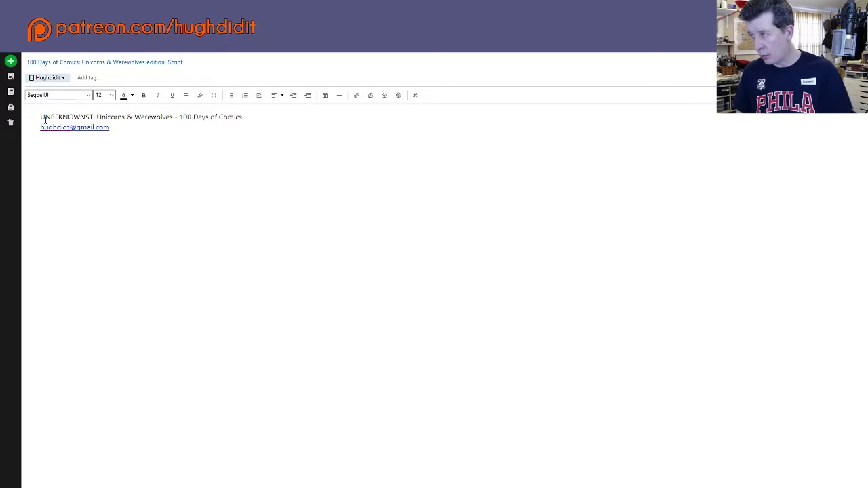
text(Telepho)
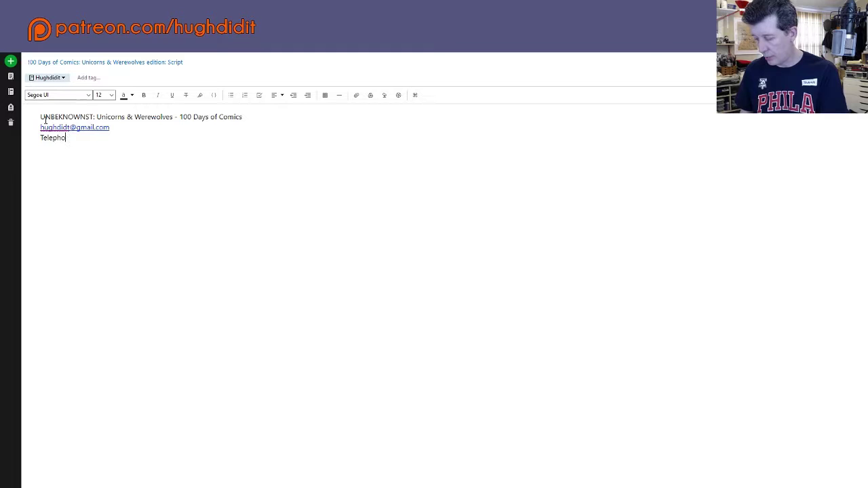
text(ne)
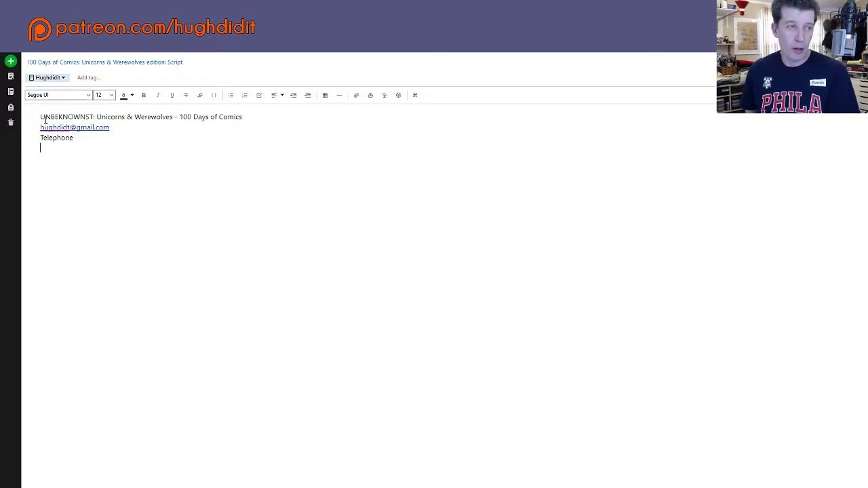
key(Return)
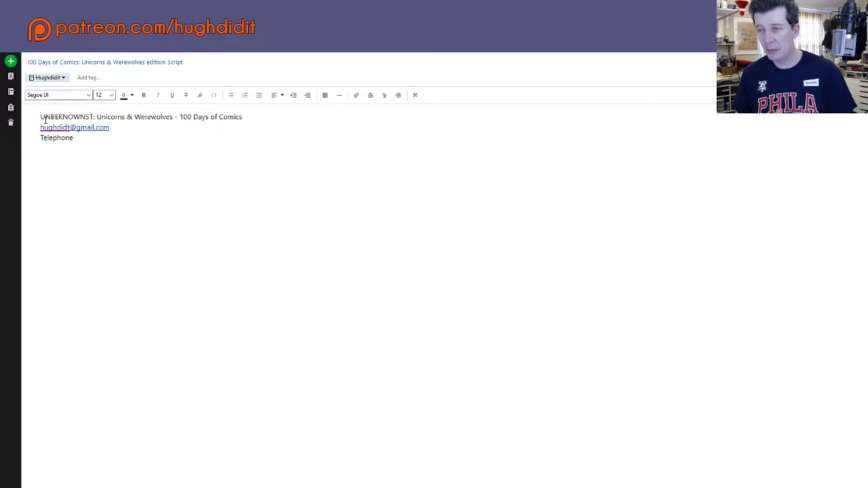
key(BackSpace)
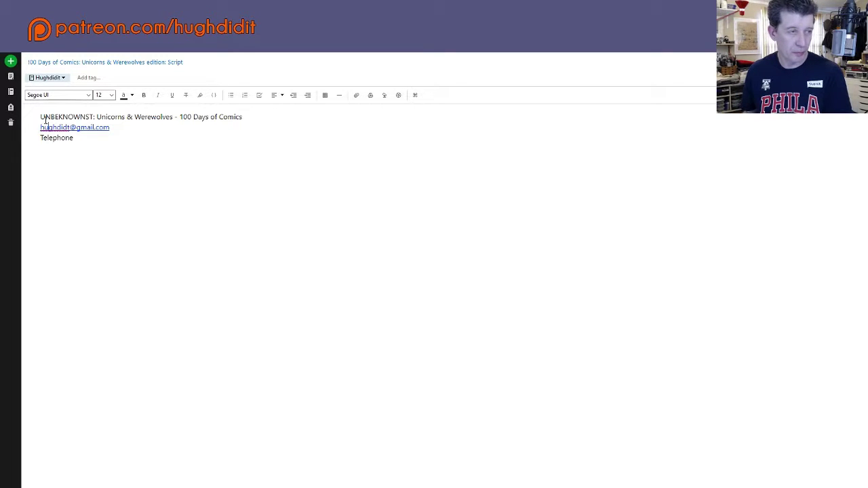
text(i)
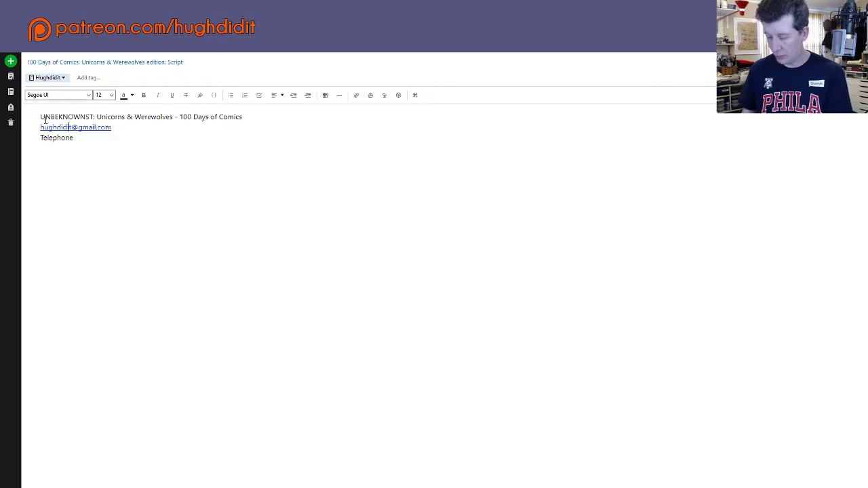
key(Down)
key(End)
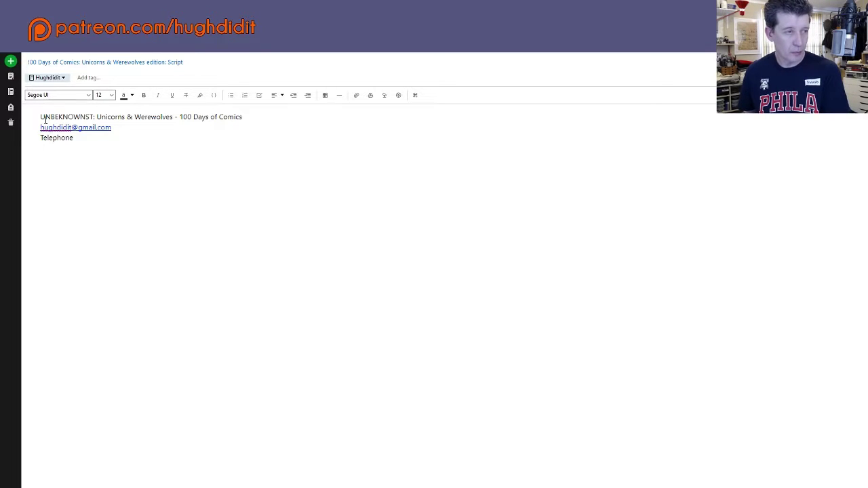
key(Return)
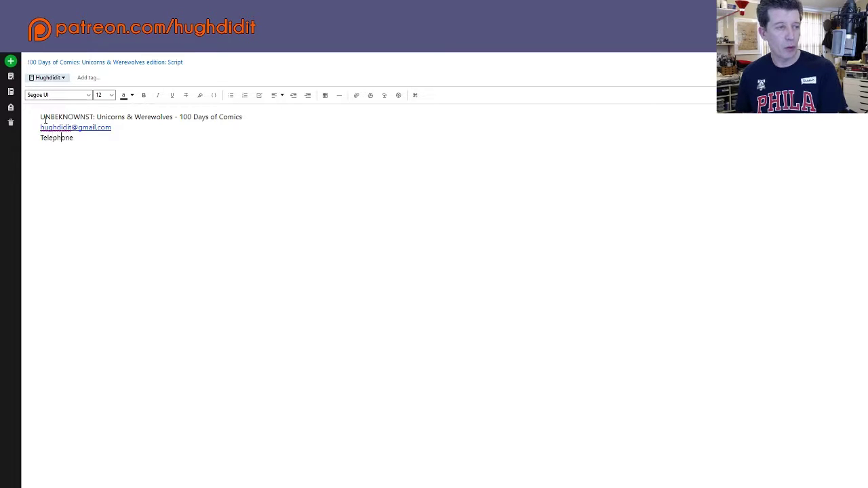
Step: Move the e-mail and Telephone lines from below the heading to above it
key(shift+Up)
key(shift+Left)
key(shift+Left)
key(shift+Left)
key(shift+Left)
key(shift+Left)
key(shift+Left)
key(shift+Left)
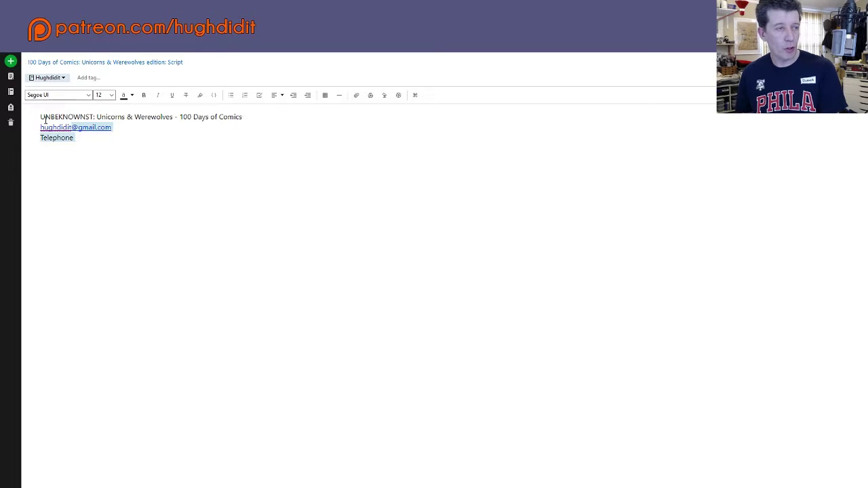
key(shift+Left)
key(shift+Left)
key(shift+Left)
key(ctrl+c)
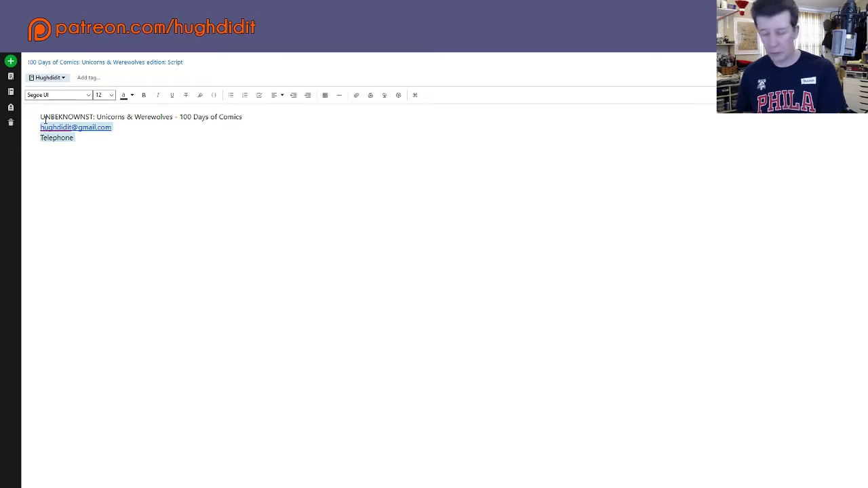
key(BackSpace)
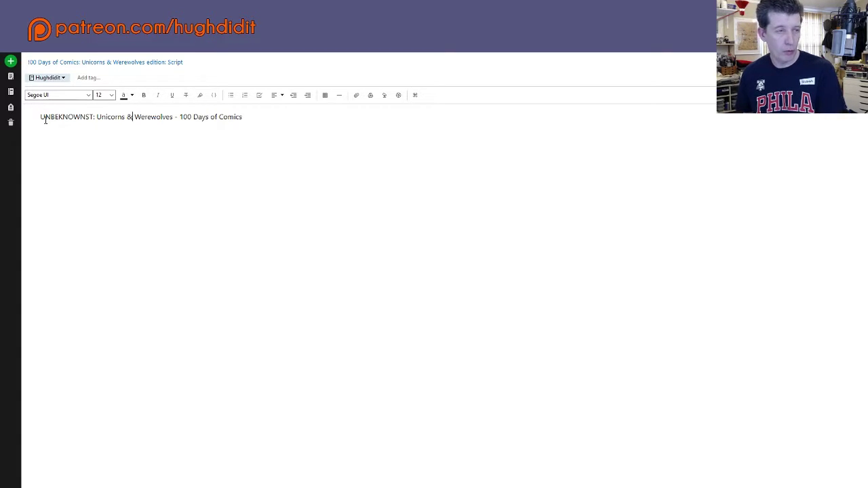
key(Return)
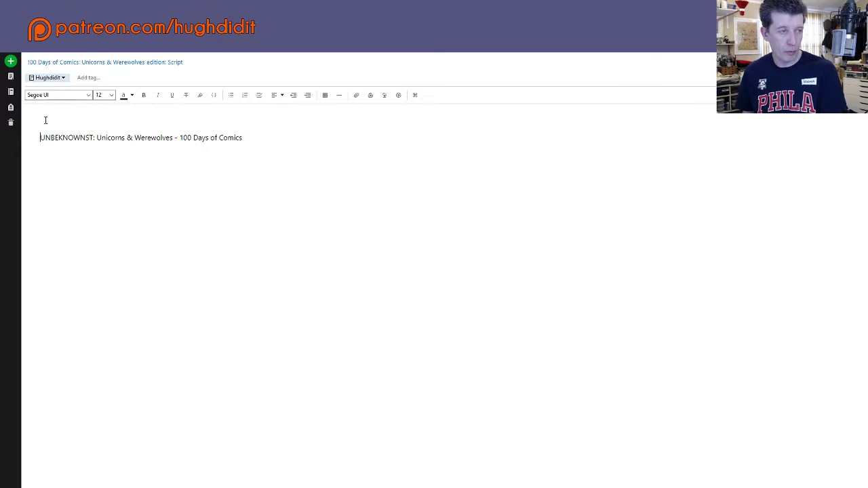
key(Up)
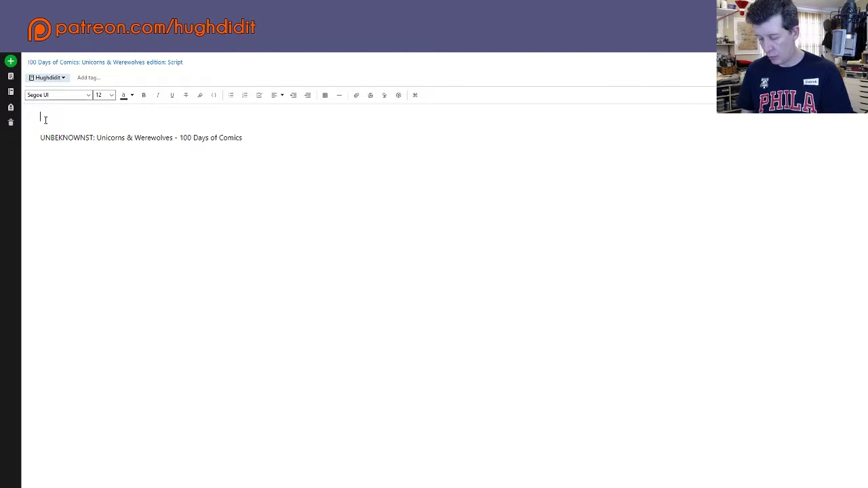
key(ctrl+v)
Step: Add the author's name as the top line and begin the 'Episode One' heading
key(ctrl+Home)
key(Return)
key(Up)
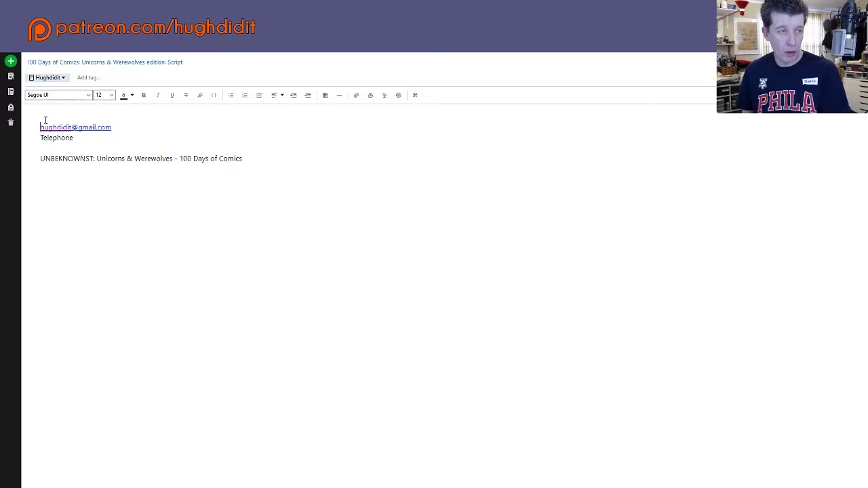
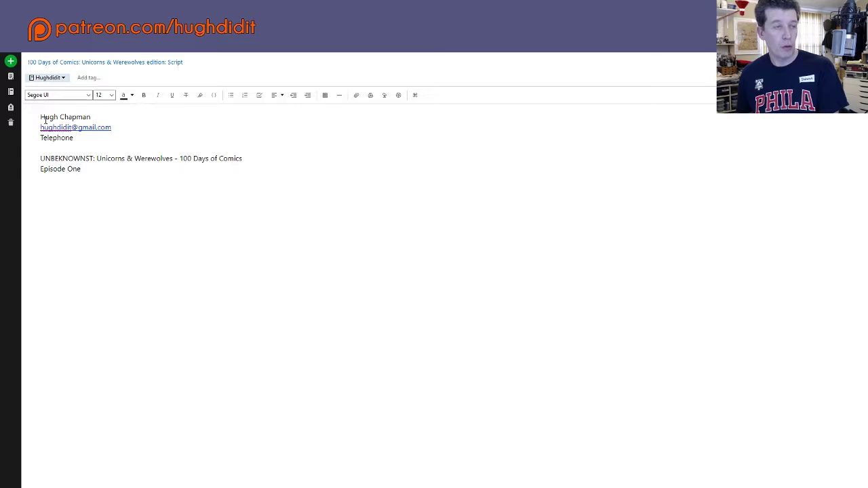
Step: Make the series title line and the Episode One line below it bold
key(Up)
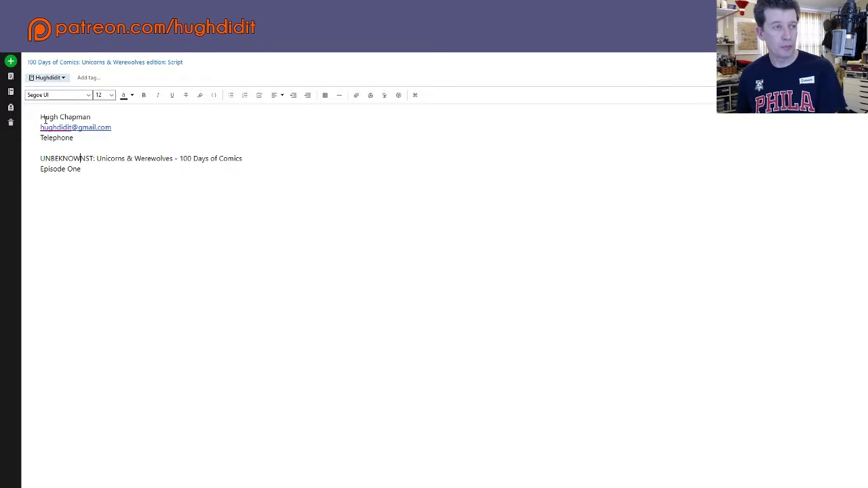
key(Up)
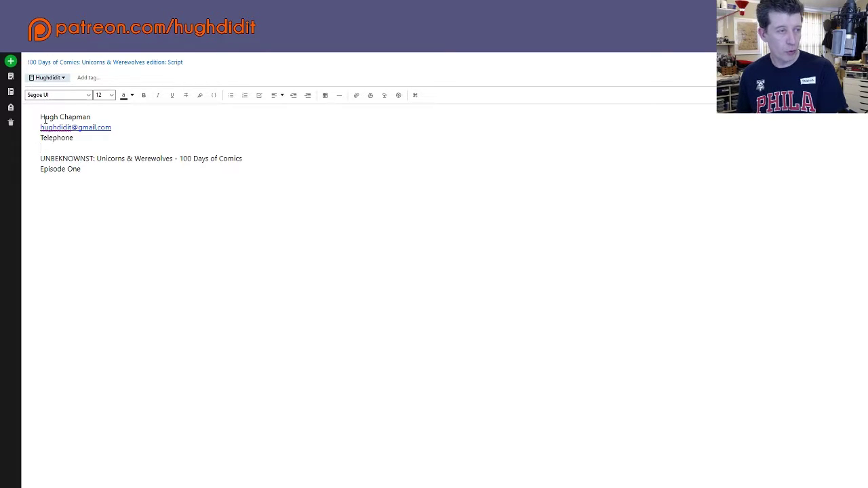
key(shift+End)
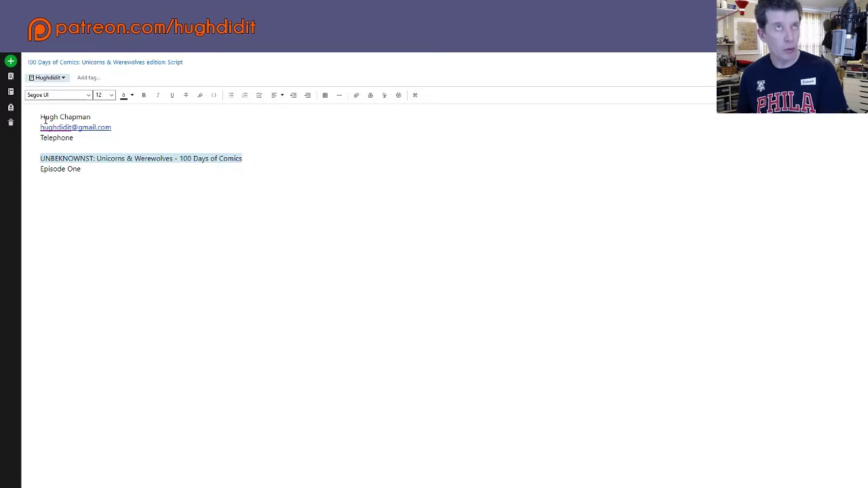
key(shift+Down)
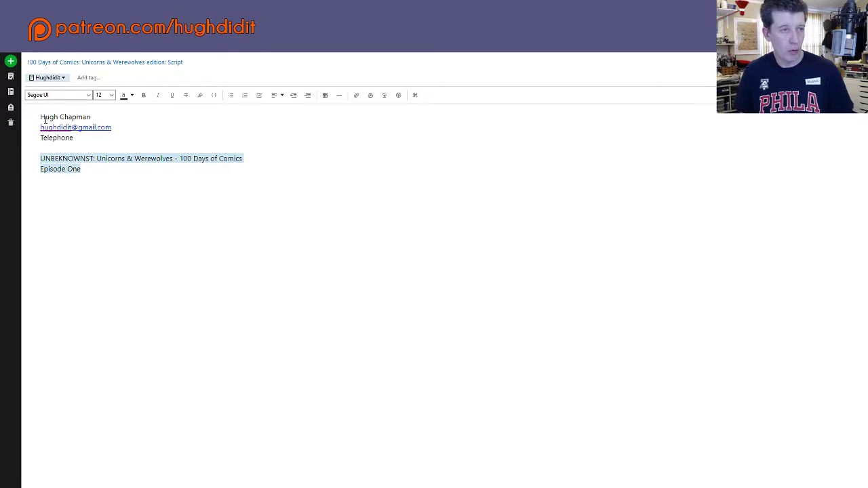
click(143, 95)
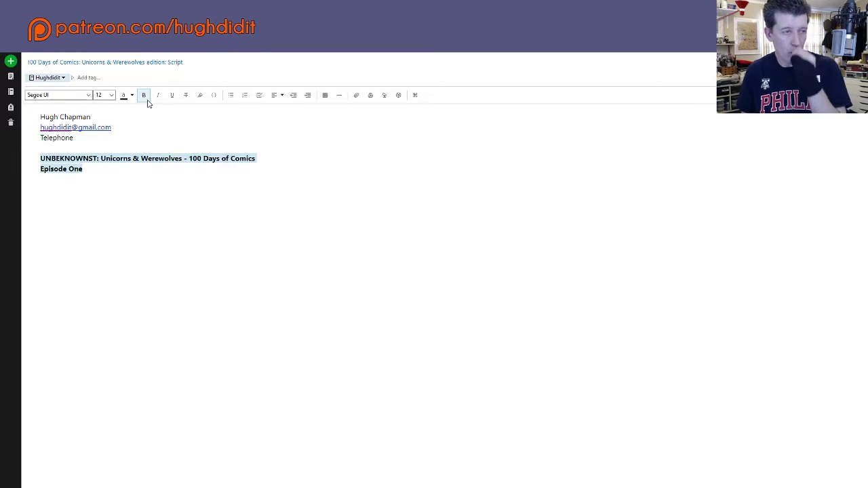
Step: Retype the Episode One line as 'EPISODE ONE' in capitals and start a new line
click(96, 171)
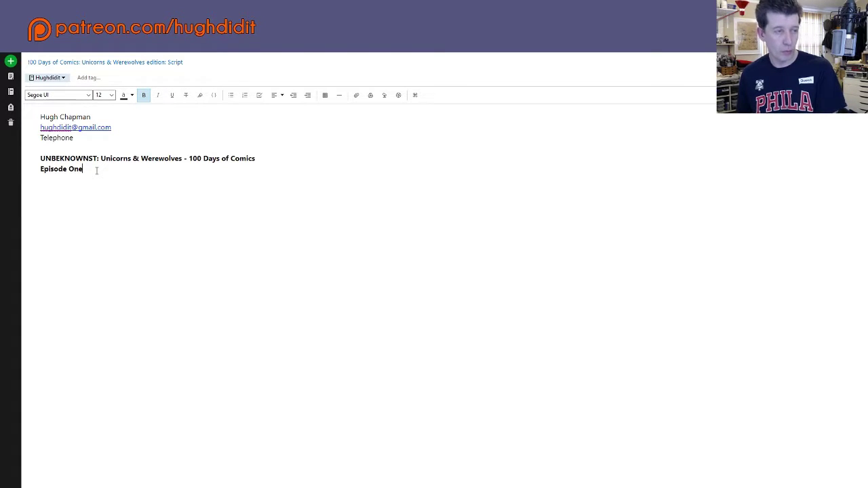
key(shift+Left)
key(shift+Left)
key(shift+Left)
key(shift+Left)
key(shift+Left)
key(shift+Left)
key(shift+Left)
key(shift+Left)
key(shift+Left)
key(shift+Left)
key(shift+Left)
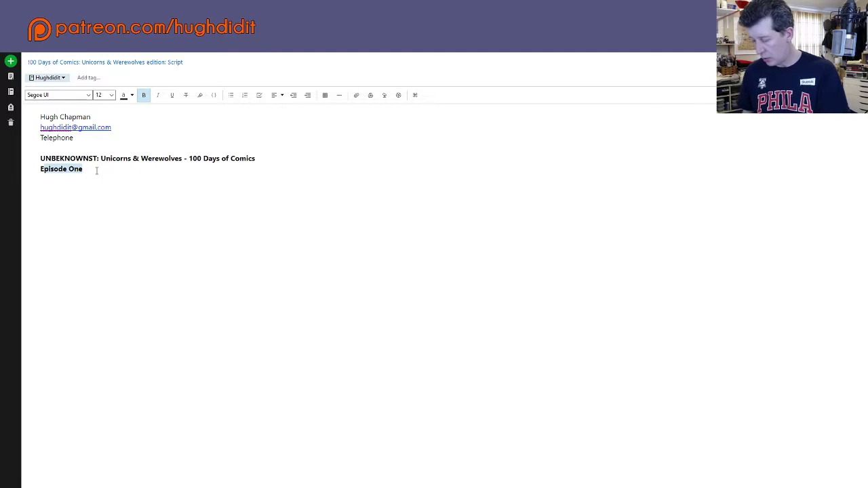
text(EPISODE)
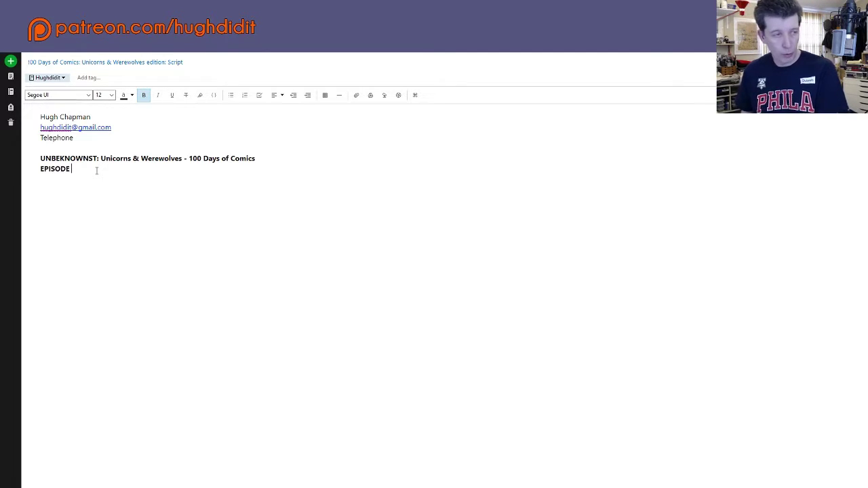
text( ONE)
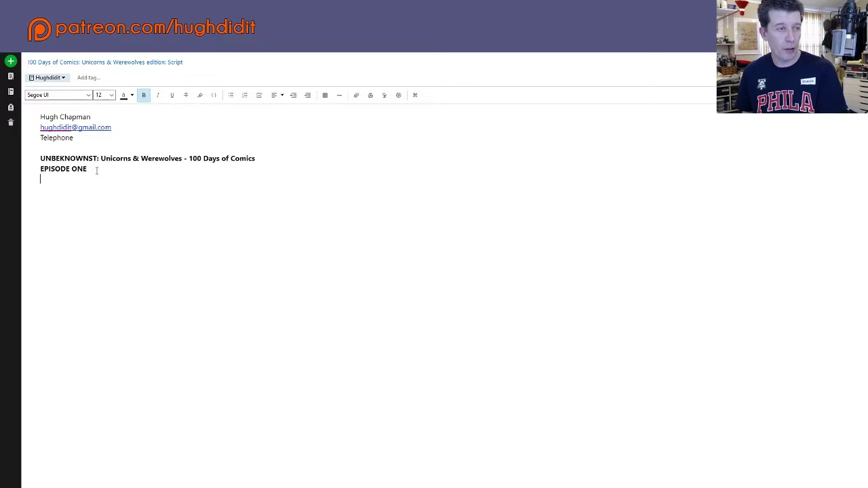
key(Return)
key(Return)
Step: Write the headings PAGE ONE, PAGE TWO, PAGE THREE and PAGE FOUR on successive lines
text(P)
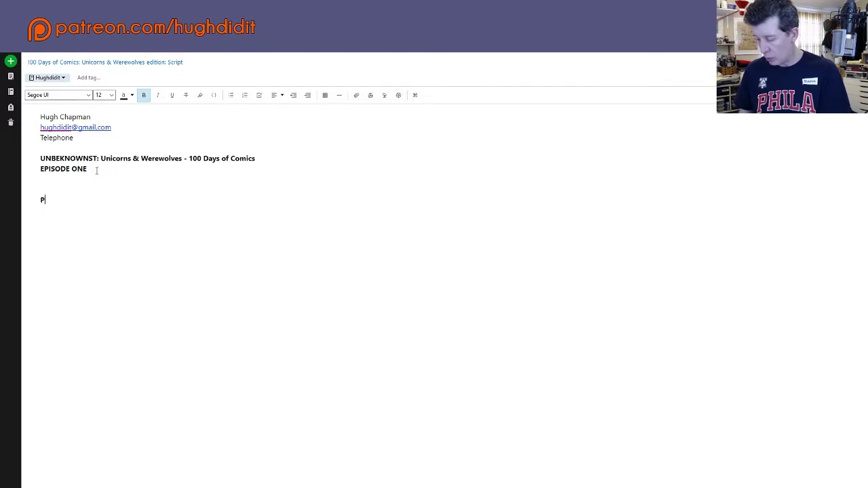
text(GAE)
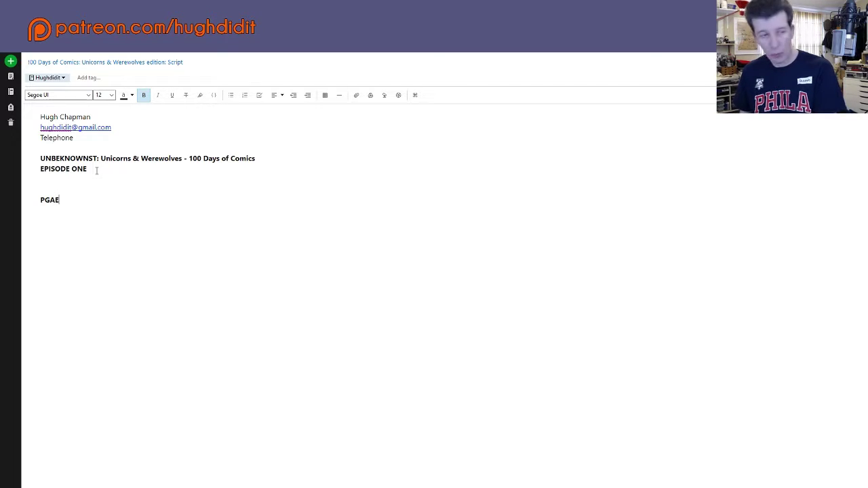
key(BackSpace)
key(BackSpace)
key(BackSpace)
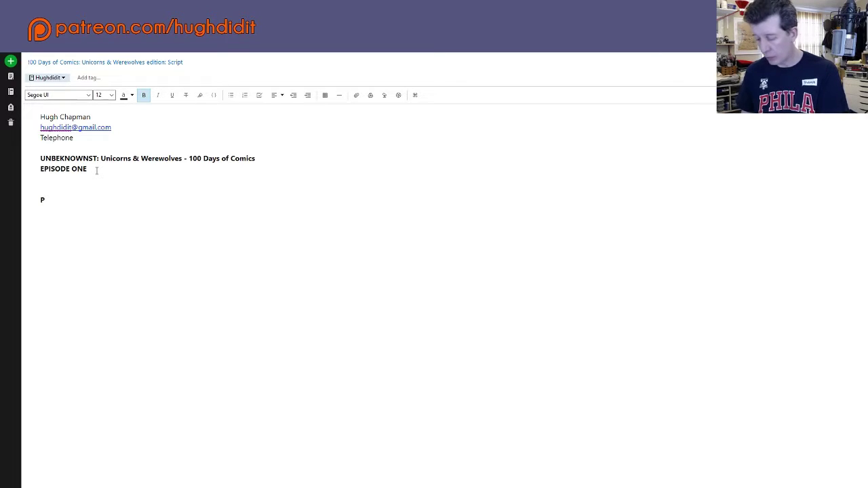
text(AGE )
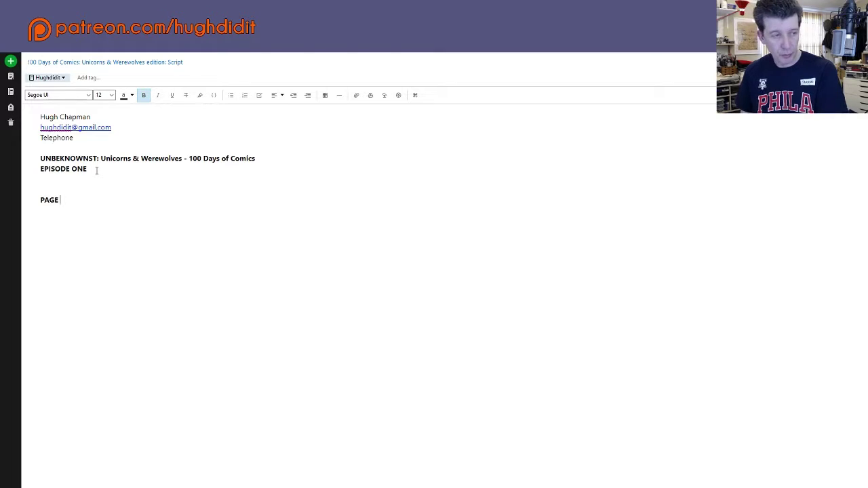
text(ONE)
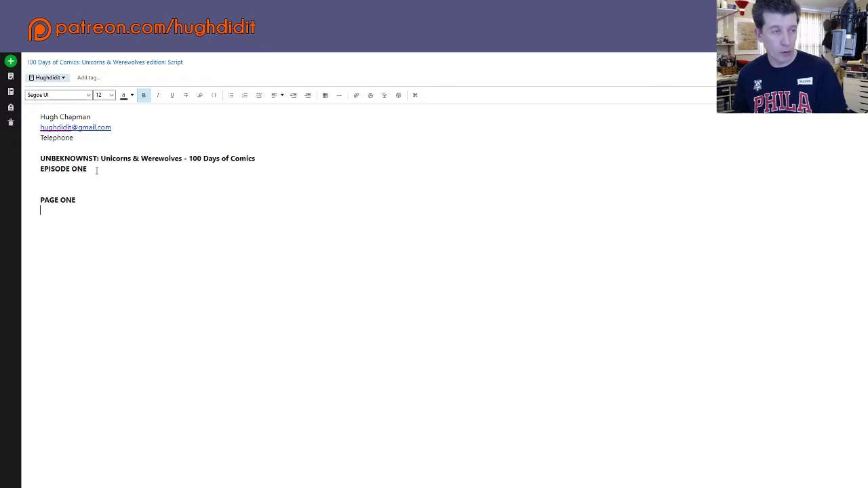
key(Return)
text(PA)
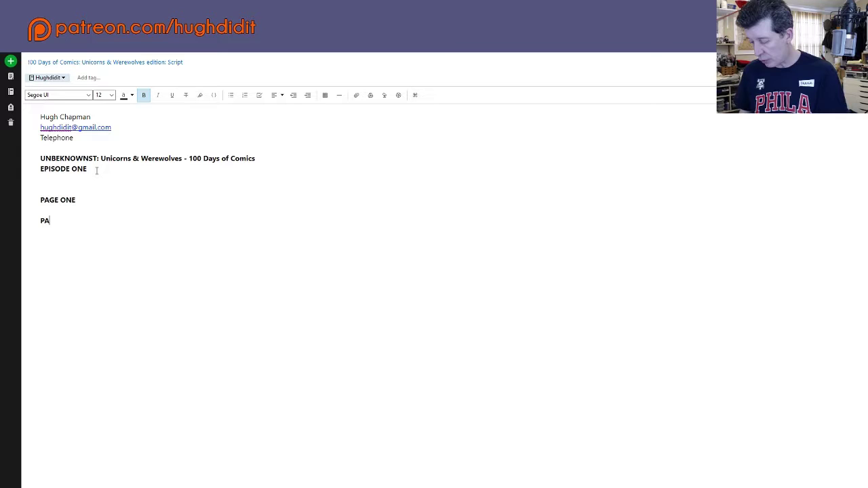
text(GE TWO)
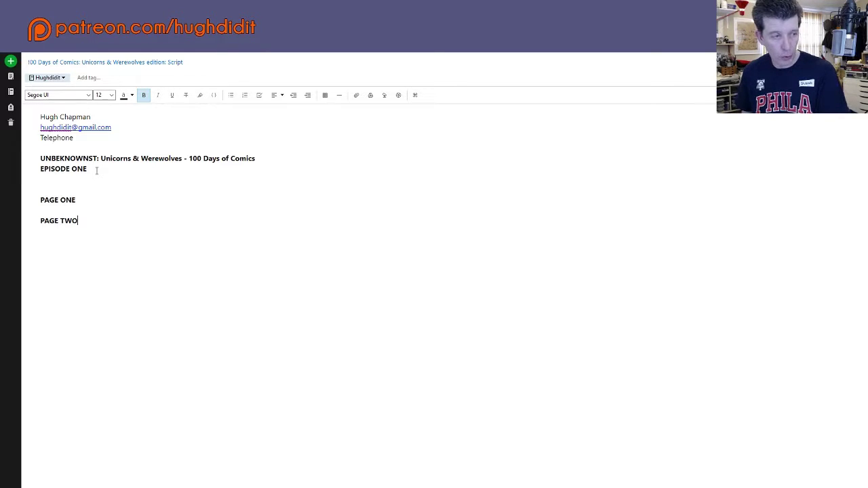
key(Return)
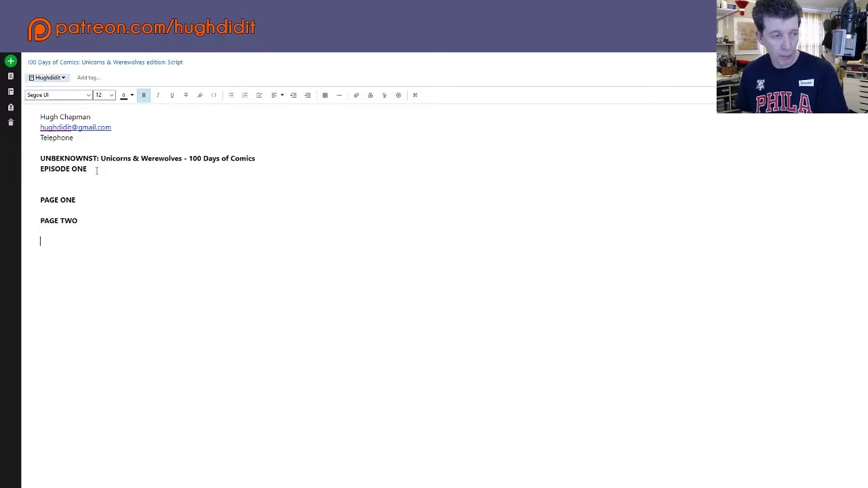
text(PAGE T)
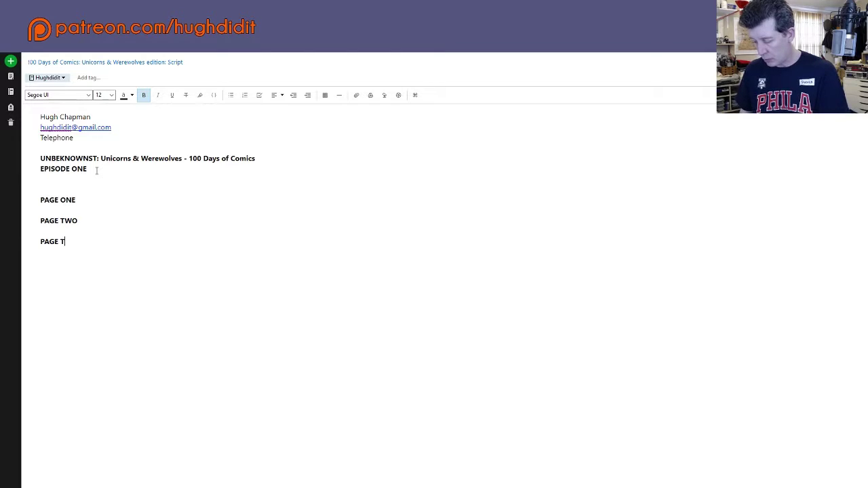
text(HREE)
key(Return)
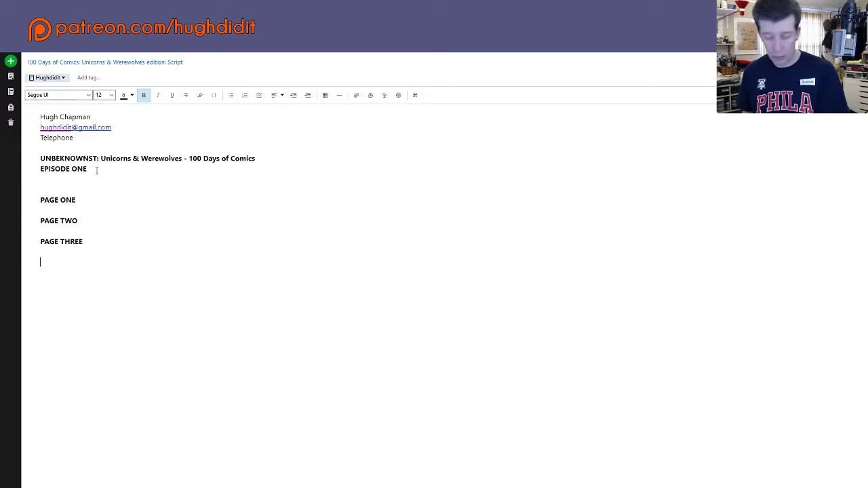
text(PAGE)
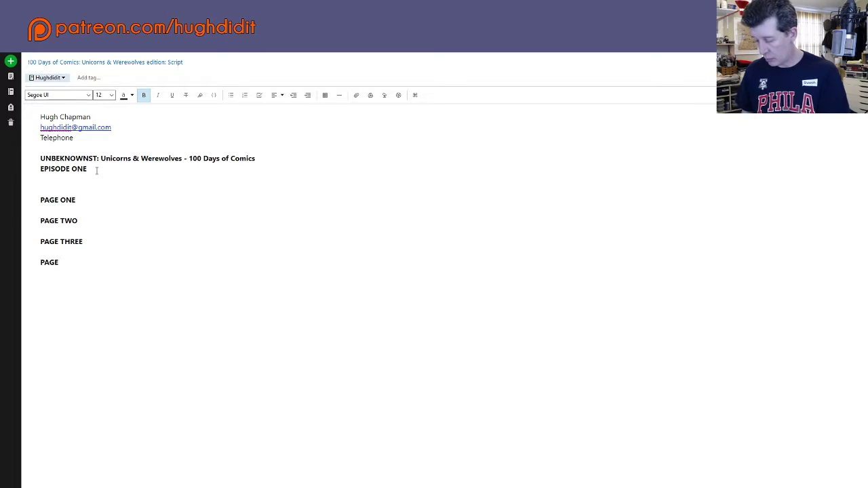
text( FOUR)
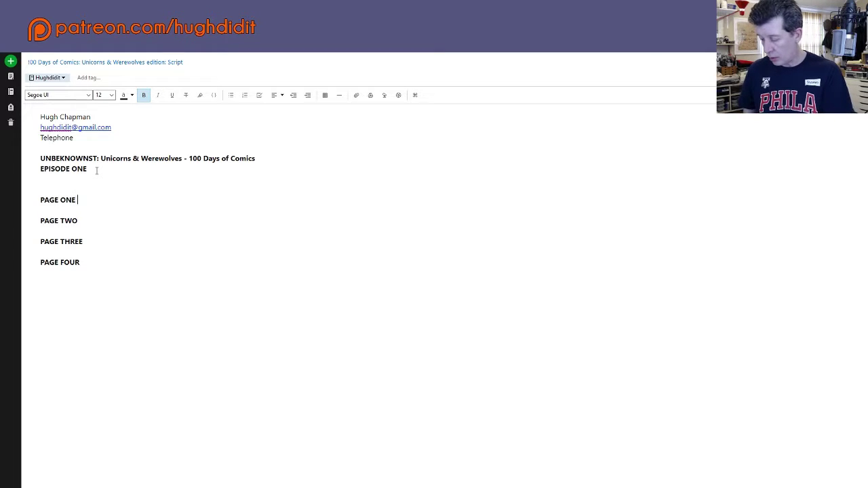
Step: Add the parenthetical '(Single page)' after PAGE ONE in plain, non-bold text
text(())
key(Left)
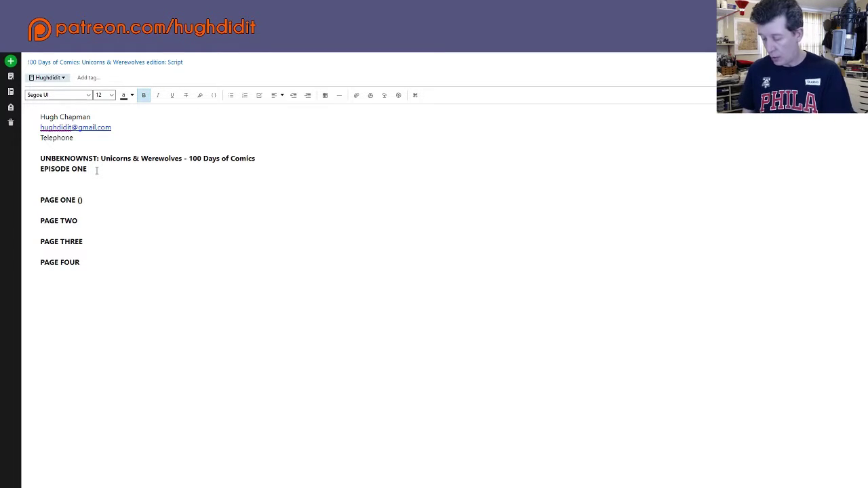
text(Single)
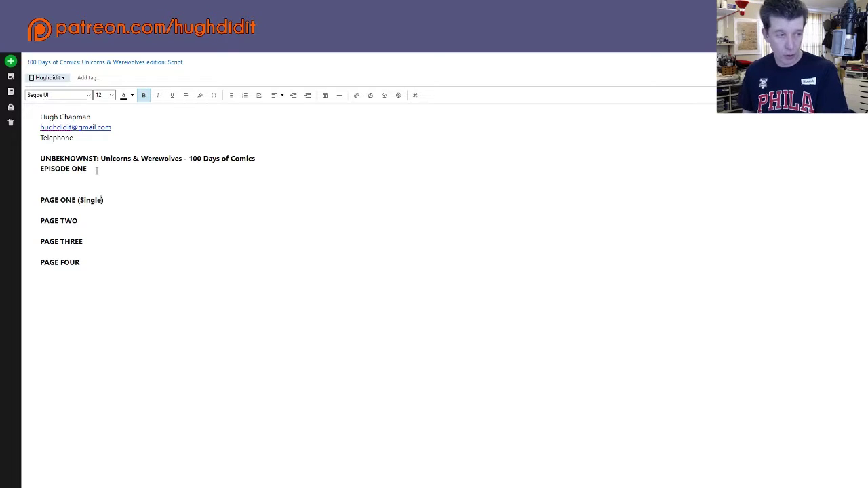
key(shift+Left)
key(shift+Left)
key(shift+Left)
key(shift+Left)
key(shift+Left)
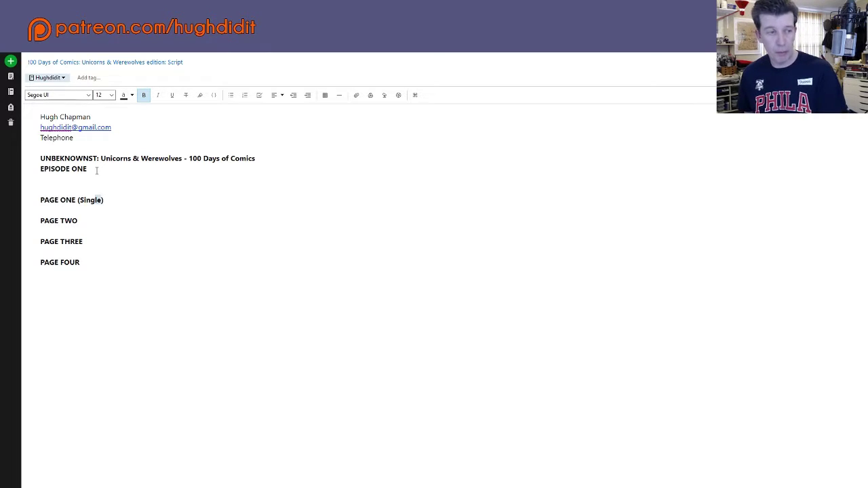
key(shift+Left)
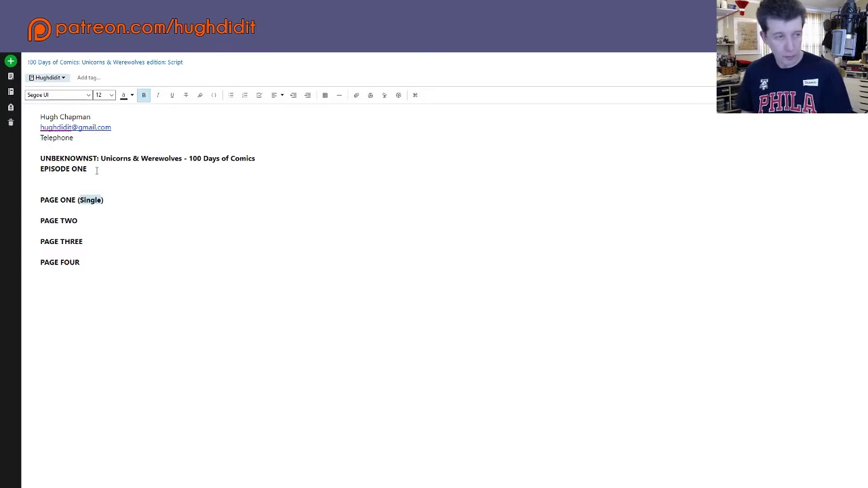
key(ctrl+b)
key(Right)
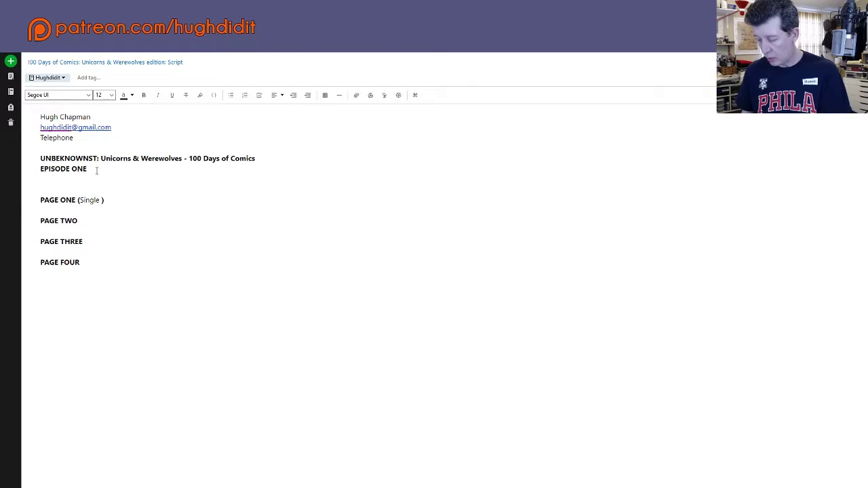
text(page)
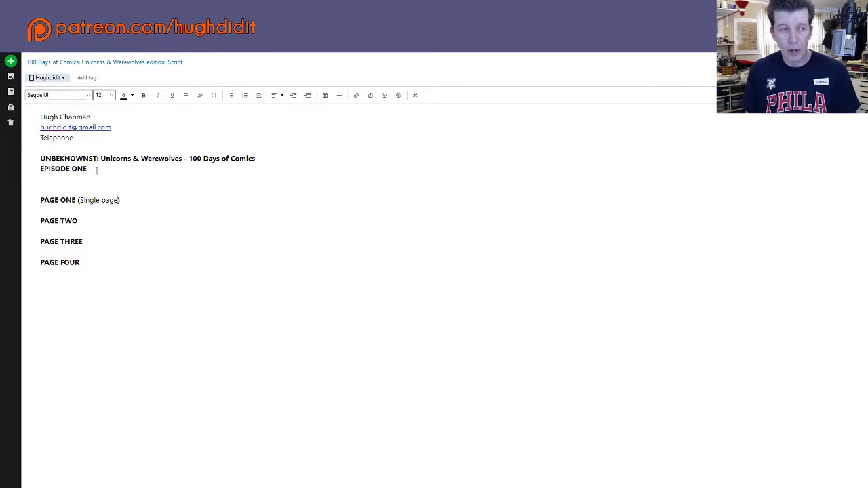
Step: Append ', Panels' to the PAGE ONE parenthetical and select the 'Single page, Panels' description
click(122, 200)
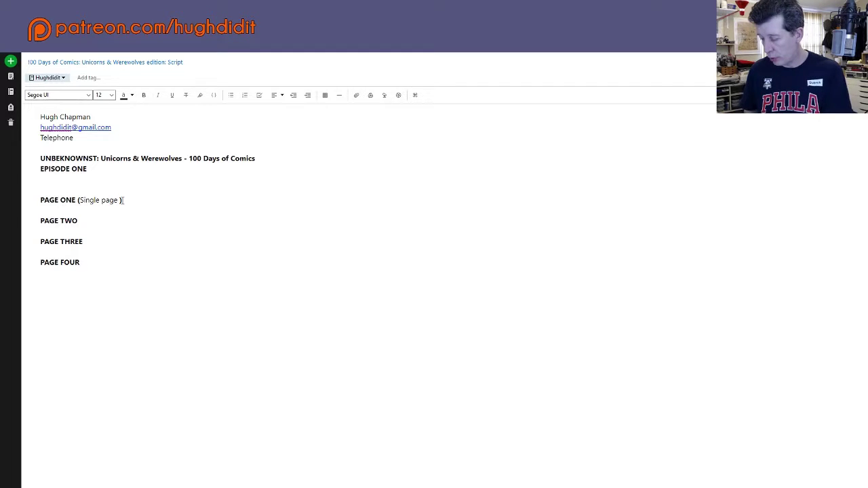
text(,)
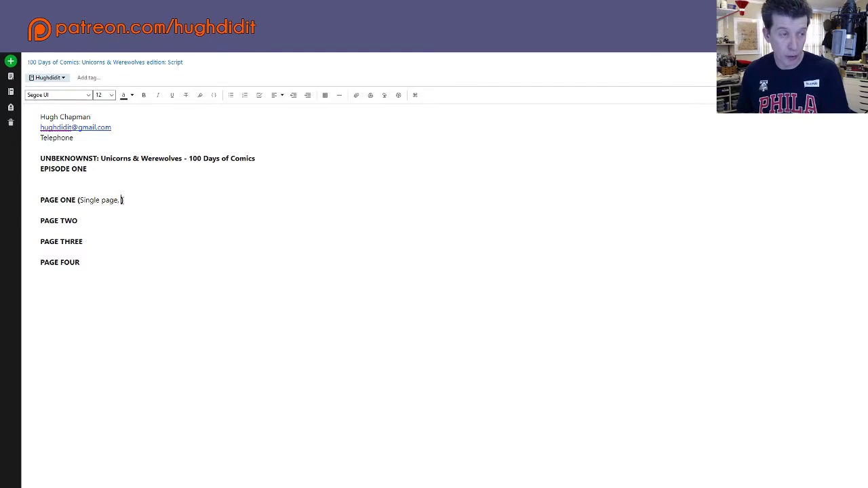
text( Panel)
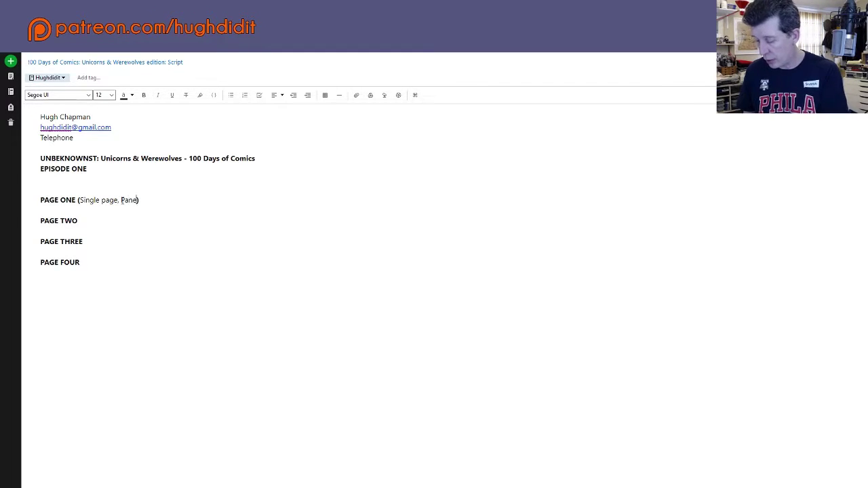
text(s)
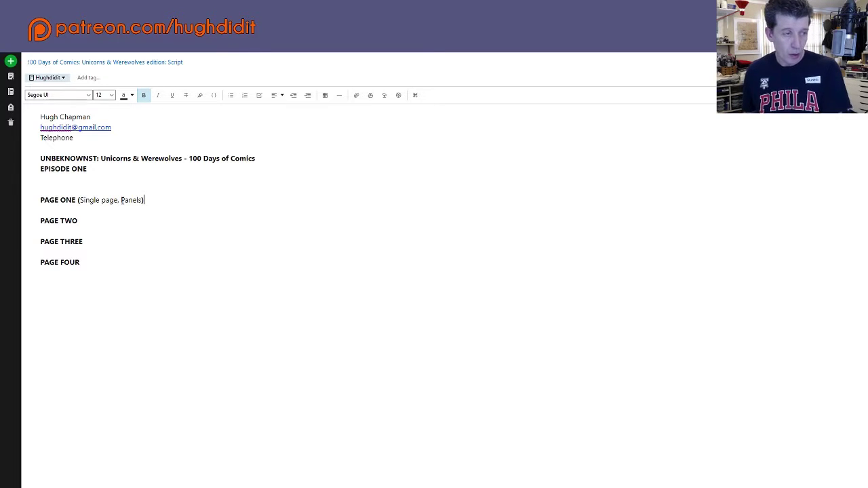
key(shift+Left)
key(shift+Left)
key(shift+Left)
key(shift+Left)
key(shift+Left)
key(shift+Left)
key(shift+Left)
key(shift+Left)
key(shift+Left)
key(shift+Left)
key(shift+Left)
key(shift+Left)
key(shift+Left)
key(shift+Left)
key(shift+Left)
key(shift+Left)
key(shift+Left)
key(shift+Left)
key(shift+Left)
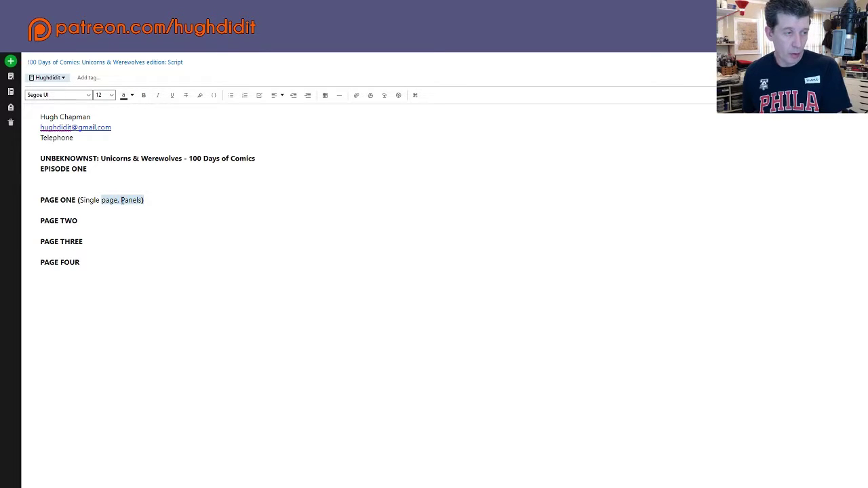
key(shift+Left)
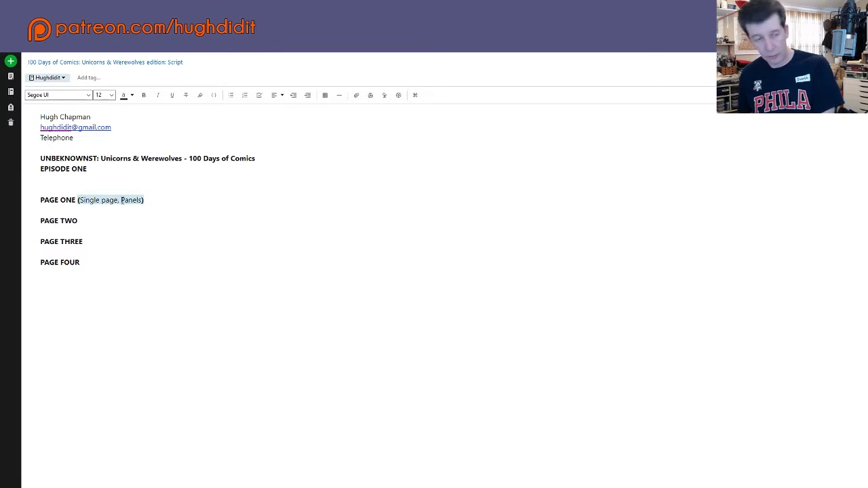
Step: Paste the description after PAGE TWO and change it to 'First of Two page spread, Panels'
click(84, 222)
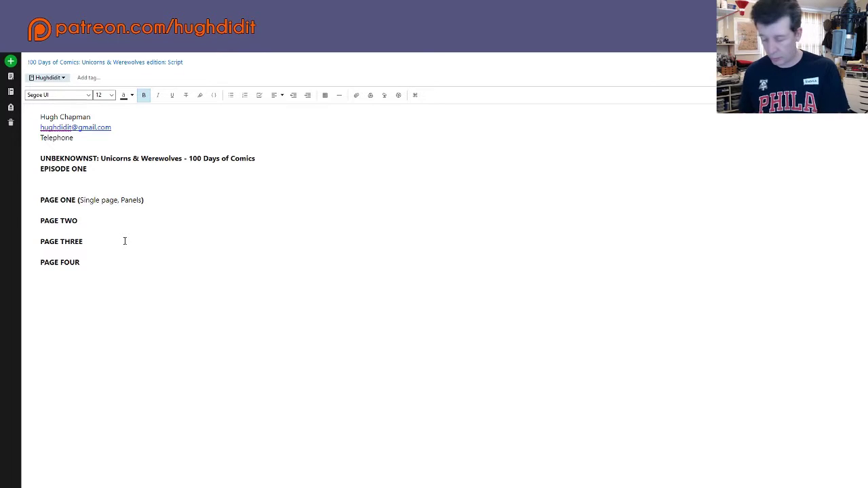
text((Single page, Panels))
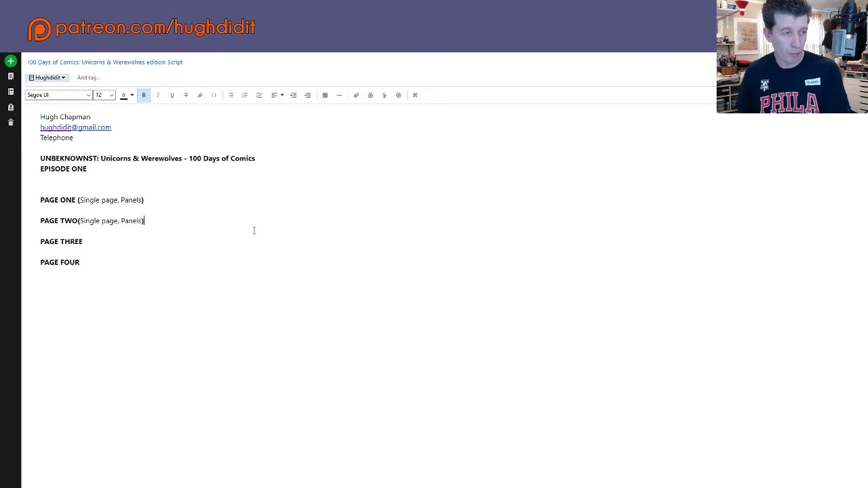
click(85, 221)
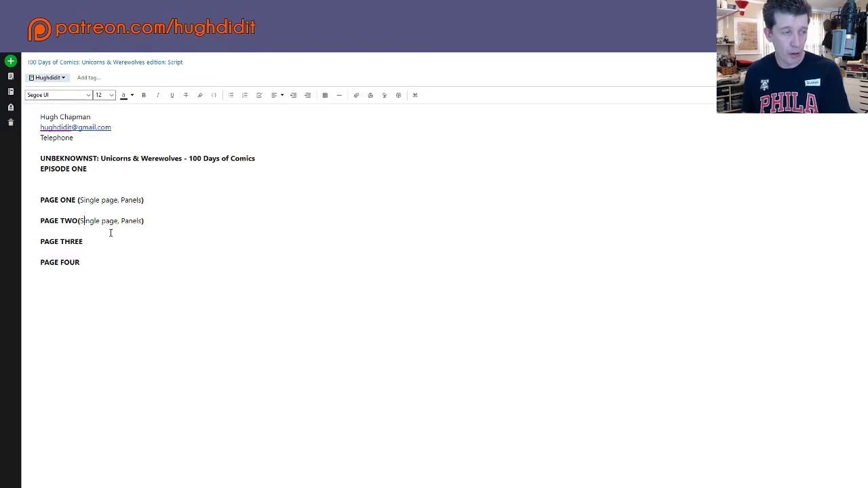
key(shift+Right)
key(shift+Right)
key(shift+Right)
key(shift+Right)
key(shift+Right)
key(shift+Right)
key(shift+Right)
key(shift+Right)
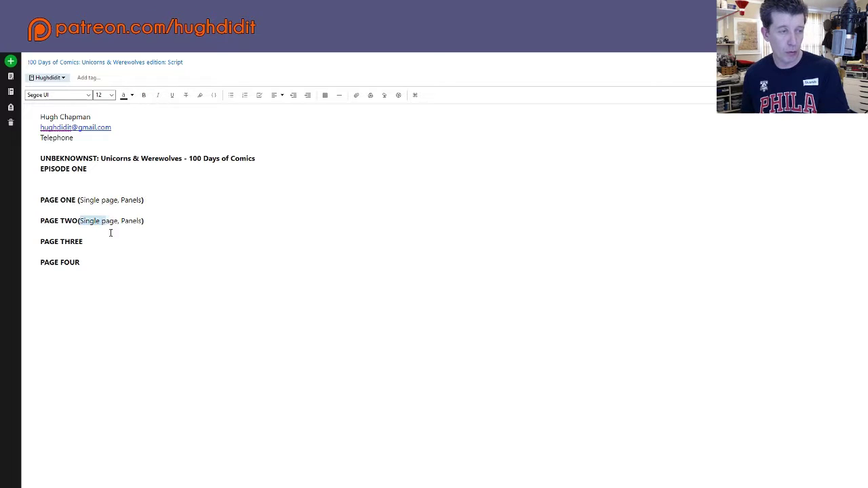
key(shift+Right)
key(shift+Right)
key(shift+Right)
text(First of )
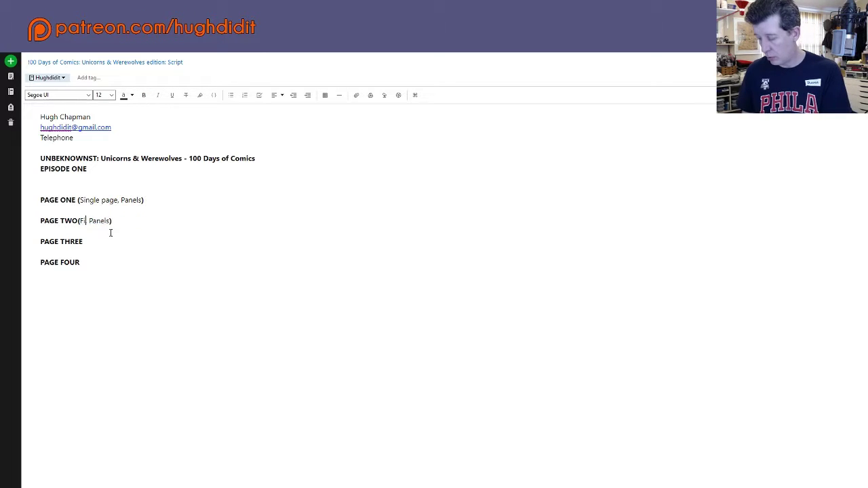
text(Two)
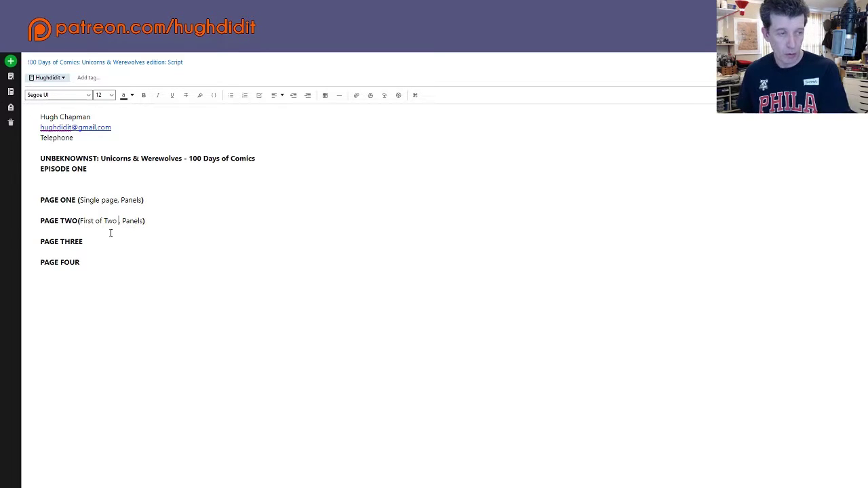
text( page spre)
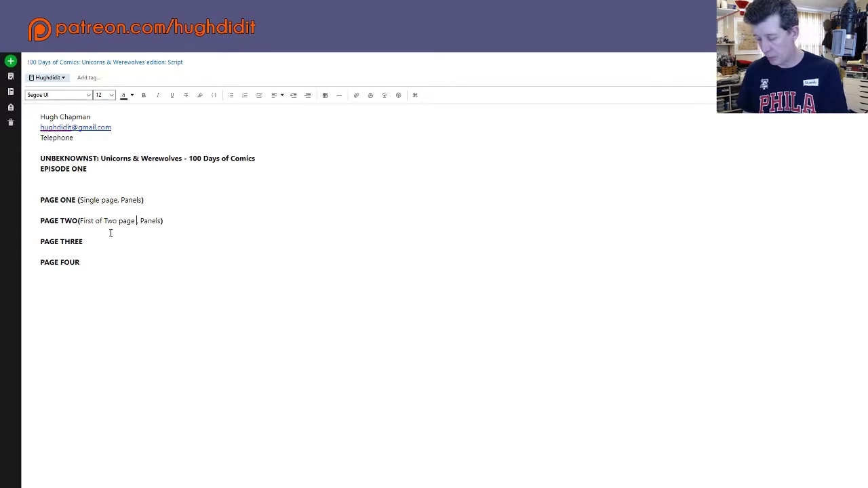
text(ad)
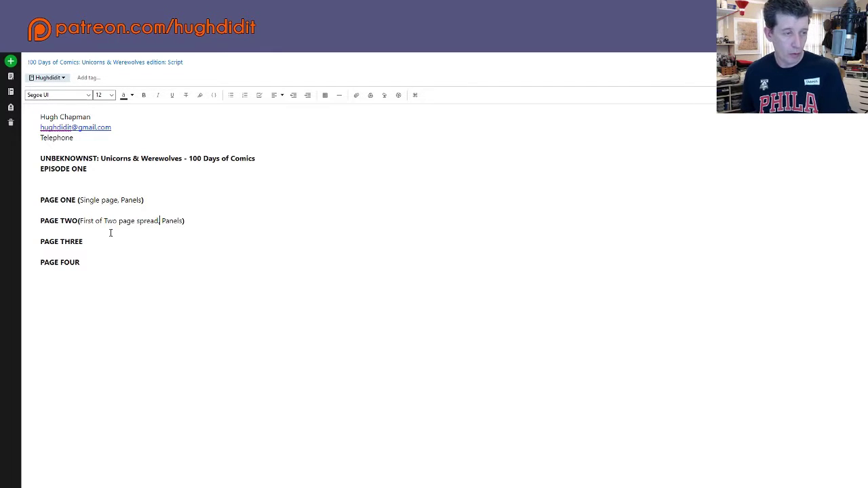
key(Right)
key(Right)
key(Right)
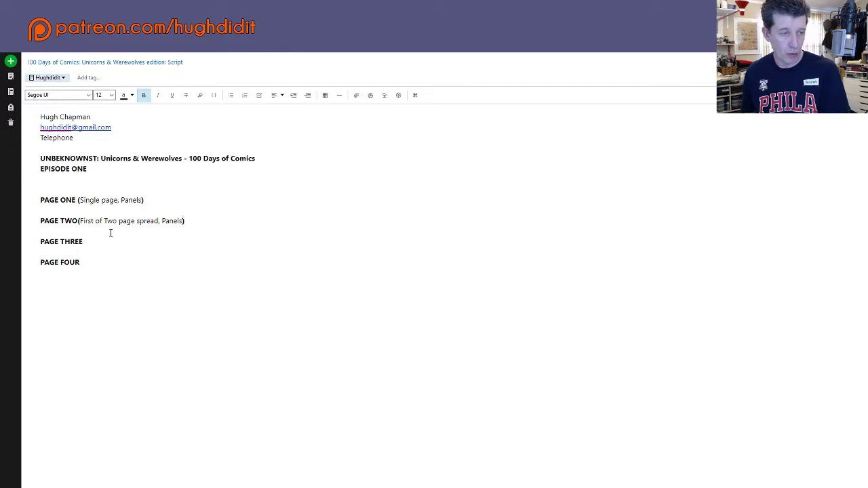
key(shift+Left)
key(shift+Left)
key(shift+Left)
key(shift+Left)
key(shift+Left)
key(shift+Left)
key(shift+Left)
key(shift+Left)
key(shift+Left)
key(shift+Left)
key(shift+Left)
key(shift+Left)
key(shift+Left)
key(shift+Left)
key(shift+Left)
key(shift+Left)
key(shift+Left)
key(shift+Left)
key(shift+Left)
key(shift+Left)
key(shift+Left)
key(shift+Left)
key(shift+Left)
key(shift+Left)
key(shift+Left)
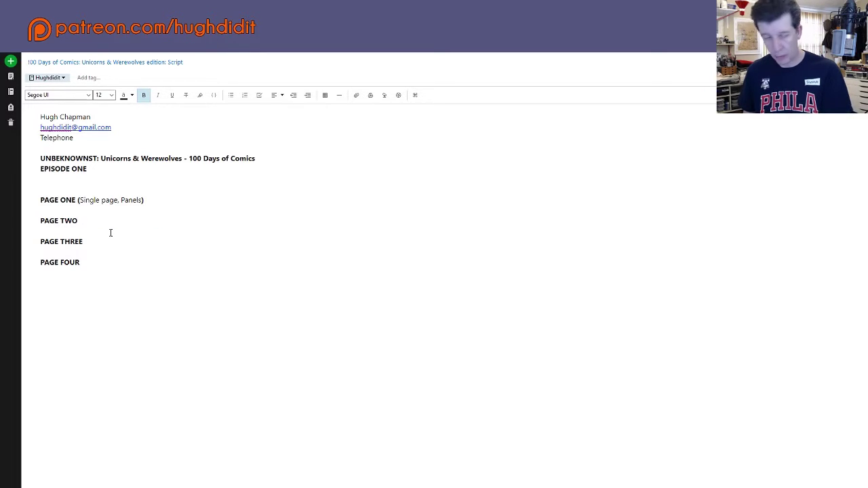
key(ctrl+z)
key(ctrl+c)
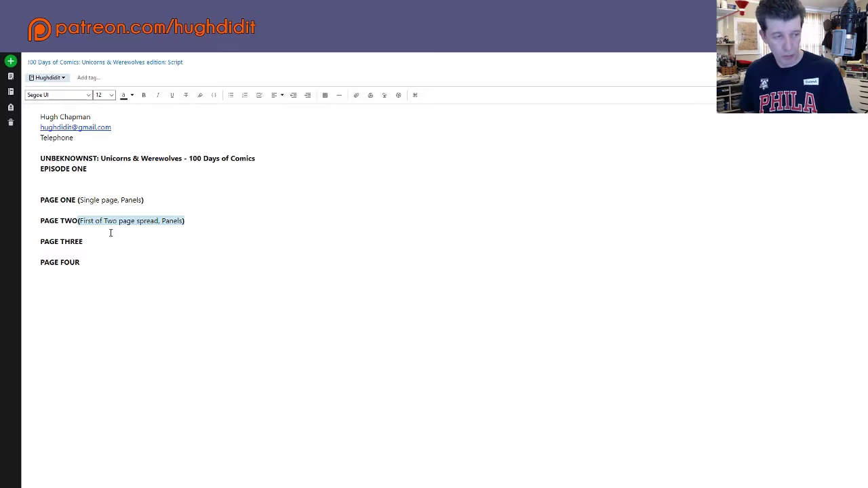
Step: Paste the description after PAGE THREE and change 'First' to 'Second'
click(111, 233)
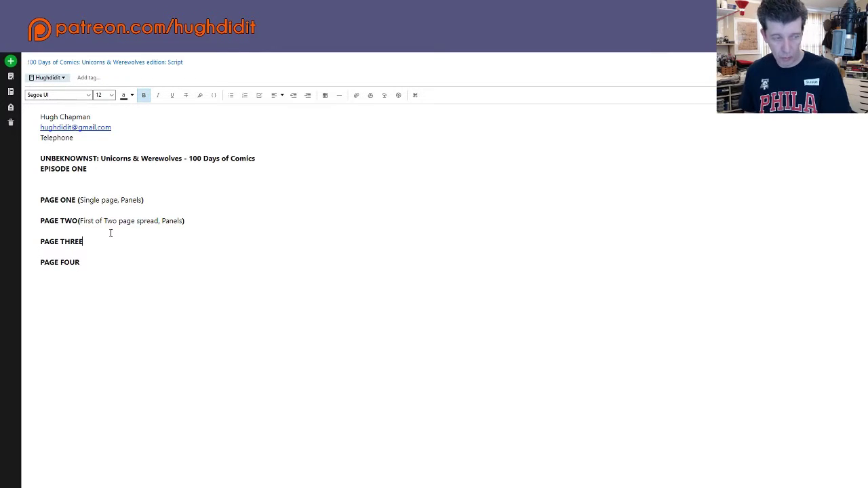
key(ctrl+v)
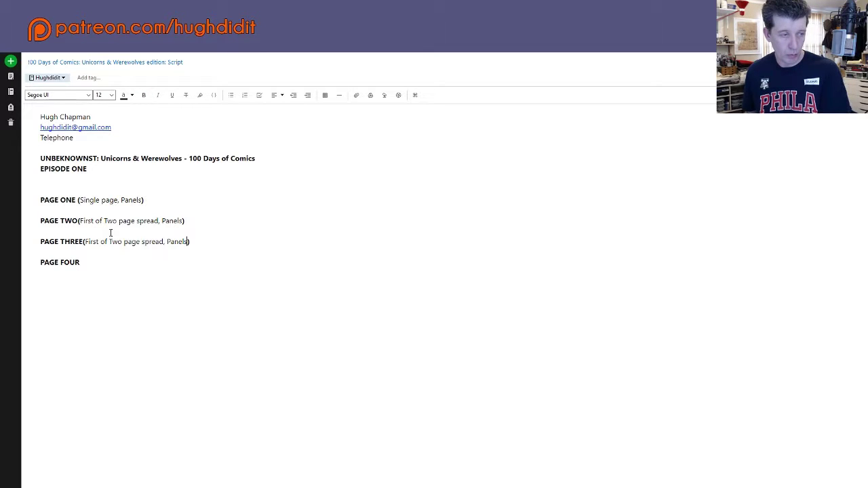
key(Left)
key(Left)
key(Left)
key(Left)
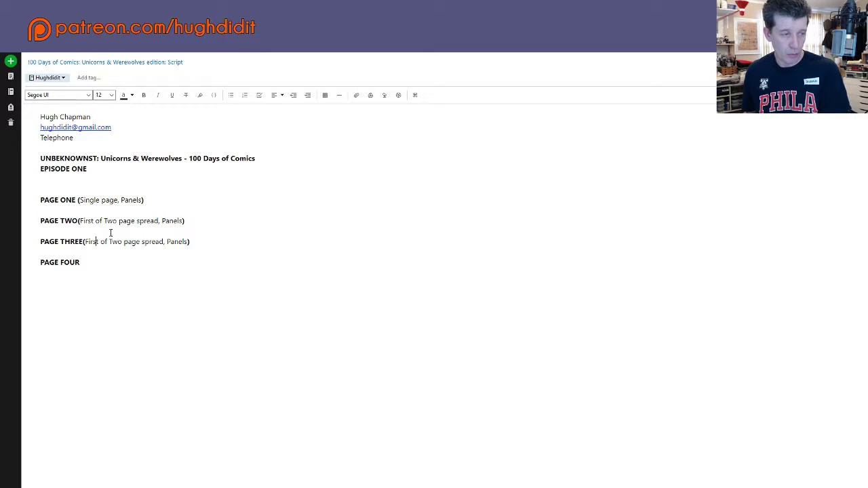
key(shift+Left)
key(shift+Left)
key(shift+Left)
key(shift+Left)
key(shift+Left)
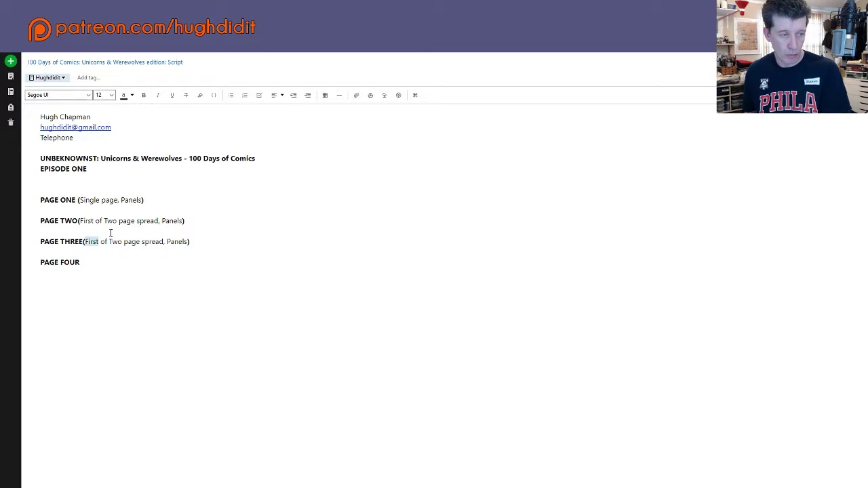
text(Second)
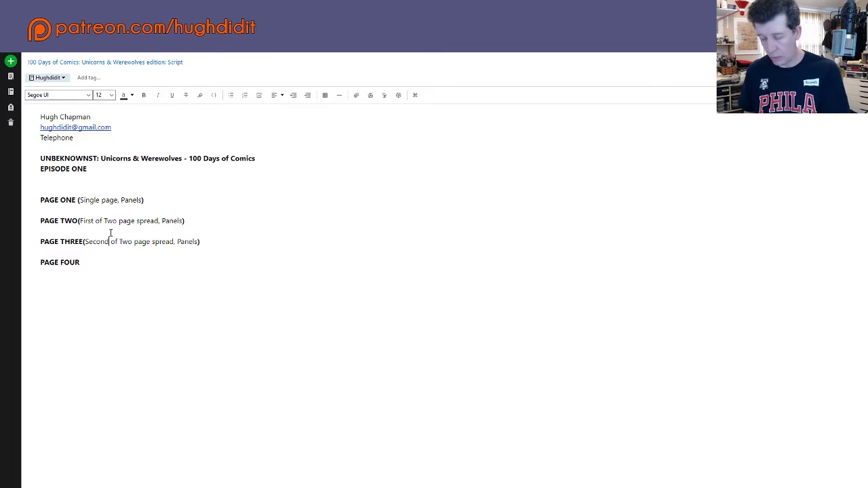
Step: Paste '(Single page, Panels)' after PAGE FOUR, undoing an accidental paste on PAGE ONE
key(ctrl+b)
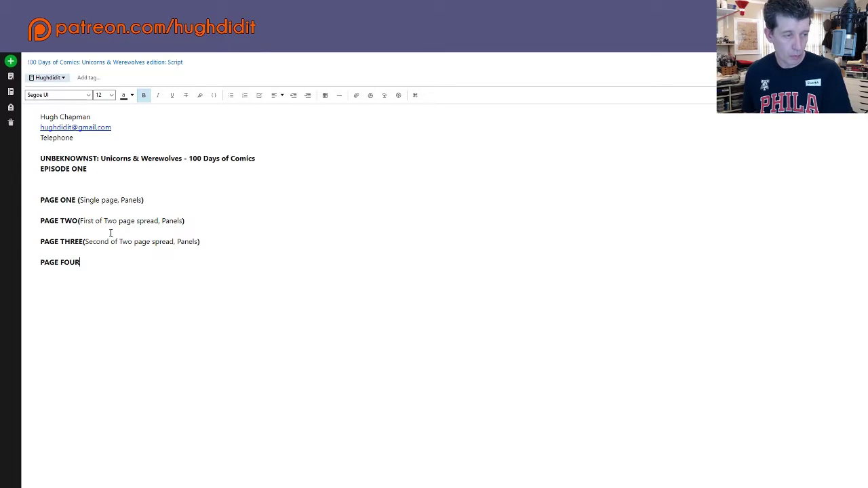
key(Up)
key(Up)
key(Up)
key(Up)
key(Up)
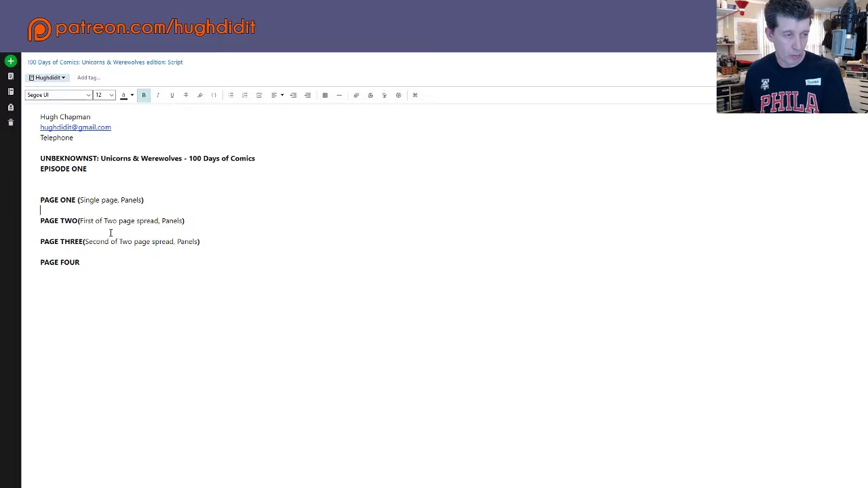
key(ctrl+Left)
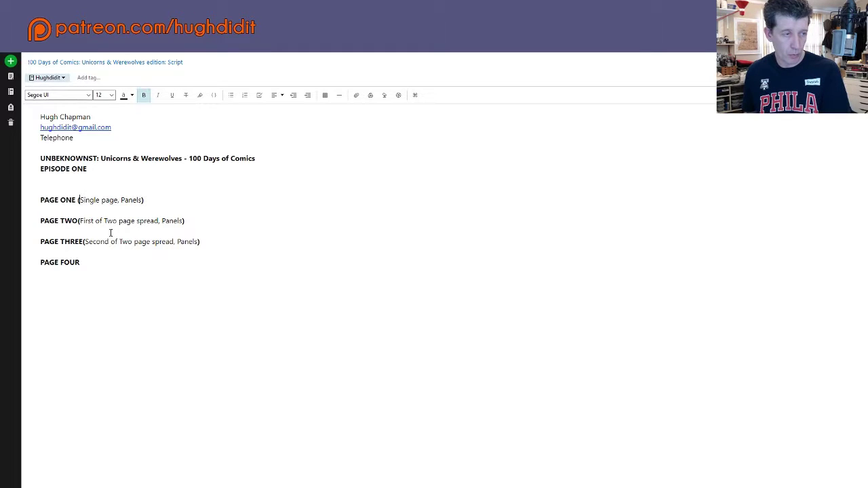
key(ctrl+Left)
key(ctrl+shift+Right)
key(ctrl+shift+Right)
key(ctrl+shift+Right)
key(ctrl+shift+Right)
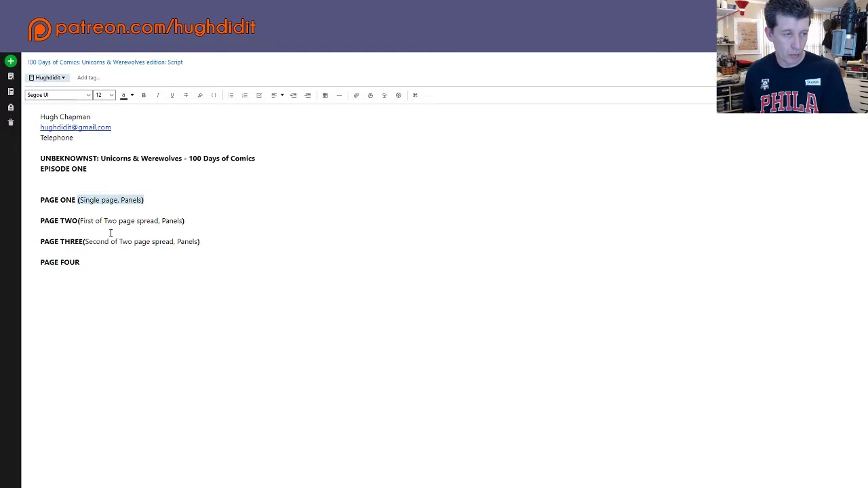
key(ctrl+v)
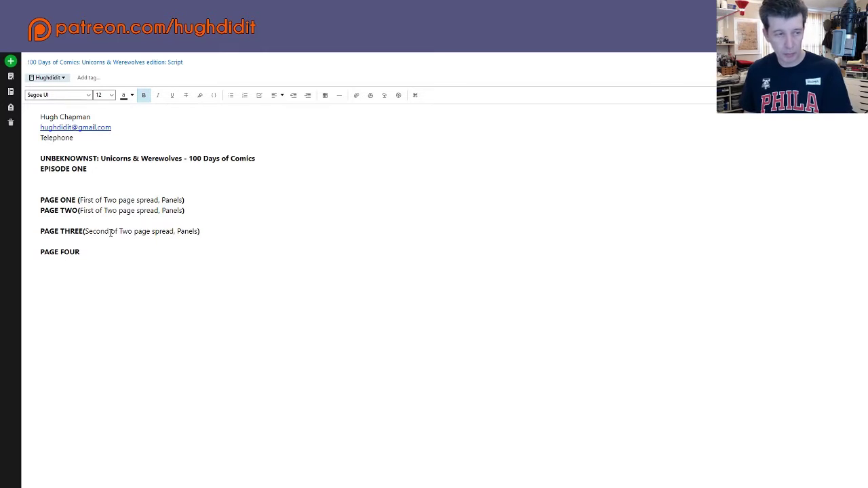
key(ctrl+z)
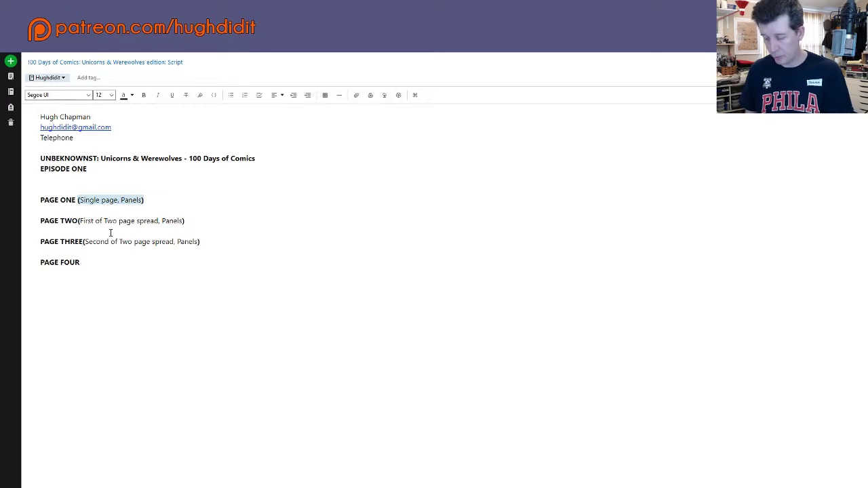
click(110, 233)
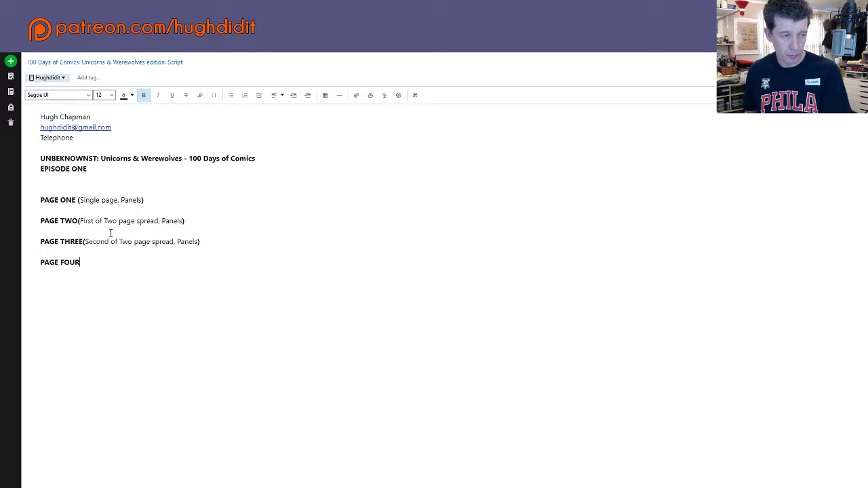
text((Single page, Panels))
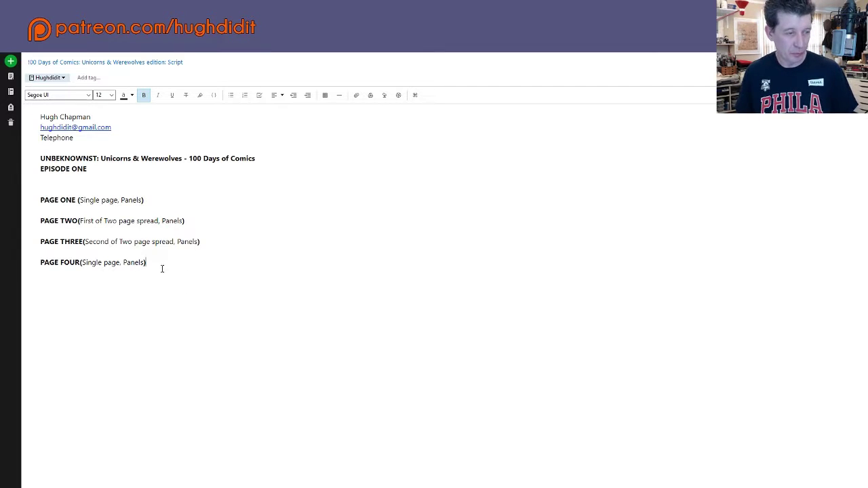
click(156, 200)
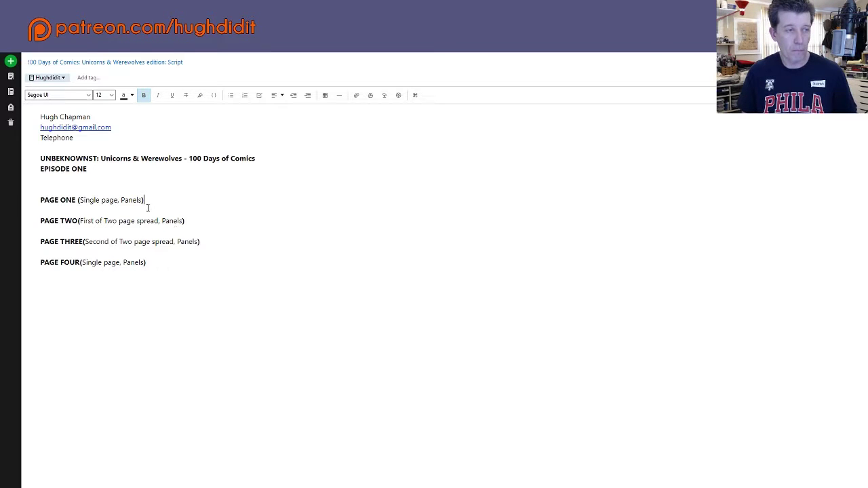
Step: Add a bold 'Panel 1.' heading two lines below PAGE ONE, then turn bold off
key(Return)
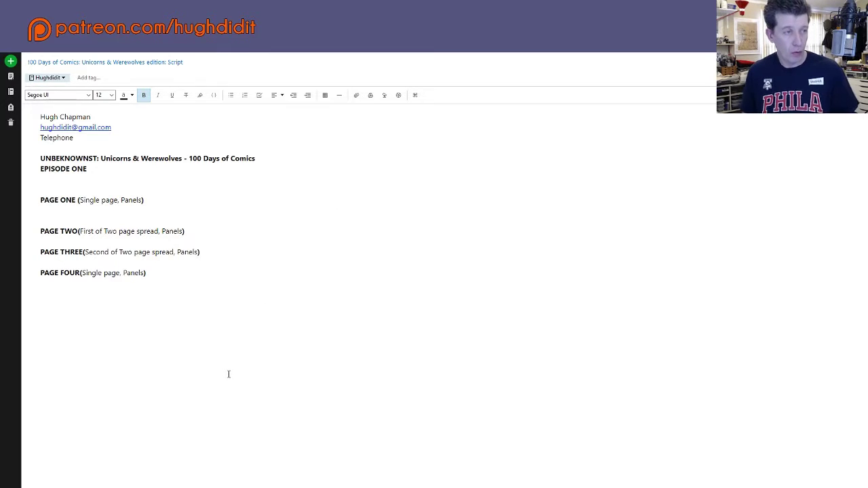
key(Return)
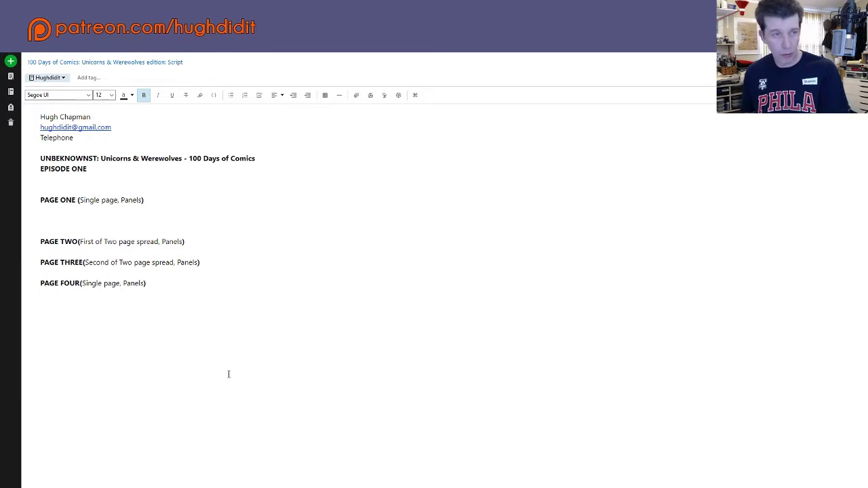
click(143, 95)
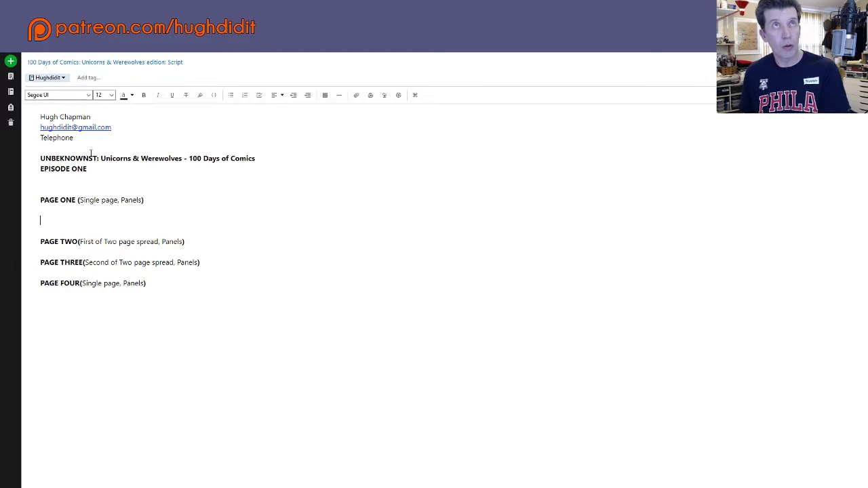
key(ctrl+b)
text(P)
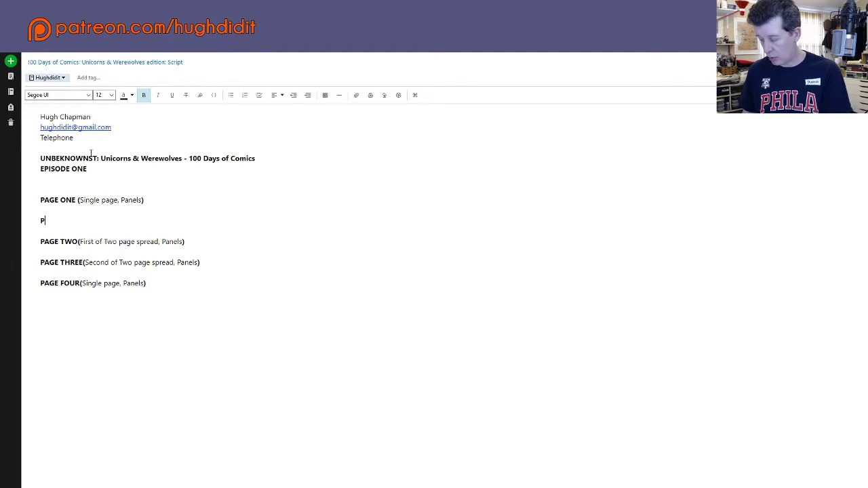
text(anel 1)
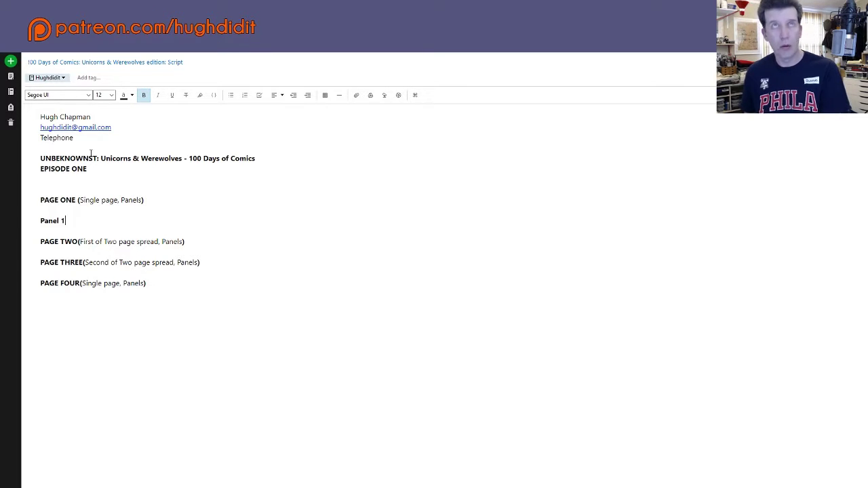
text(.)
key(Return)
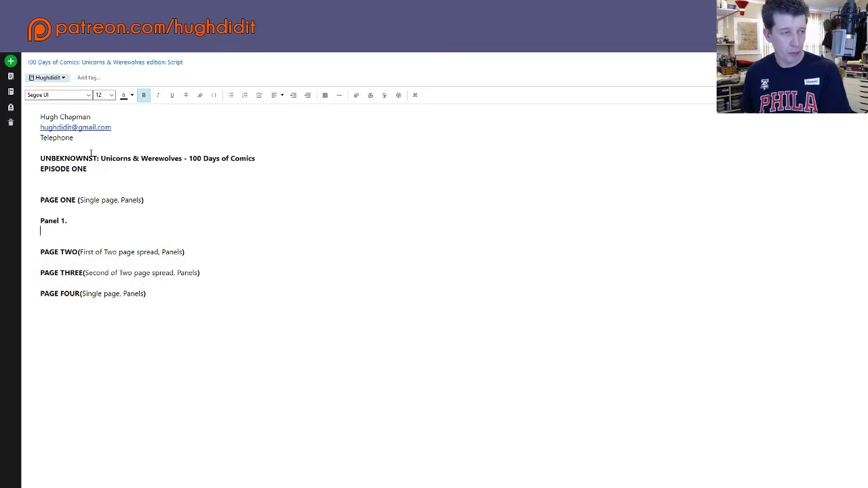
key(ctrl+b)
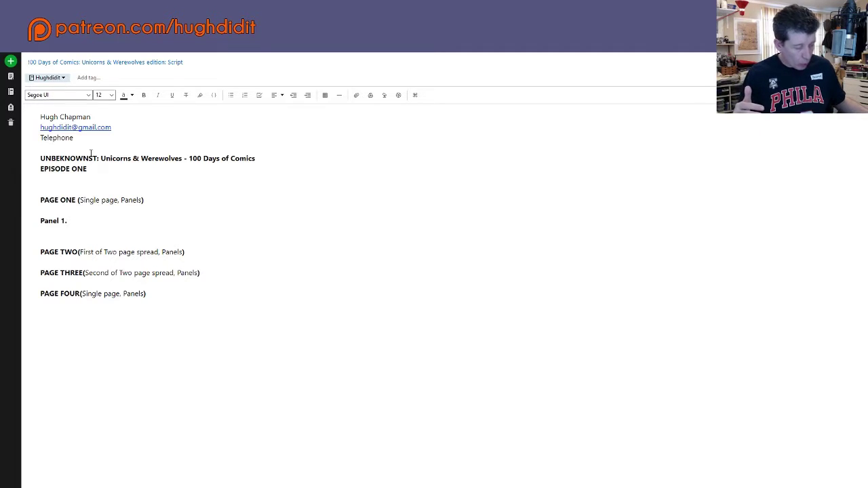
Step: Type the plain word 'Establishing' on the line below 'Panel 1.'
text(E)
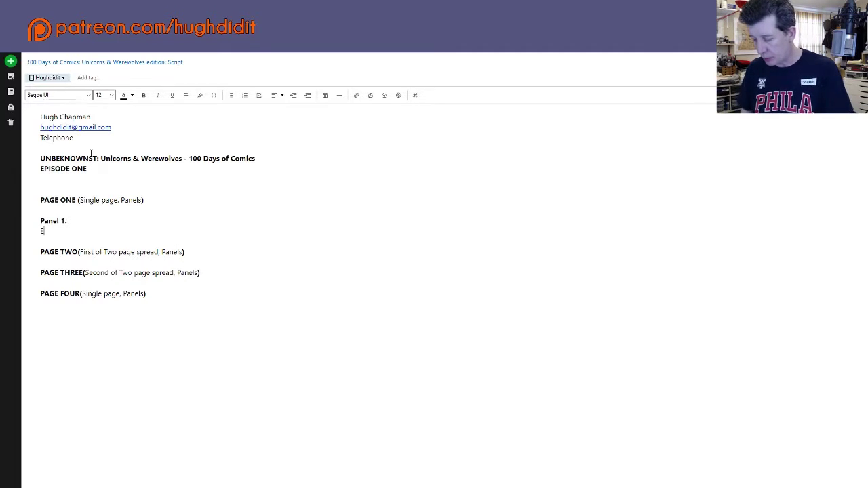
text(stablishing)
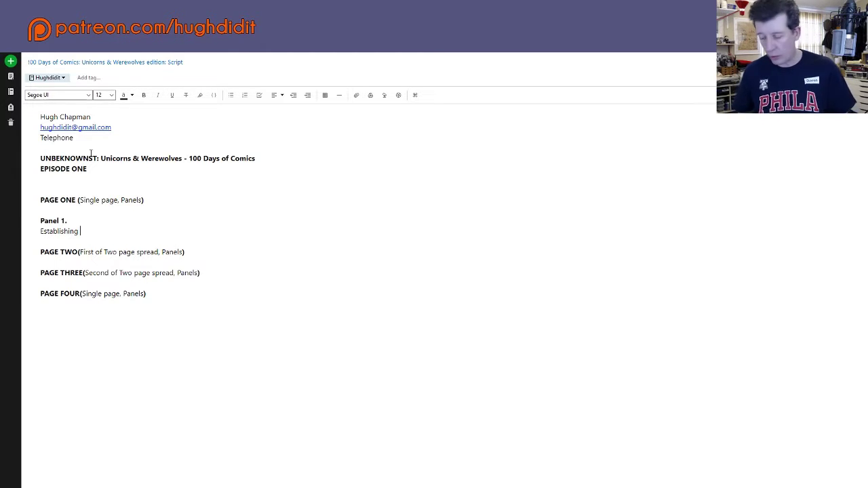
Step: Continue with 'shot. In a bar. A bunch of people enter in funny animal costumes. It's FURRY Nigh'
text(shot)
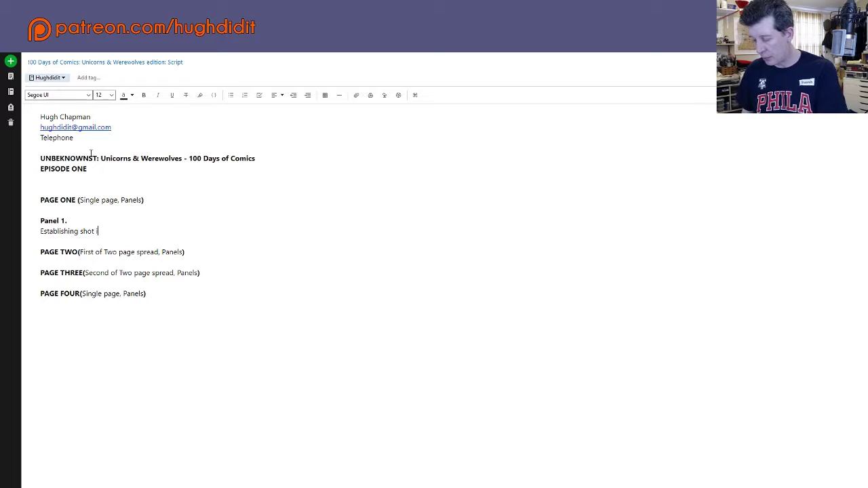
text(. )
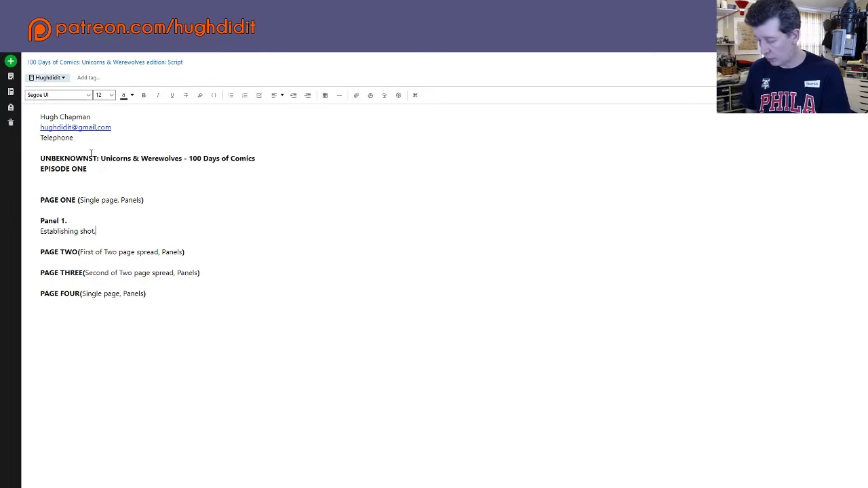
text(In a bar)
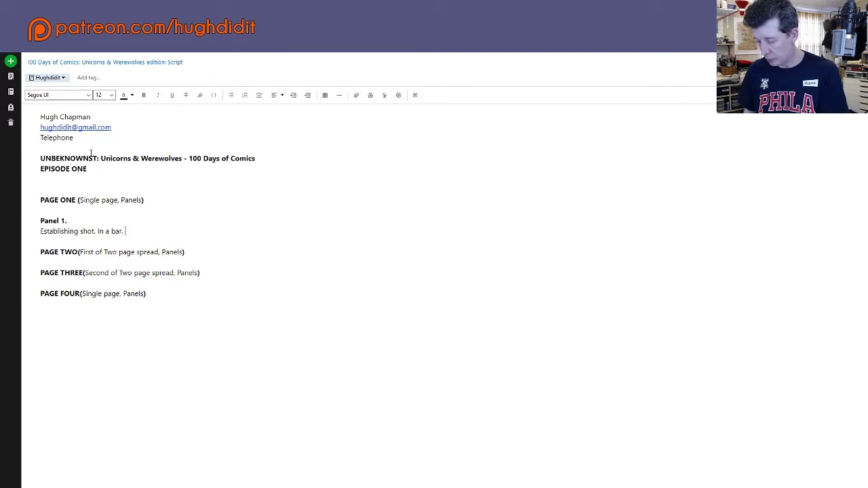
text(A bunc)
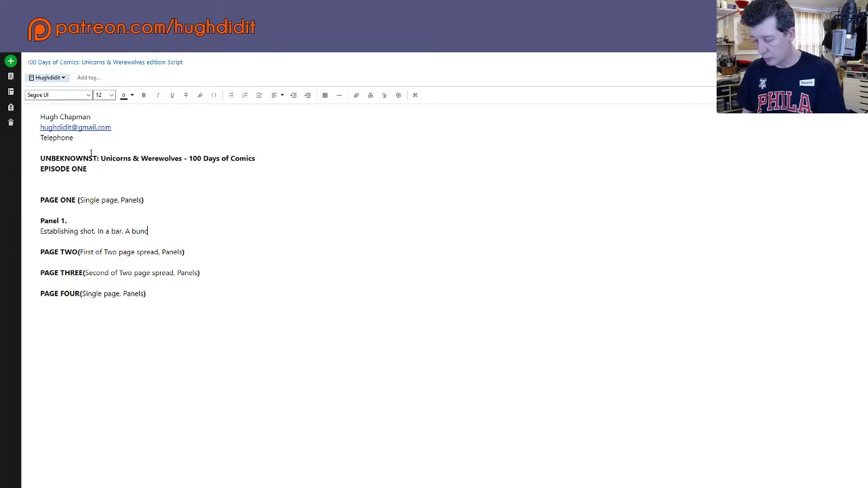
text(h of pe)
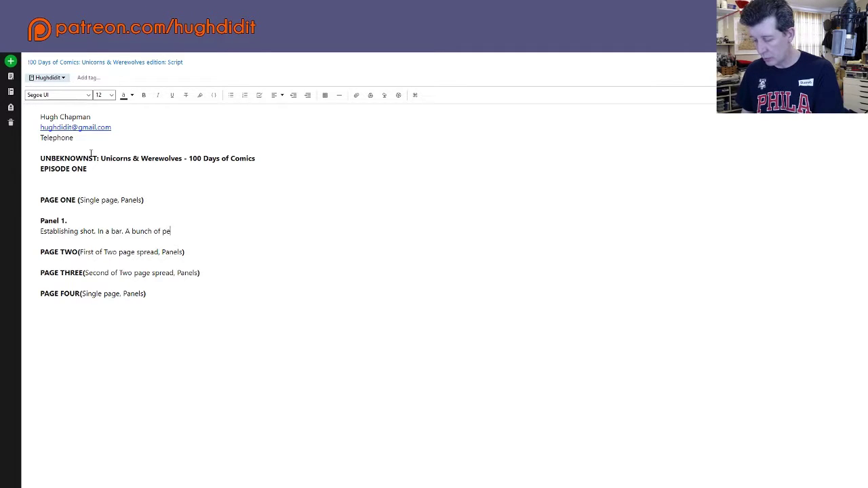
text(ople ente)
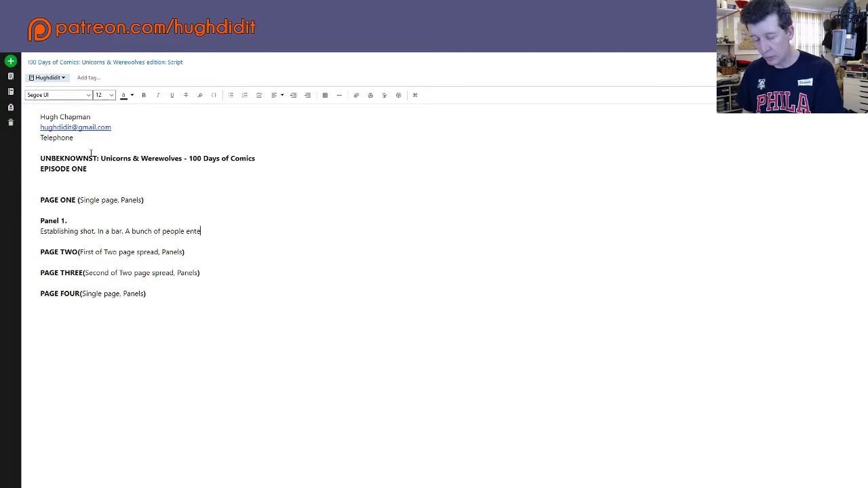
text(r in )
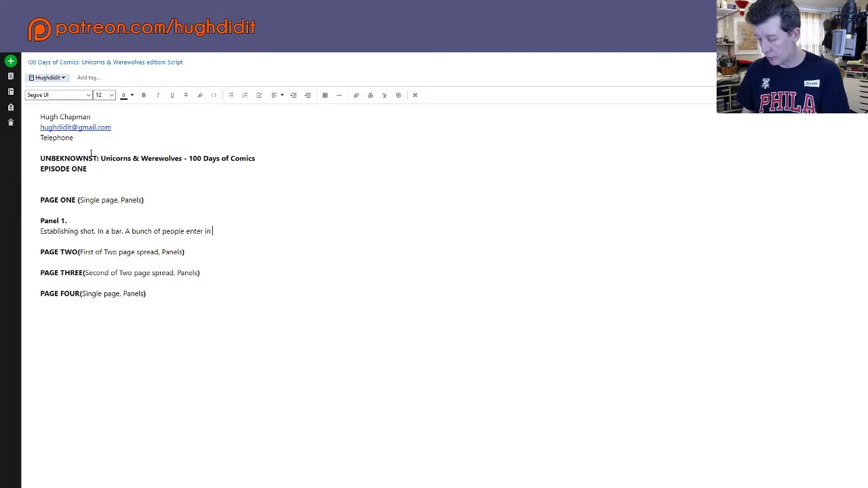
text(funny )
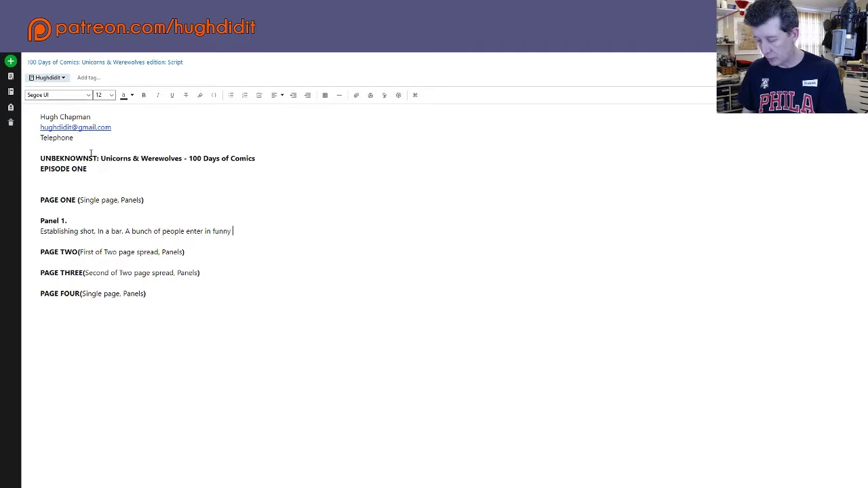
text(anima)
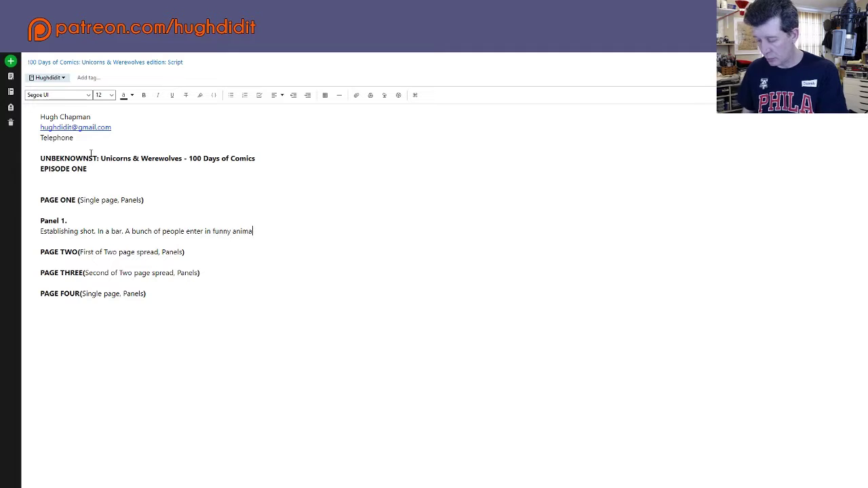
text(l co)
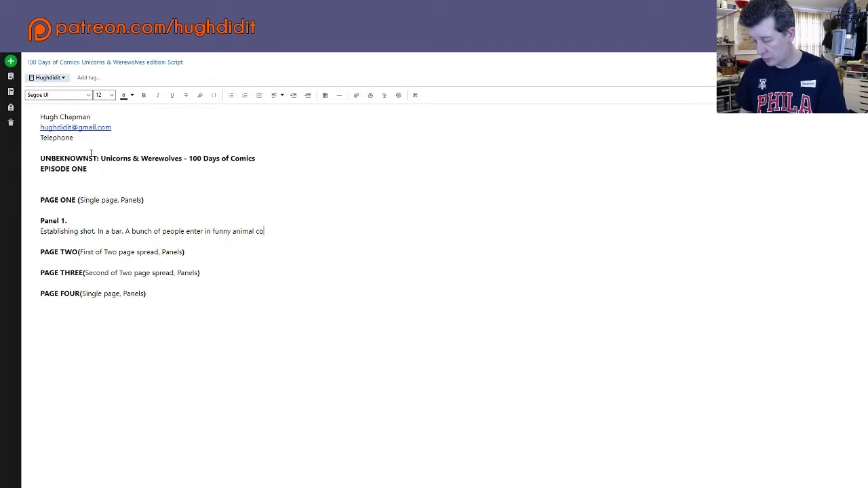
text(stumes)
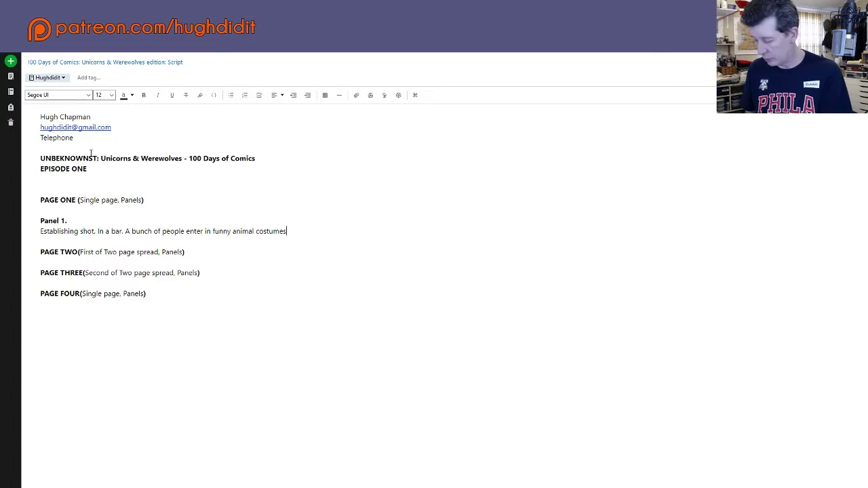
text(. It's )
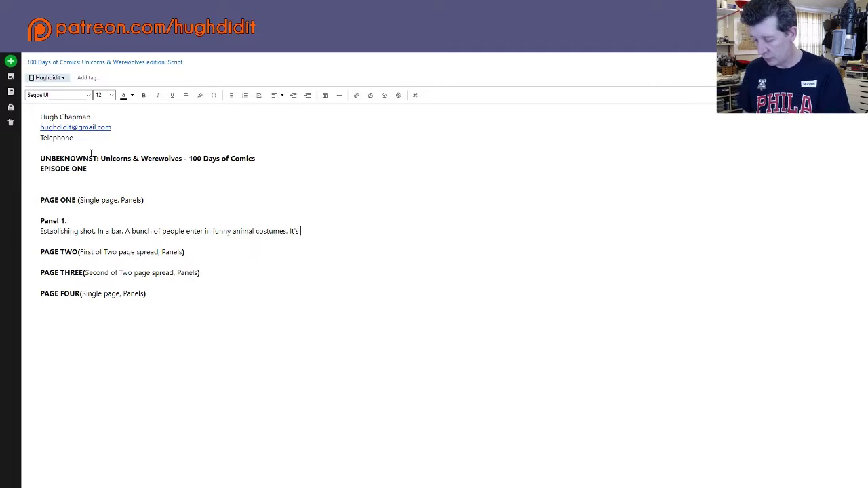
text(FURR)
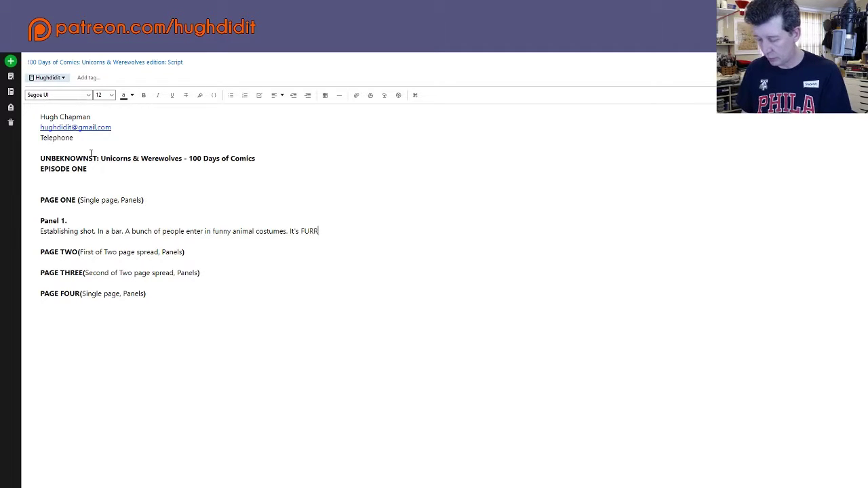
text(Y Nigh)
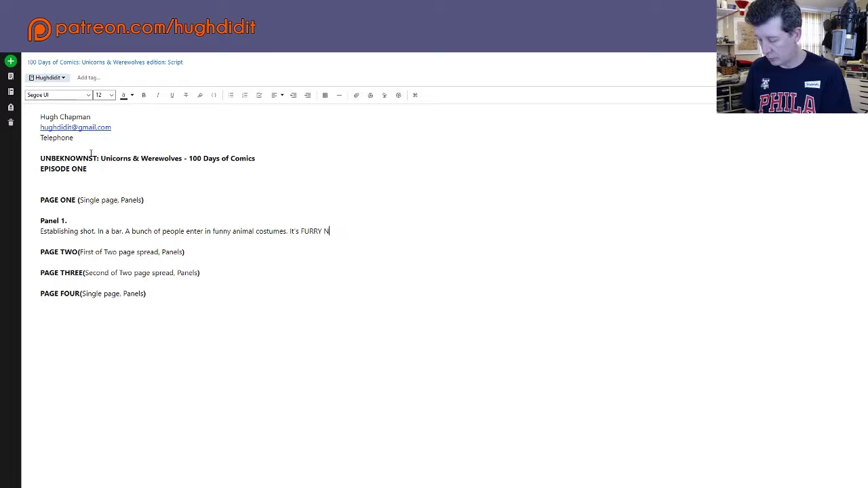
Step: Correct the text to "FURRY NIGHT" in capitals and wrap it in quotes
key(BackSpace)
key(BackSpace)
key(BackSpace)
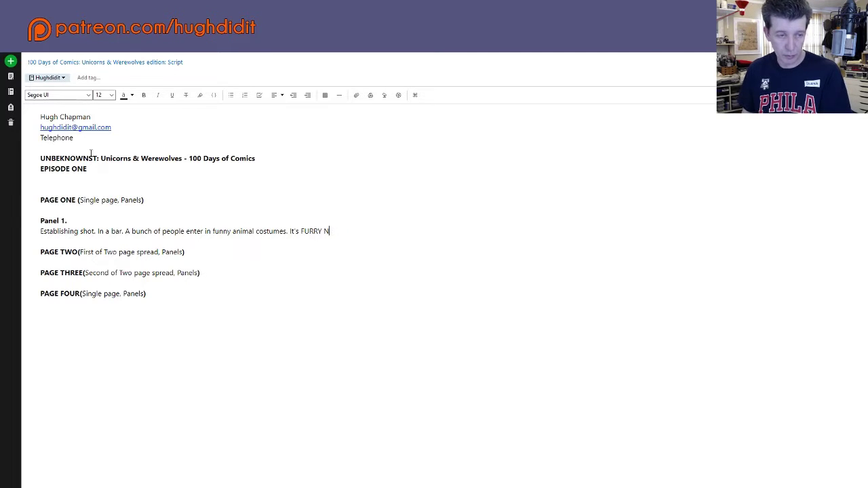
text(IGHT)
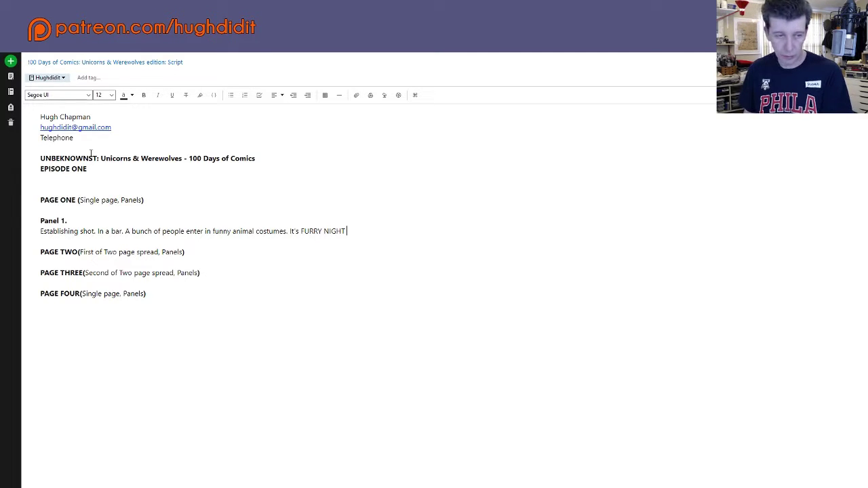
text(")
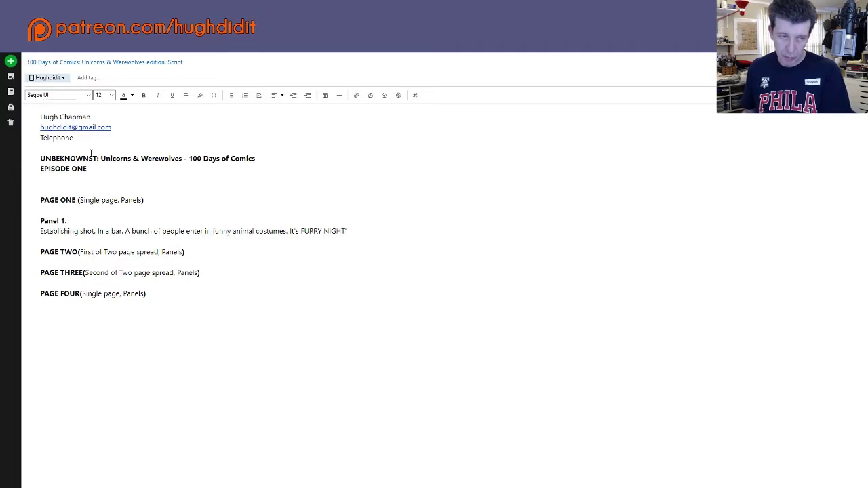
text(")
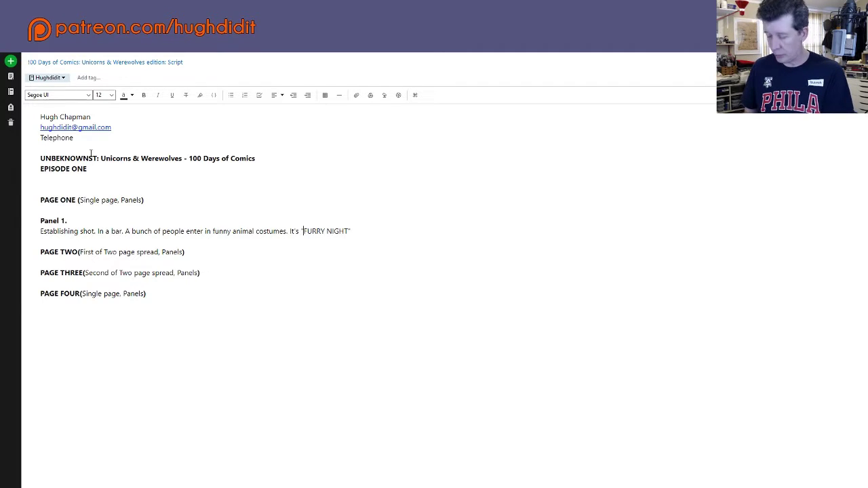
key(Right)
key(Right)
key(Right)
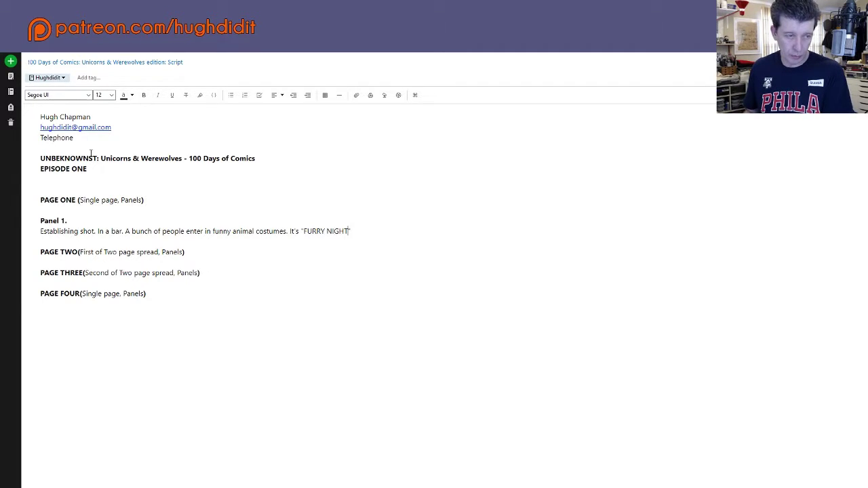
key(Right)
key(Right)
key(Right)
Step: Delete the 'A bunch of people… costumes' sentence and the extra space before It's
key(ctrl+Left)
key(ctrl+Left)
key(ctrl+Left)
key(ctrl+Left)
key(ctrl+Left)
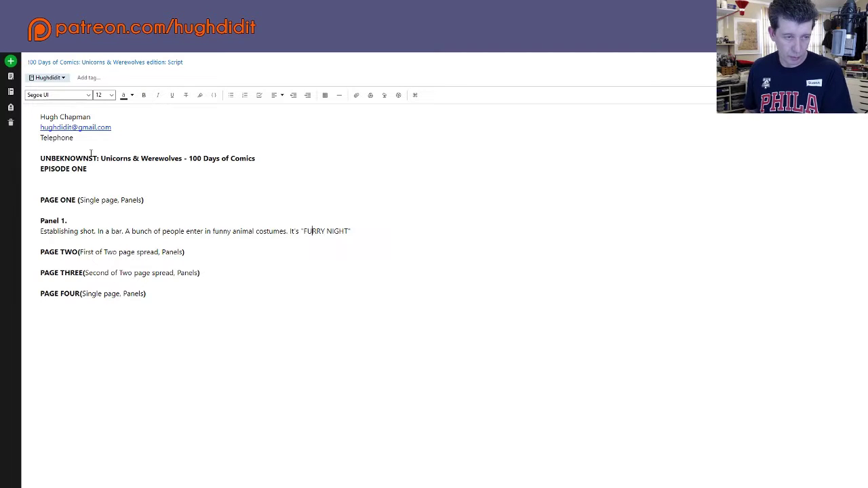
key(ctrl+shift+Left)
key(ctrl+shift+Left)
key(ctrl+shift+Left)
key(ctrl+shift+Left)
key(ctrl+shift+Left)
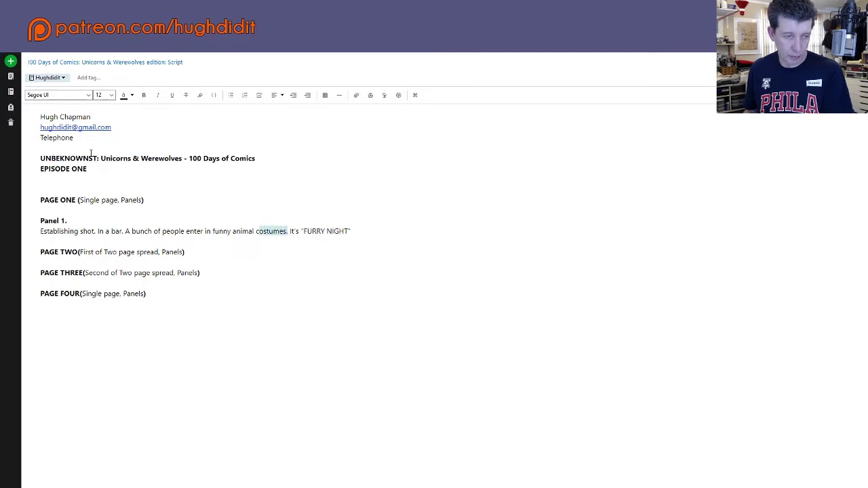
key(ctrl+shift+Left)
key(ctrl+shift+Left)
key(ctrl+shift+Left)
key(ctrl+shift+Left)
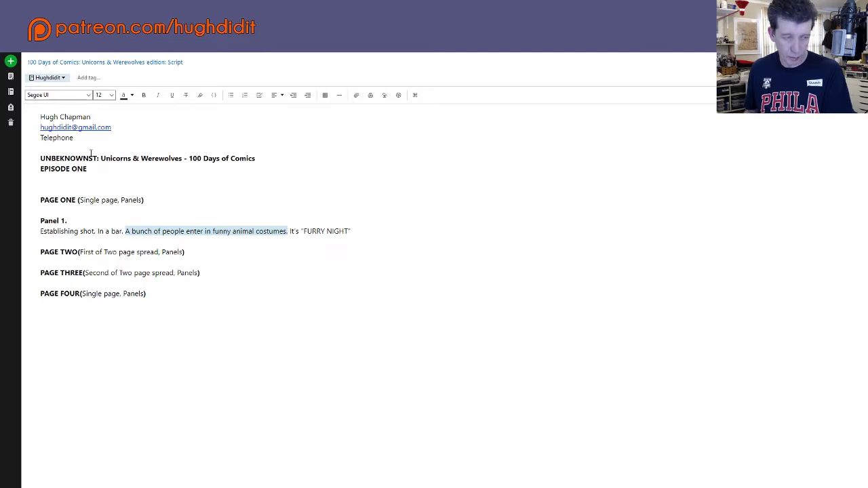
text((Single page, Panels))
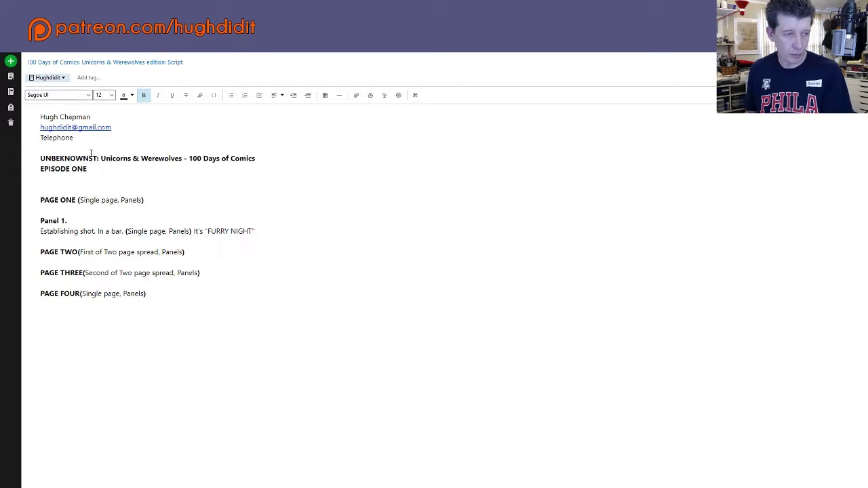
key(ctrl+z)
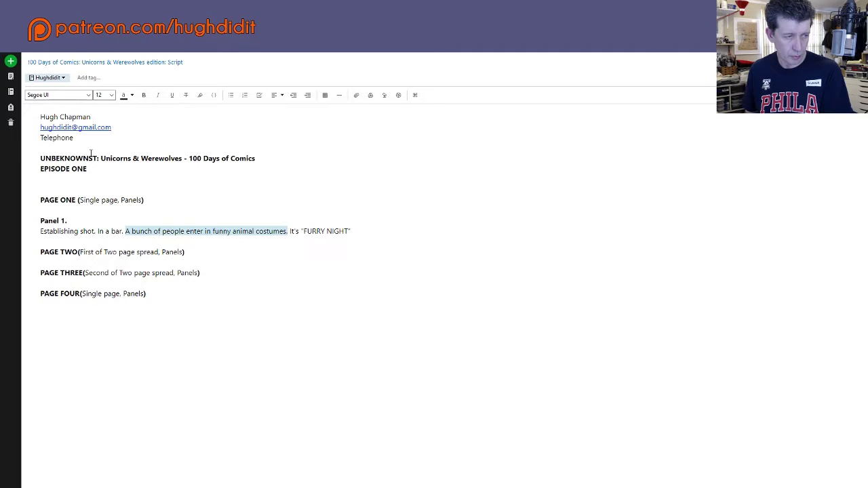
key(BackSpace)
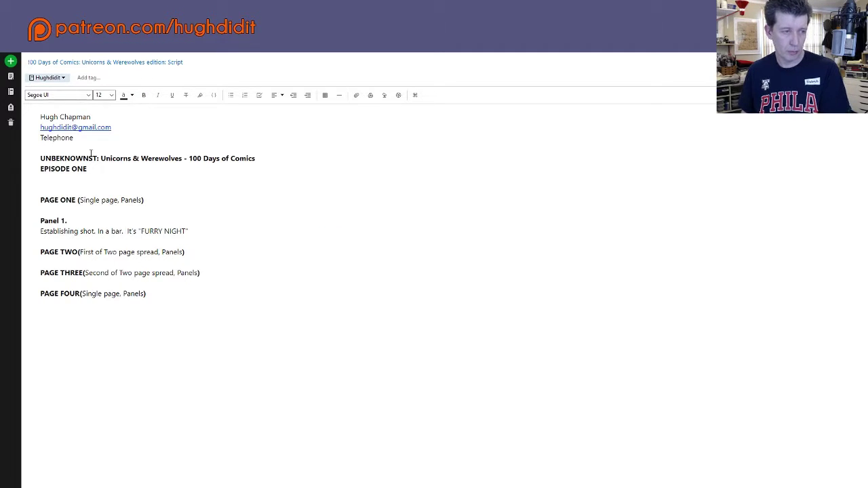
key(BackSpace)
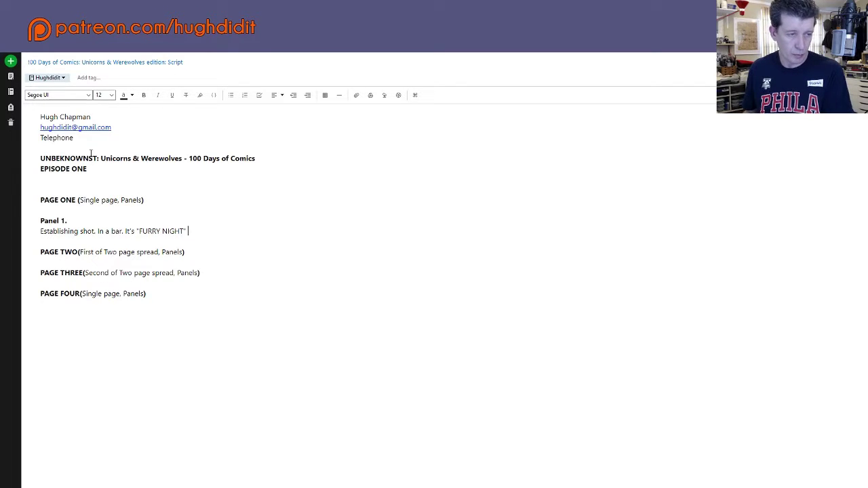
Step: Add 'at the local bar as the signs attest.' and begin the next sentence 'A man with a U'
text(at the )
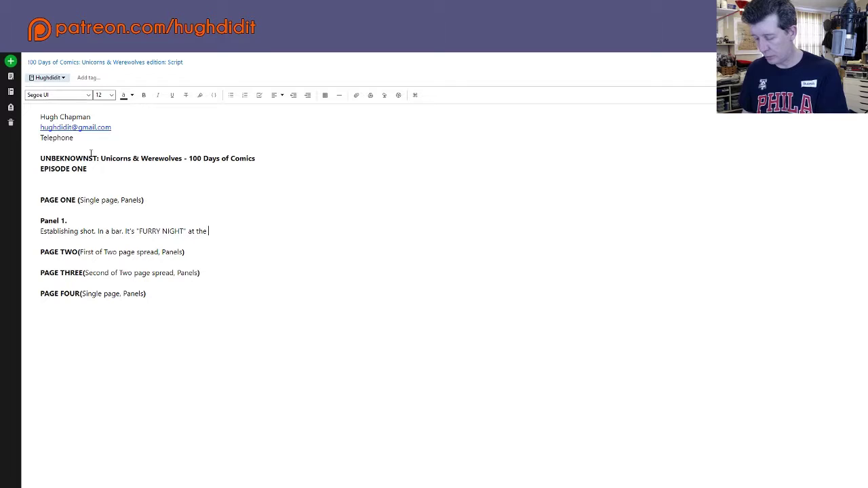
text(local bar)
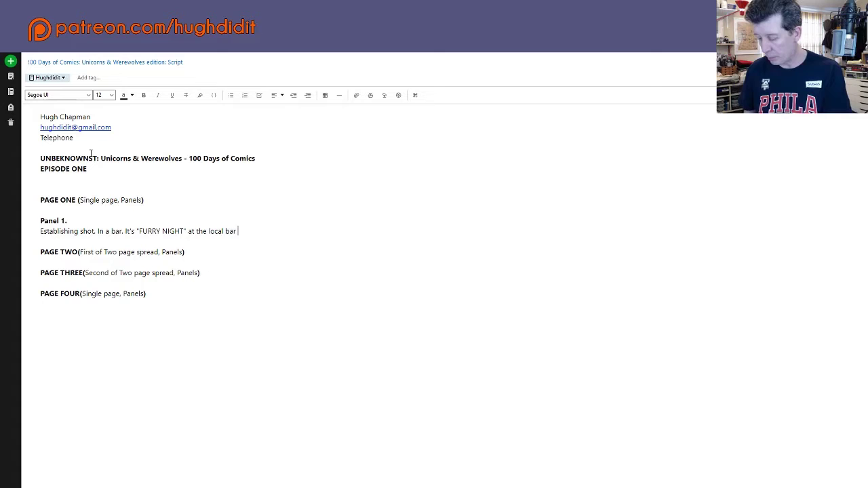
text(. )
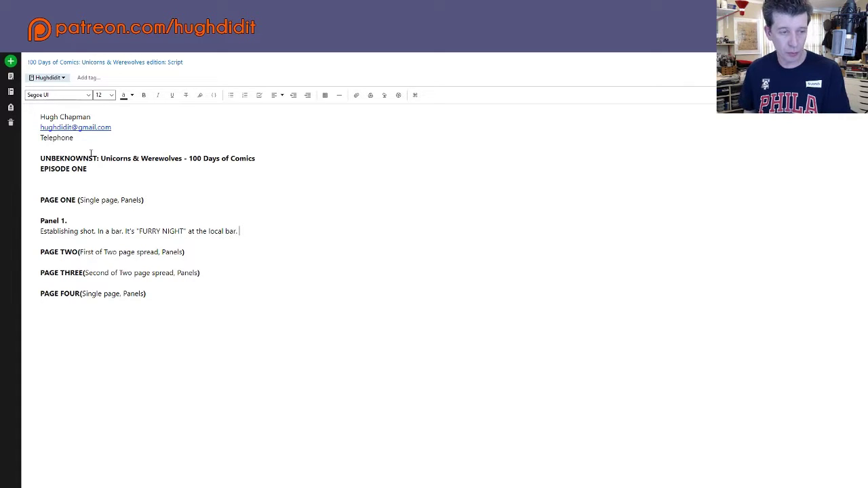
key(BackSpace)
key(BackSpace)
text( as )
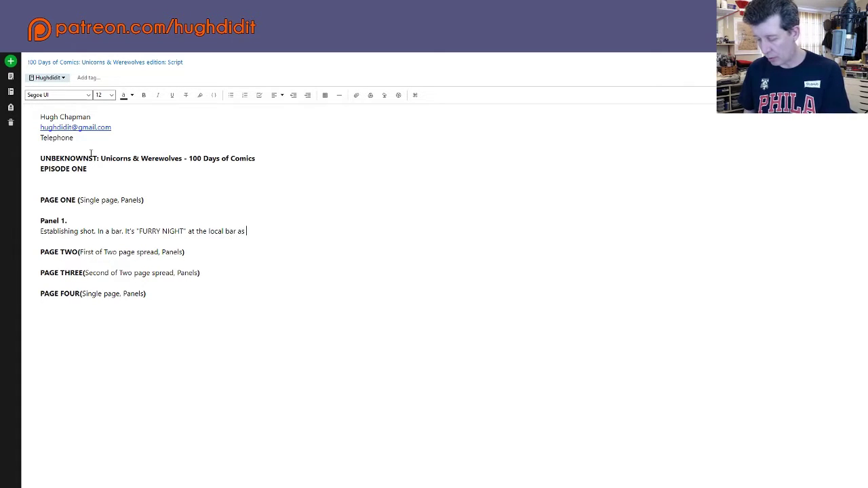
text(the sign)
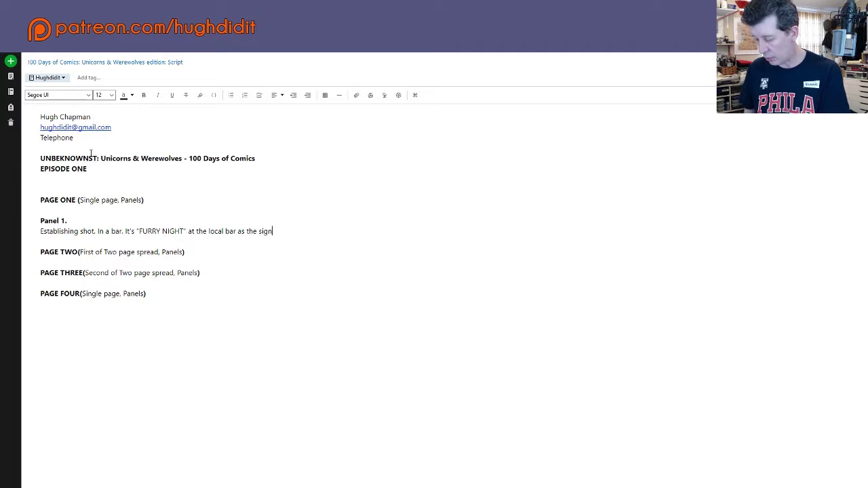
text(s atte)
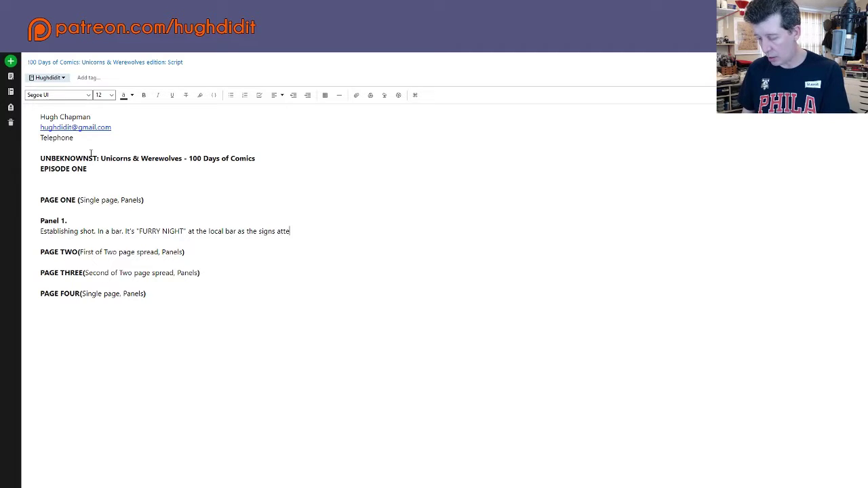
text(st.)
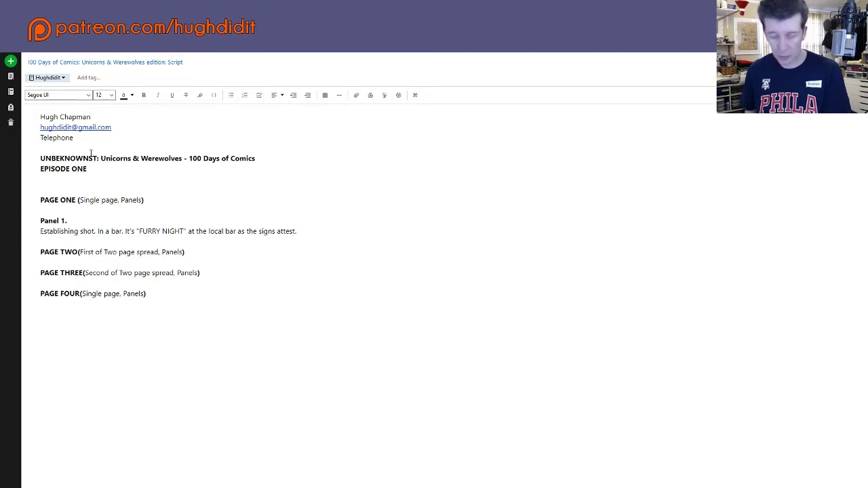
text(A)
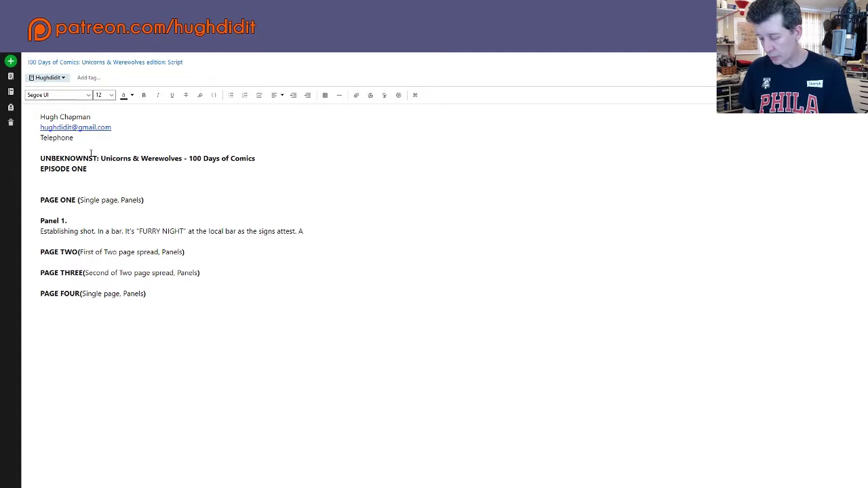
text( man with)
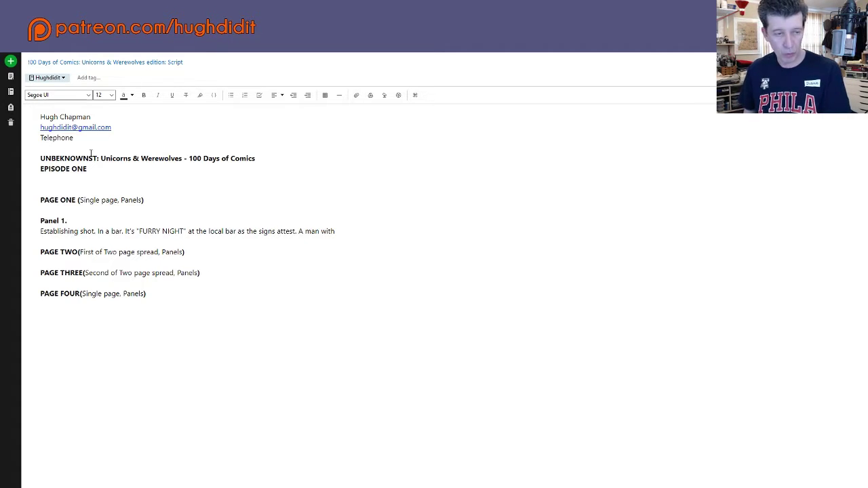
text( a U)
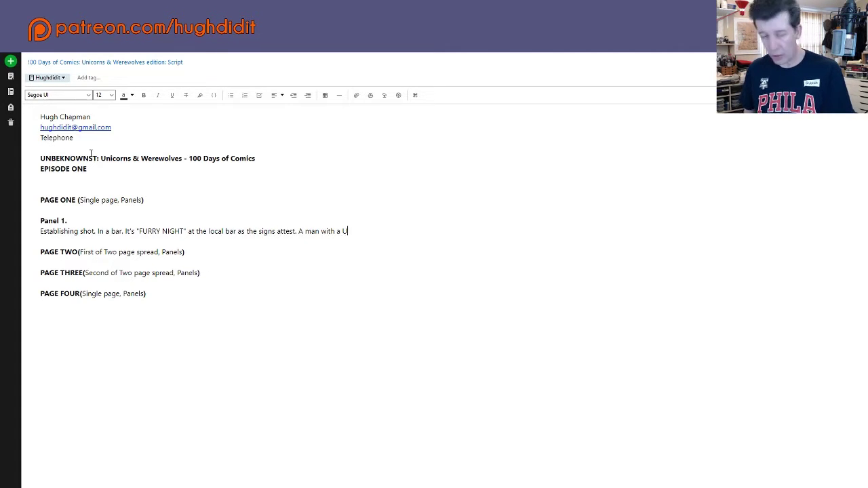
Step: Finish the sentence 'A man with a unicorn head costume (head only) is sitting next to a woman at the bar.'
key(BackSpace)
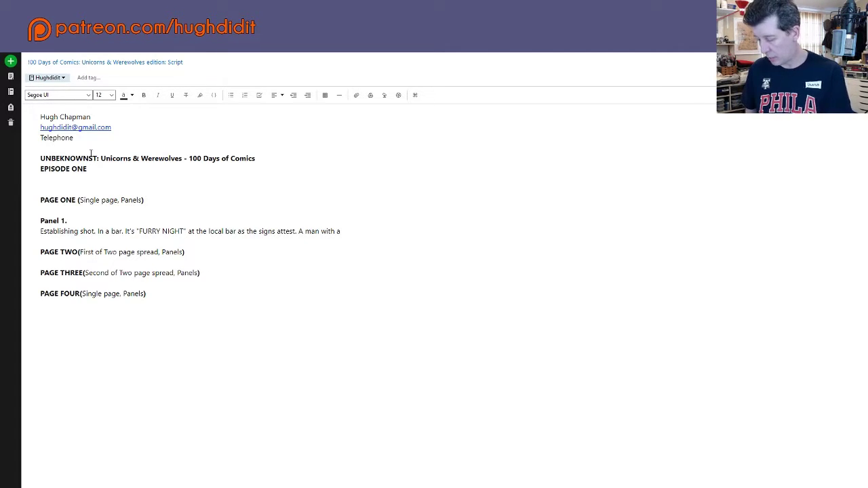
text(uni)
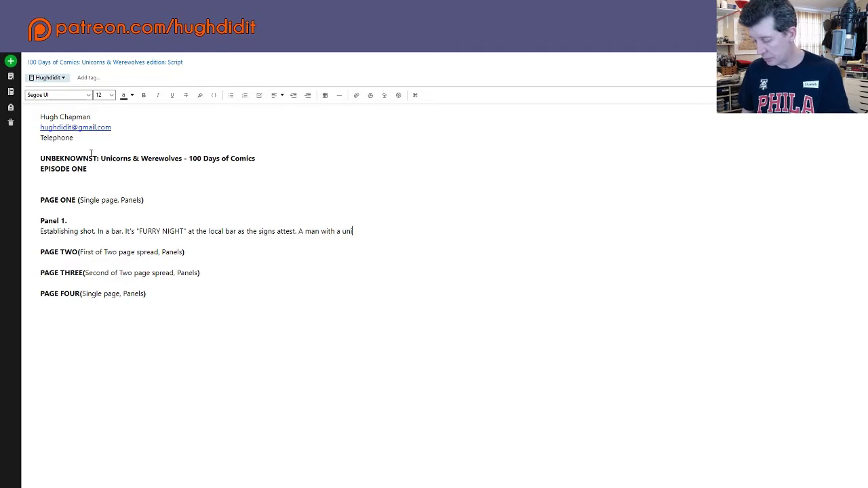
text(corn h)
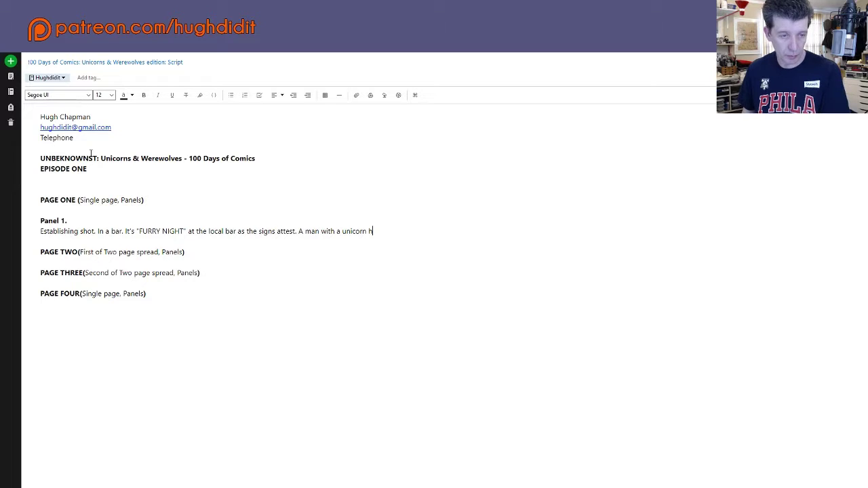
text(eEAD O)
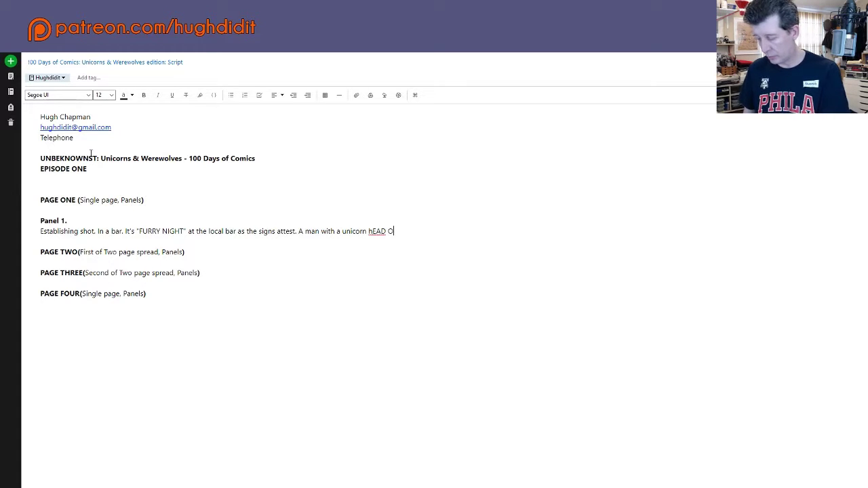
text(NLY)
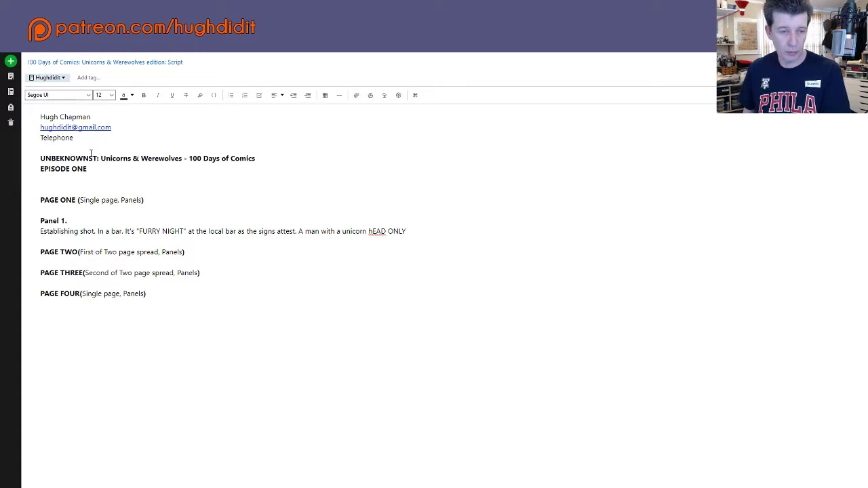
key(BackSpace)
key(BackSpace)
key(BackSpace)
key(BackSpace)
key(BackSpace)
key(BackSpace)
key(BackSpace)
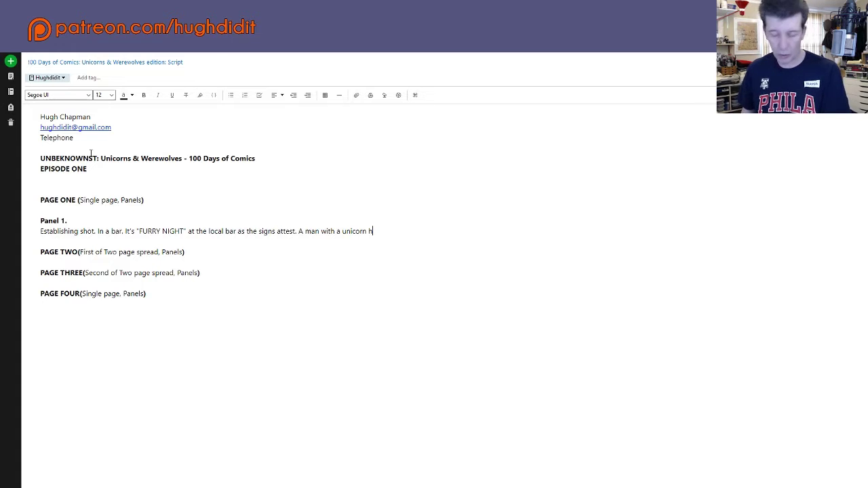
text(ead )
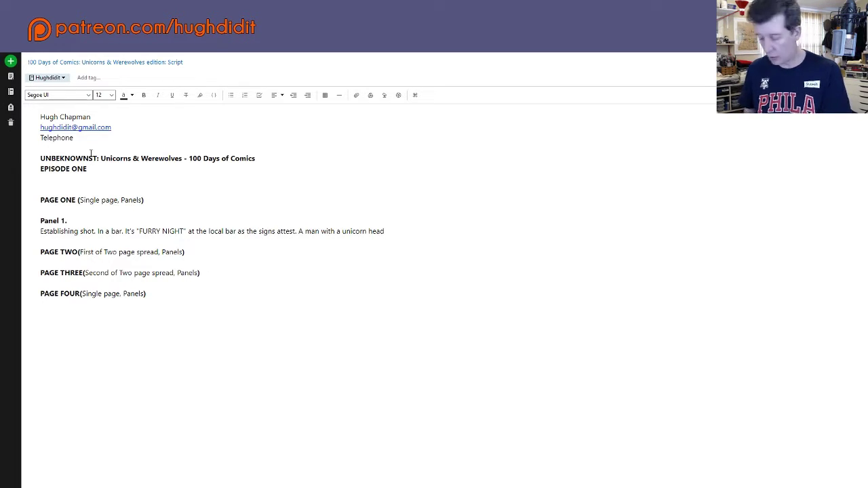
text(costum)
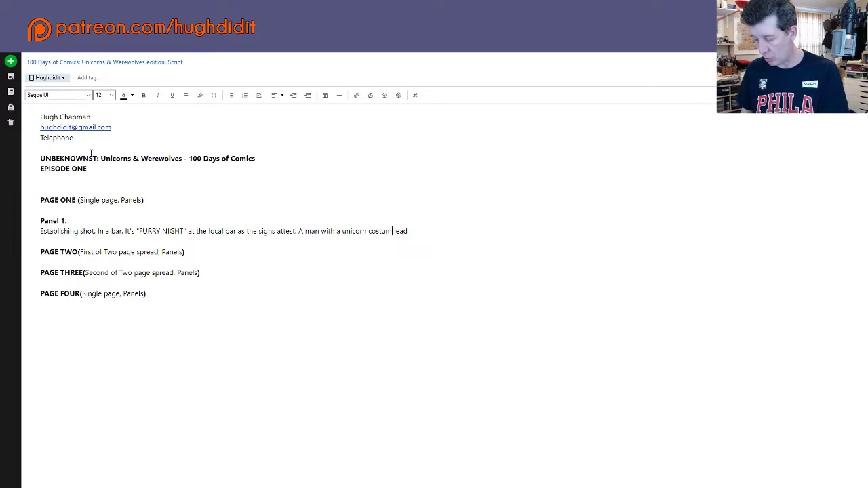
text(e ()
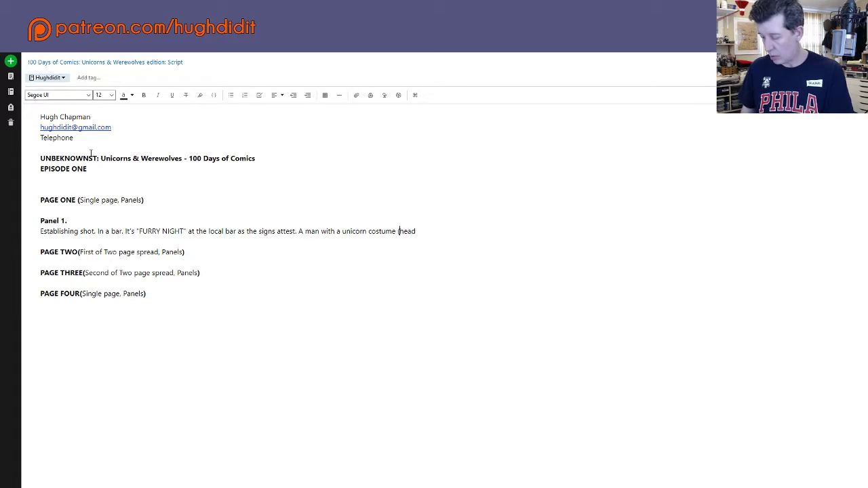
key(End)
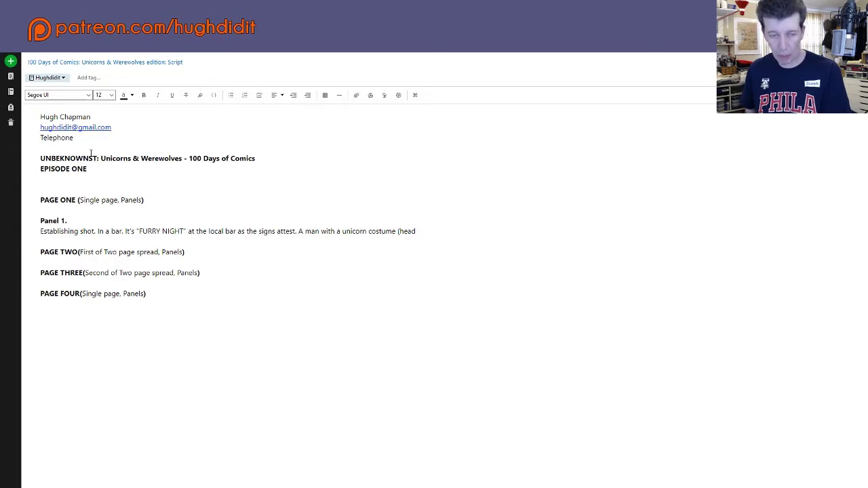
text(only )
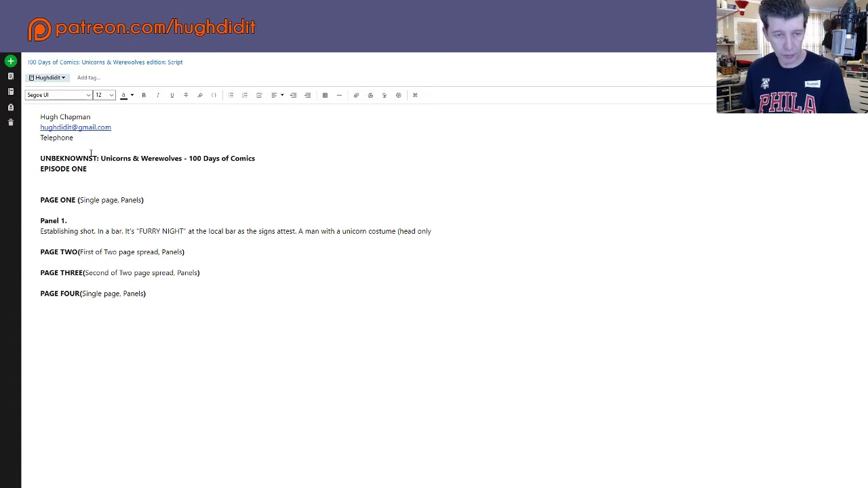
text())
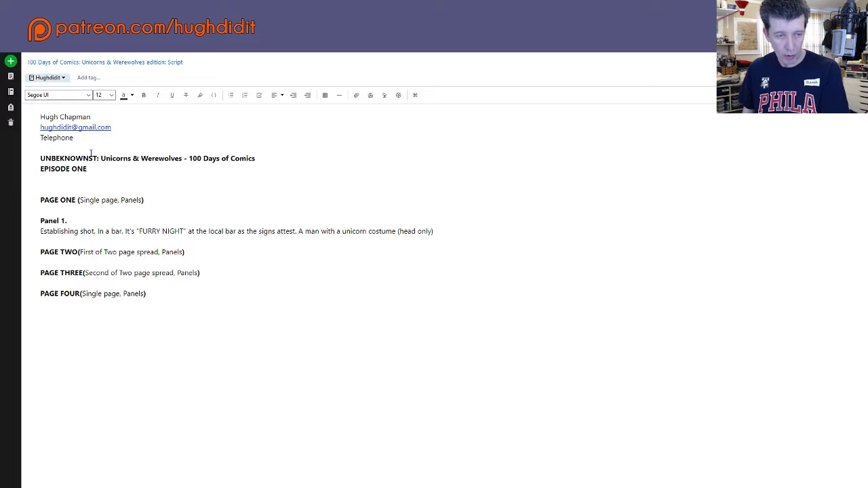
text( is s)
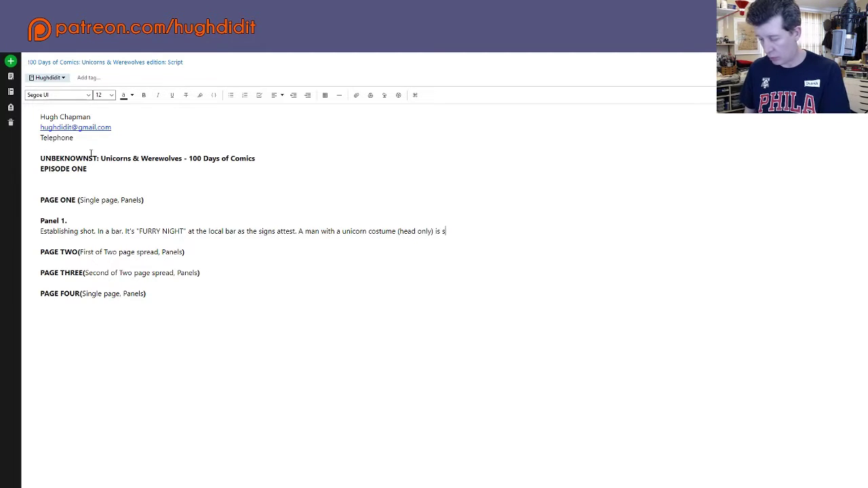
text(itting next )
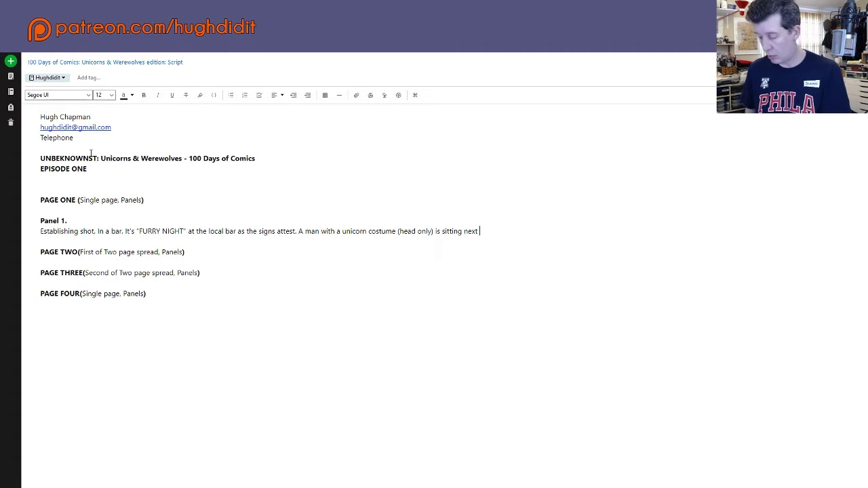
text(to a wom)
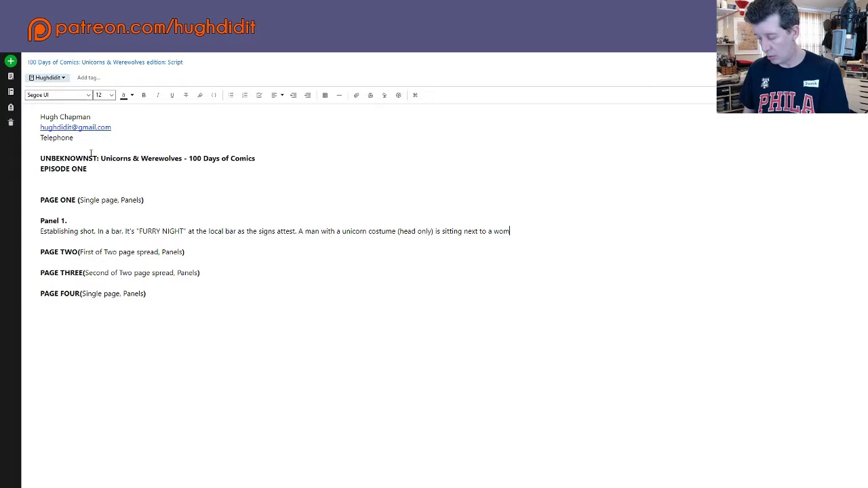
text(an)
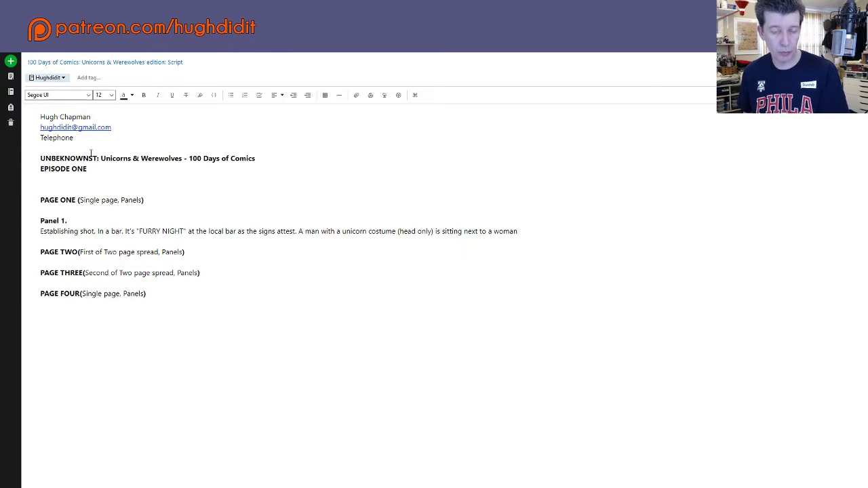
text( at the)
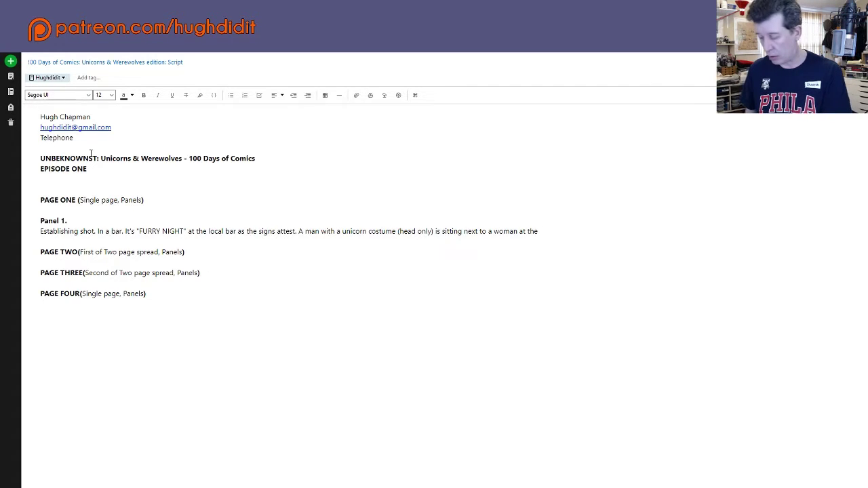
text( bar)
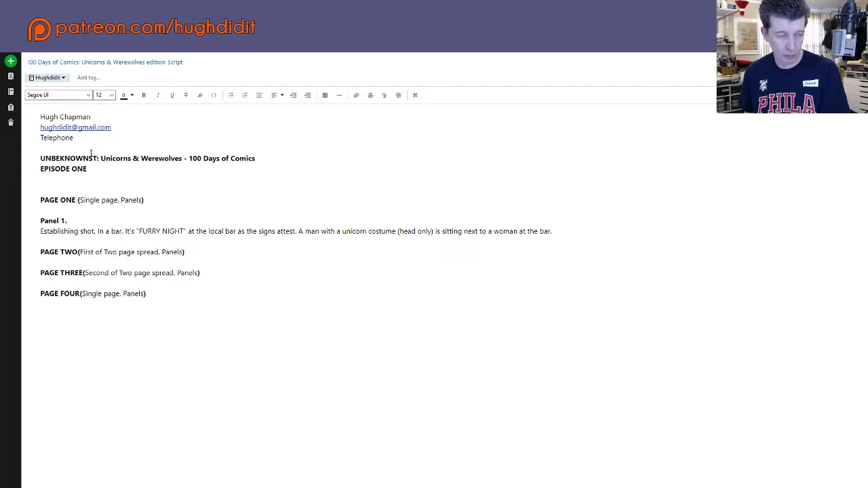
text(.)
key(Return)
key(Return)
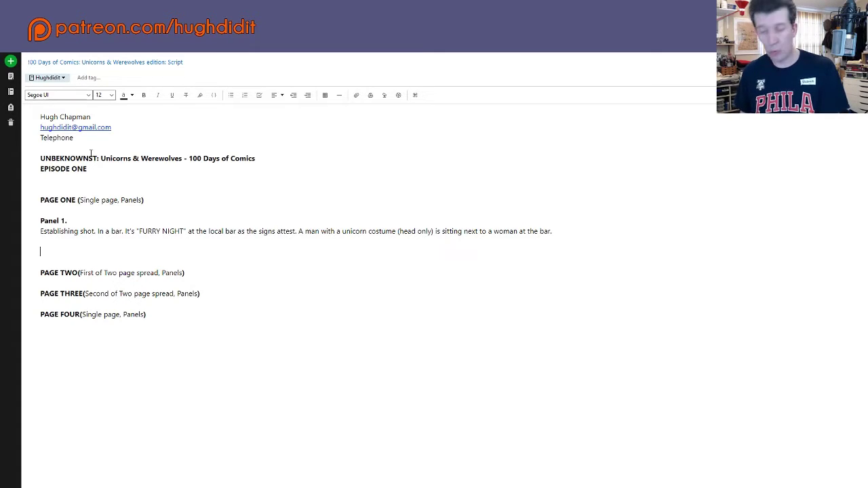
Step: Write the dialogue 'UNICORN: DO YOU COME HERE OFTEN?' under Panel 1, then add two blank lines
text(UNICORN)
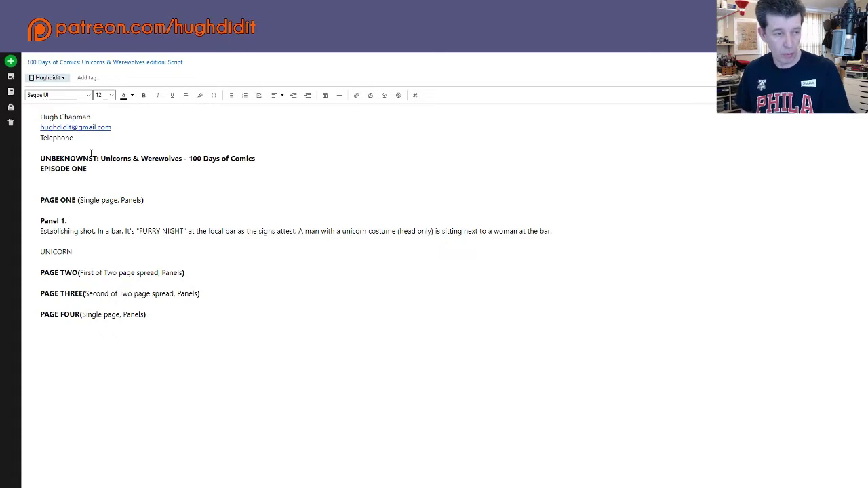
text(:)
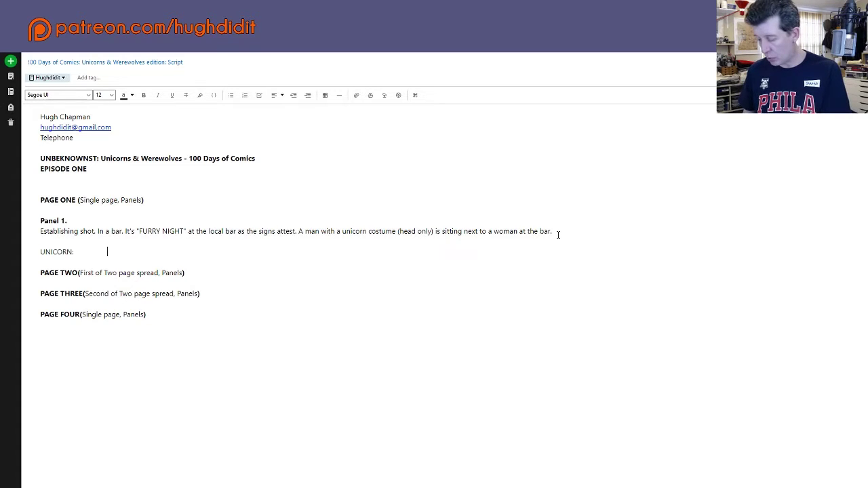
text(DO YOU CO)
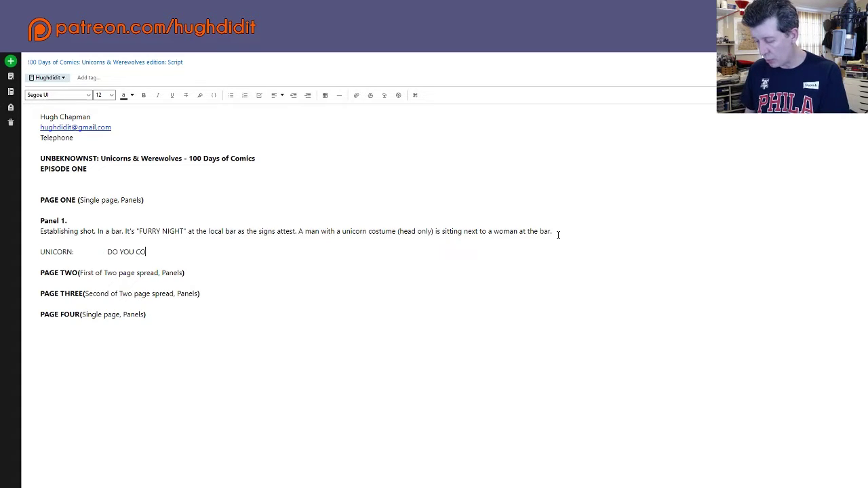
text(ME)
key(BackSpace)
key(BackSpace)
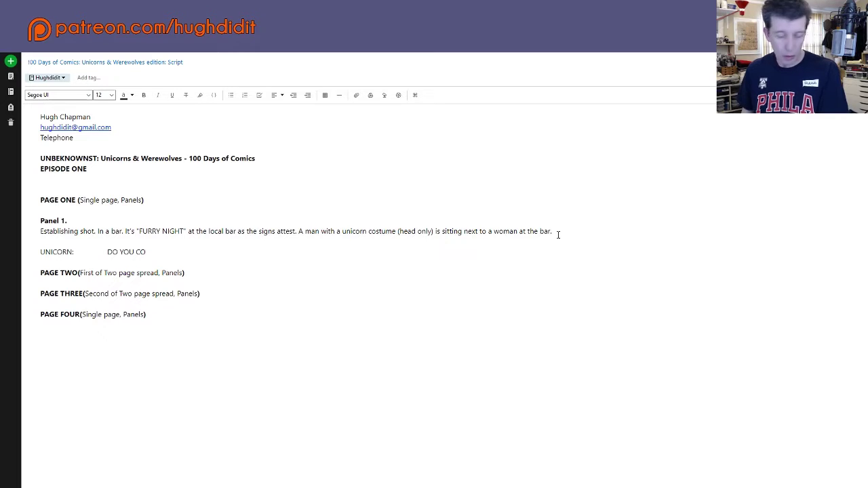
text(ME HERE )
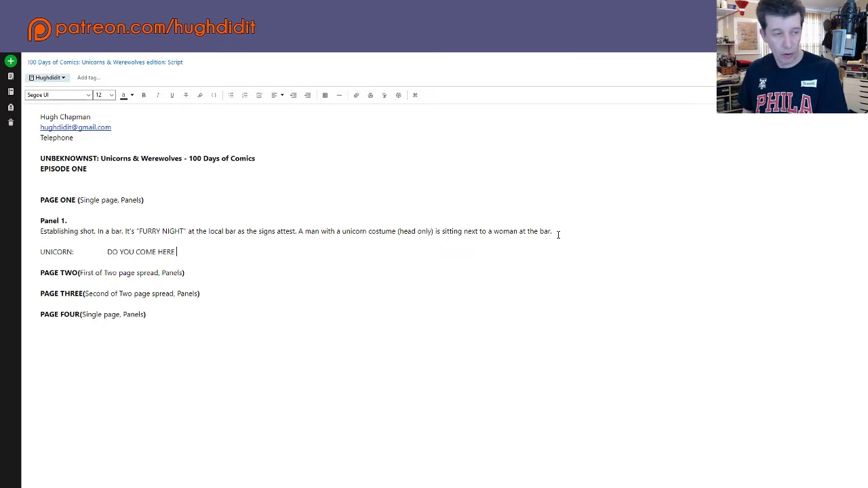
text(OFTEN)
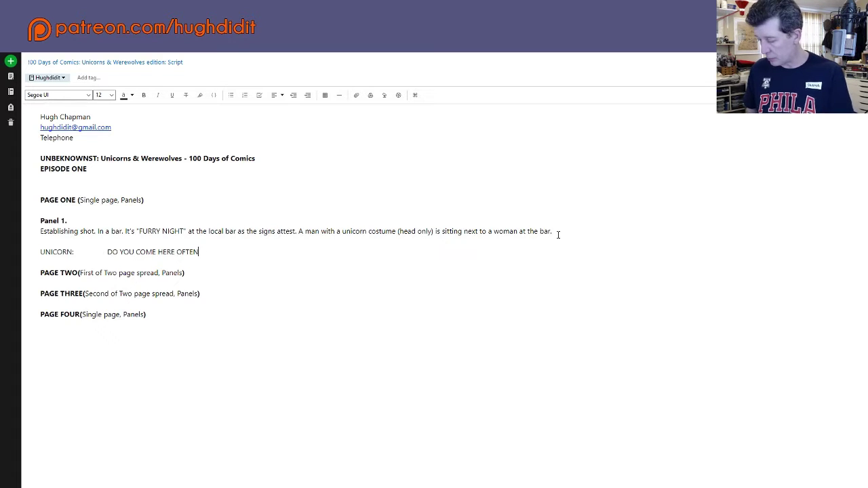
text(?)
key(Return)
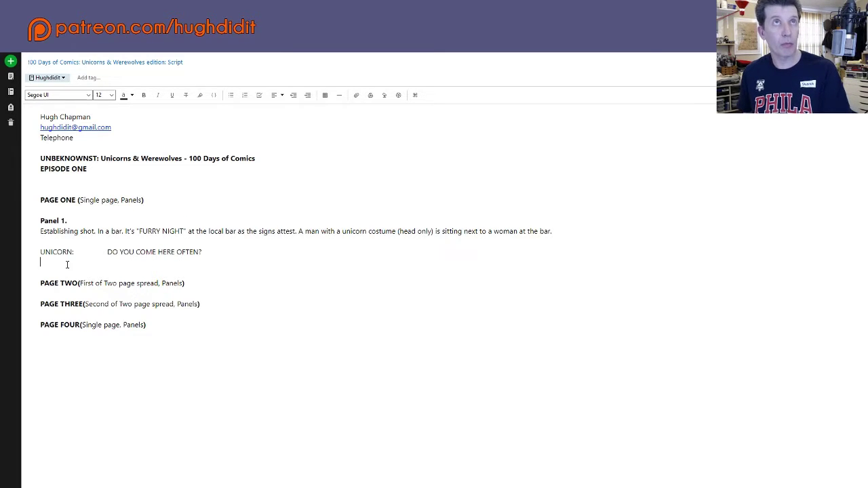
key(Return)
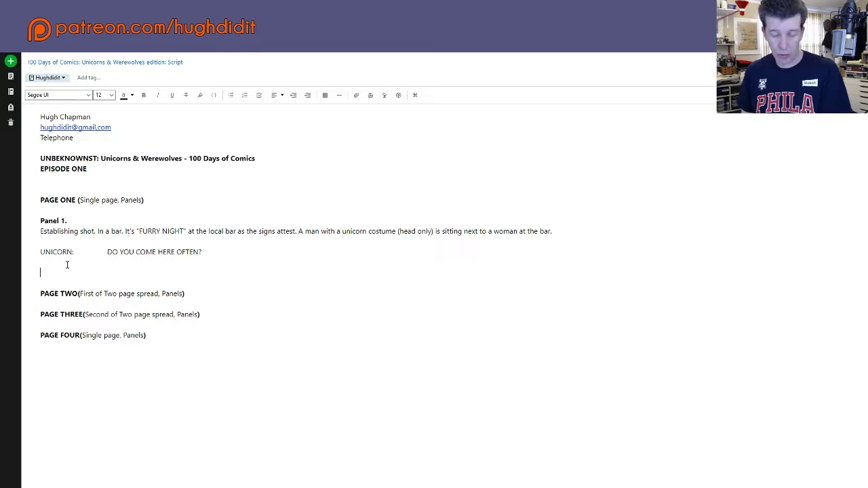
Step: Add the action line 'She gives him a wry (funny perhaps sideways) glance with a smirk/smile.' and two blank lines
text(S)
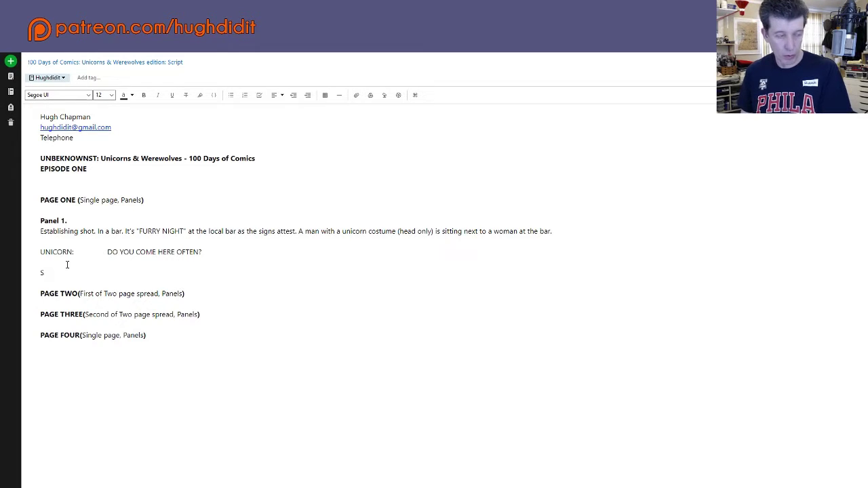
text(he )
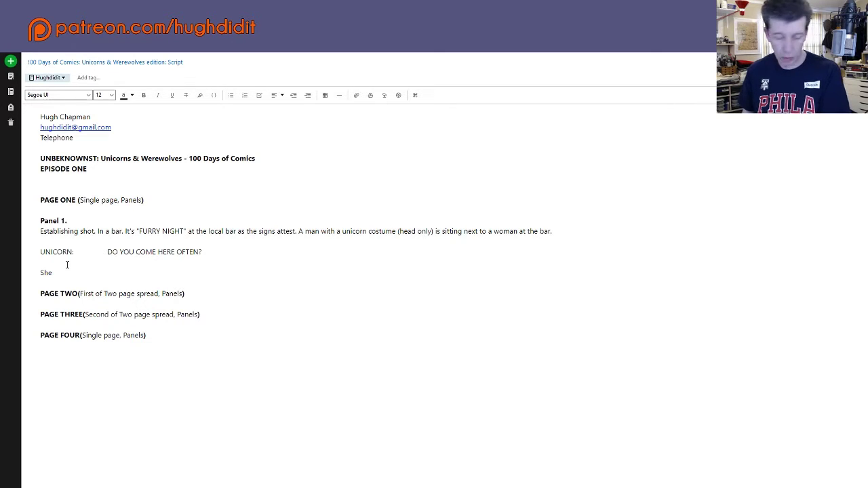
text(gives h)
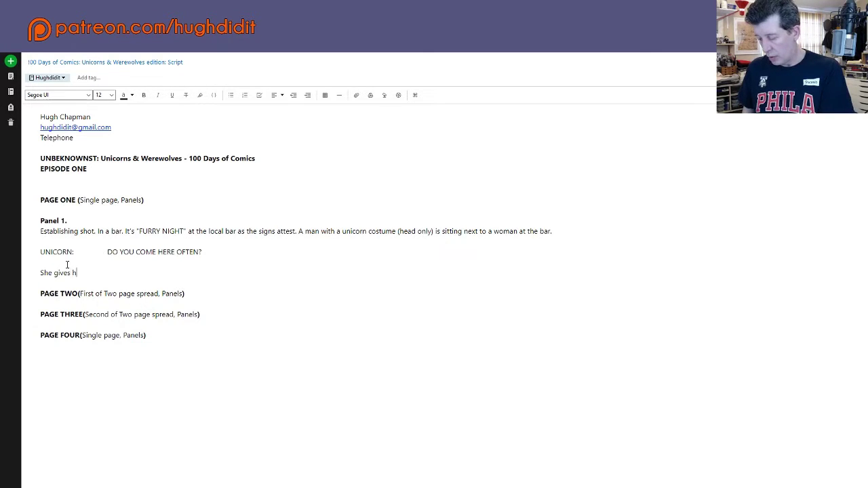
text(im a wry )
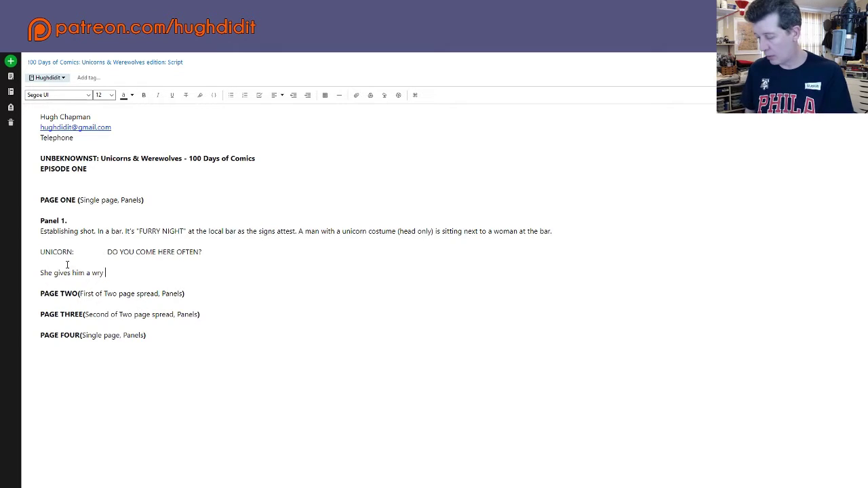
text(()
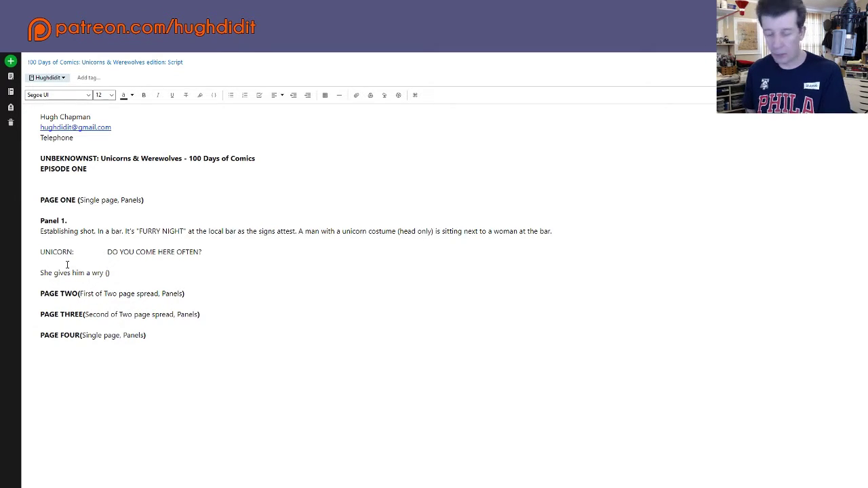
text(funny )
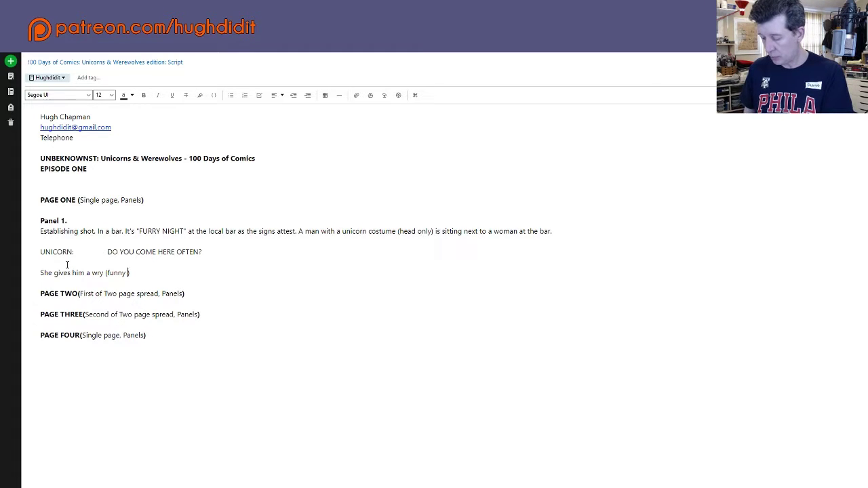
text(perhaps)
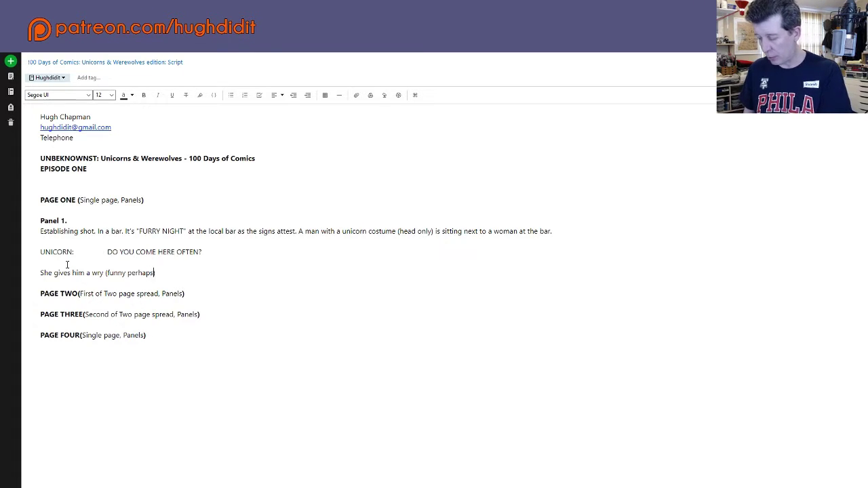
text( sideways))
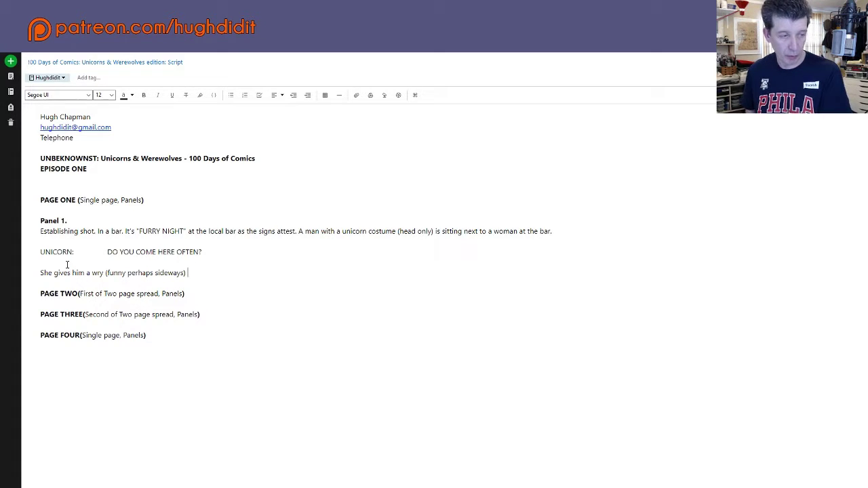
text( g)
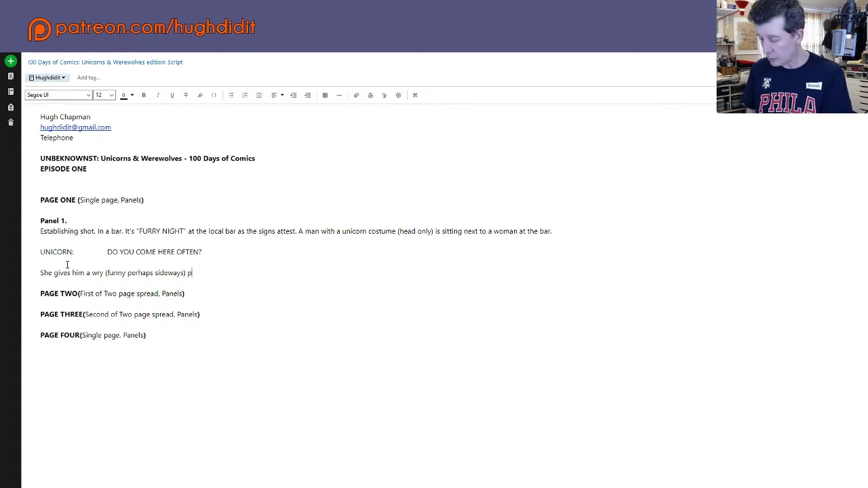
text(lanc)
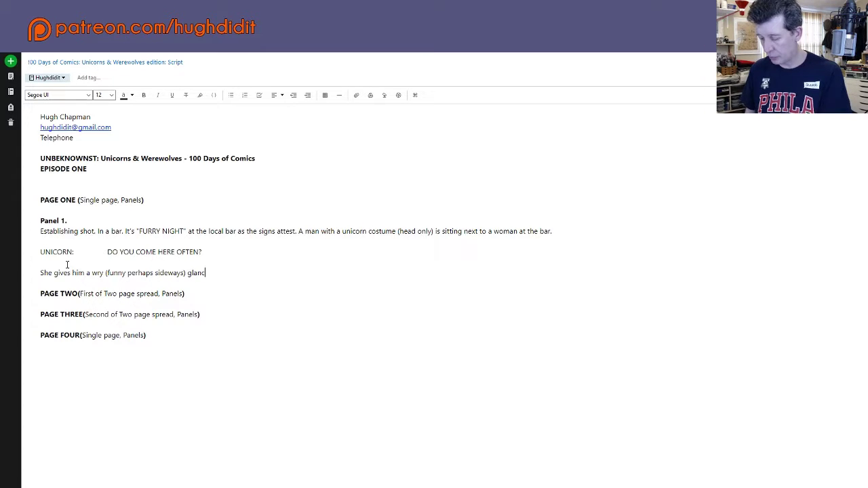
text(e with a)
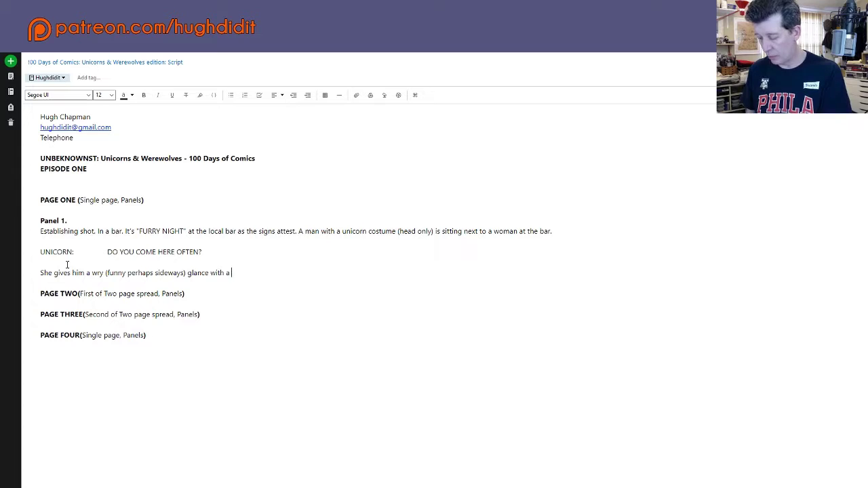
text( smirk)
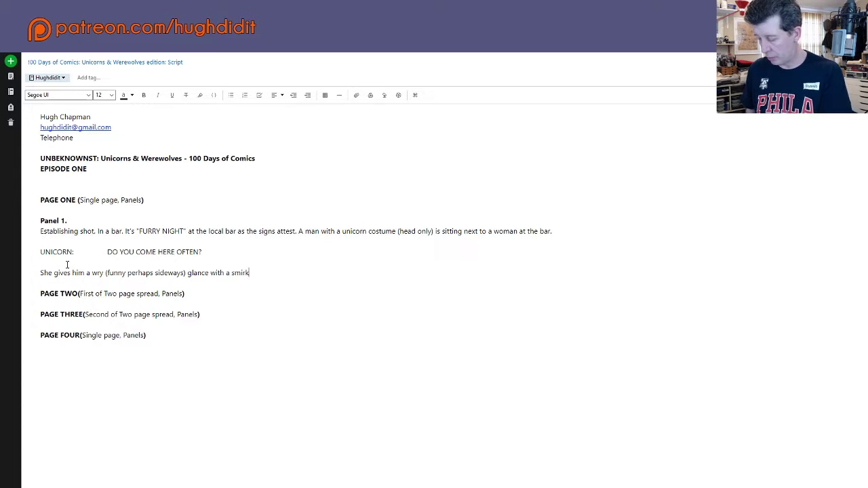
text(/smile)
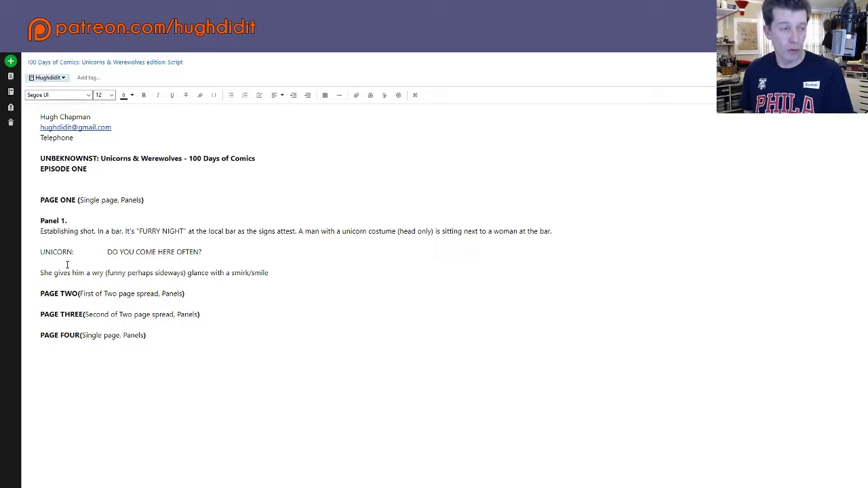
text(.)
key(Return)
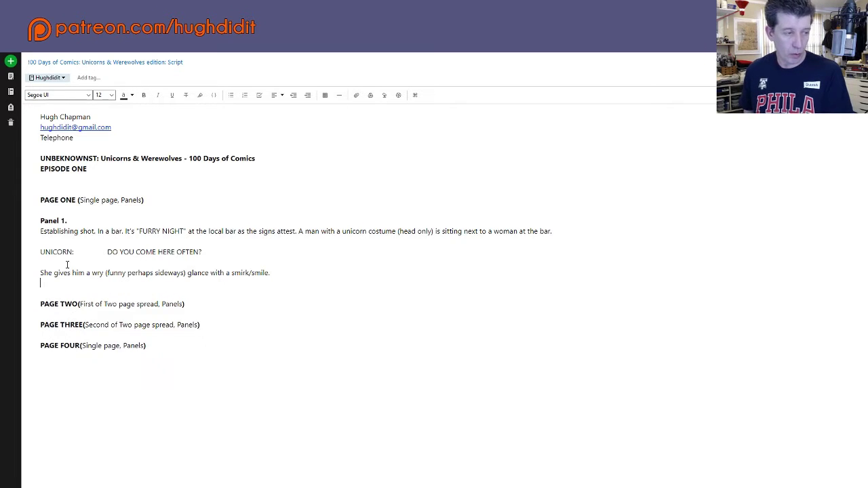
key(Return)
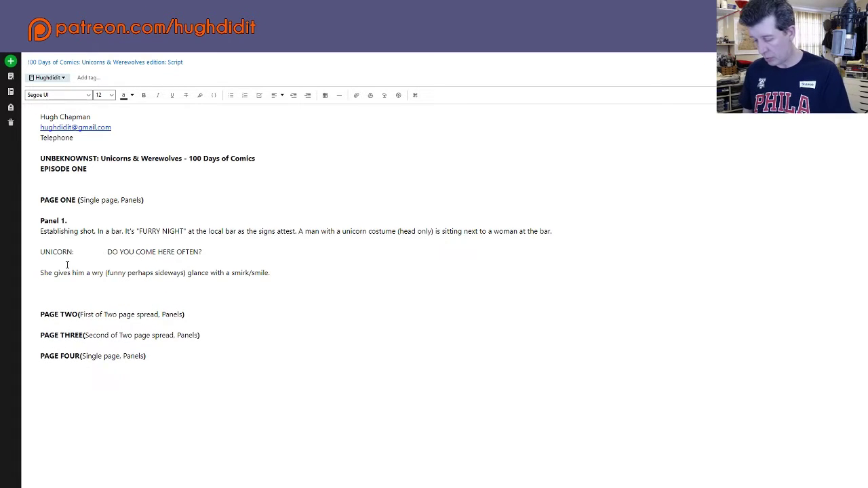
key(ctrl+b)
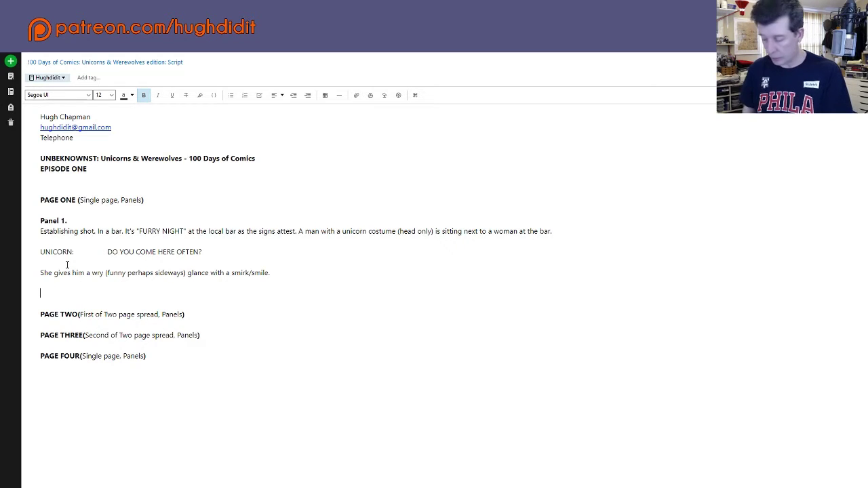
Step: Type the bold 'Panel 2' heading with a blank line below, then return to plain text
text(Panel 2.)
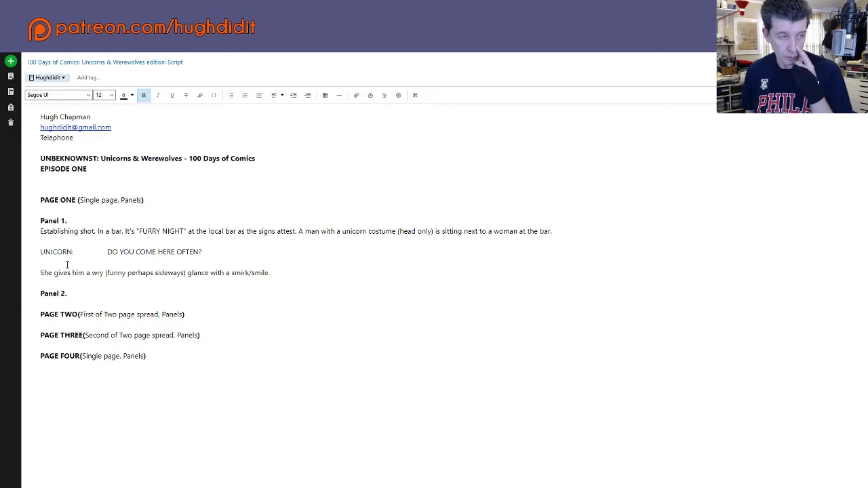
key(Return)
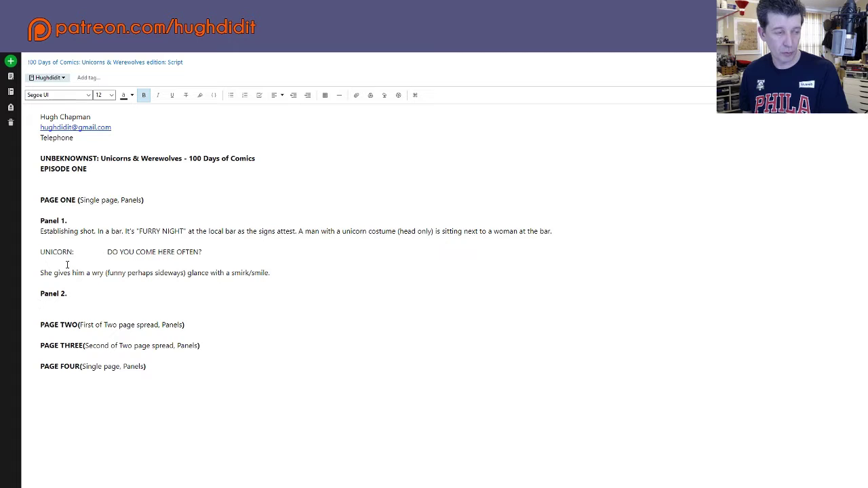
key(Return)
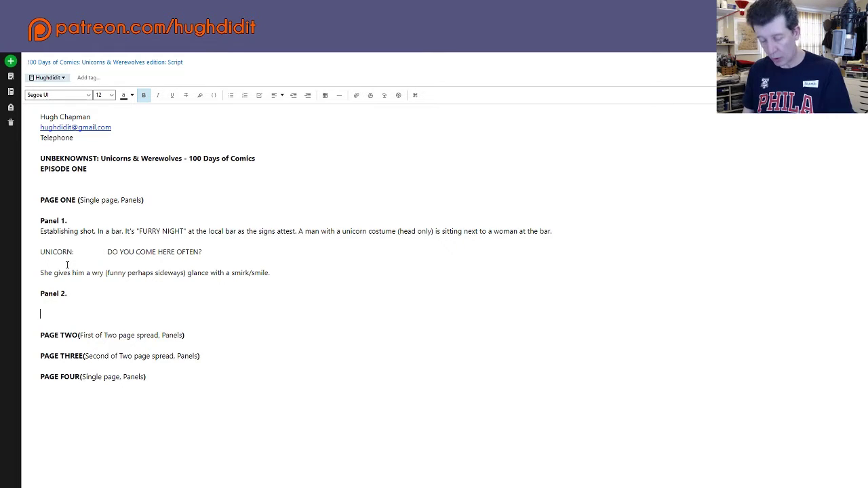
text(S)
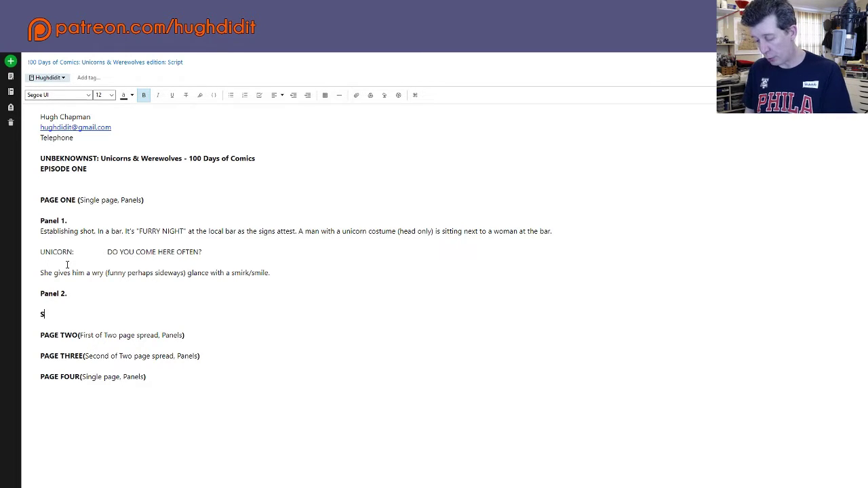
text(TRANGE)
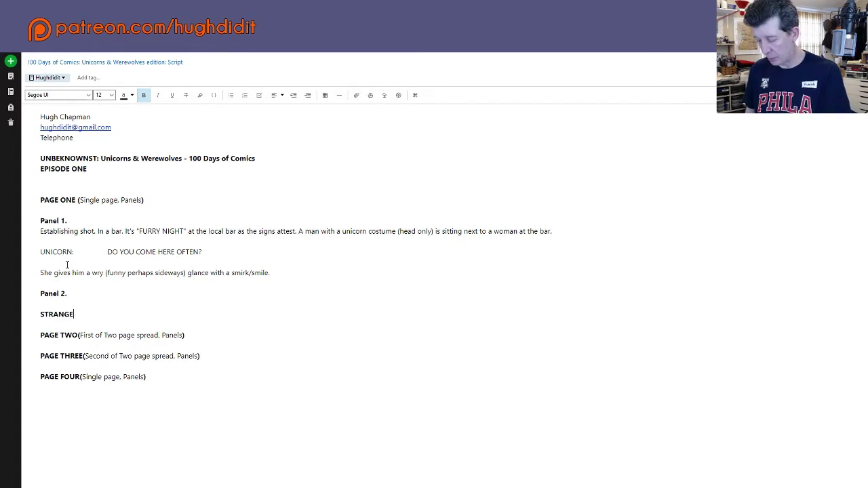
key(BackSpace)
key(BackSpace)
key(BackSpace)
key(BackSpace)
key(BackSpace)
key(BackSpace)
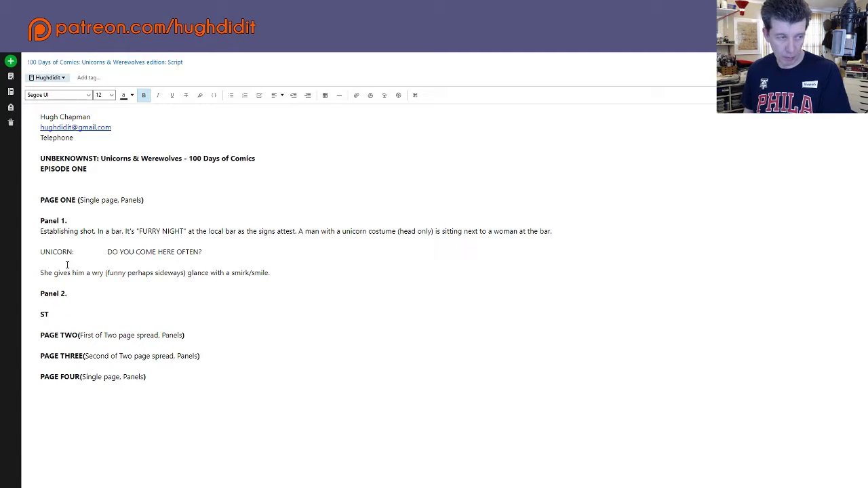
key(BackSpace)
key(ctrl+b)
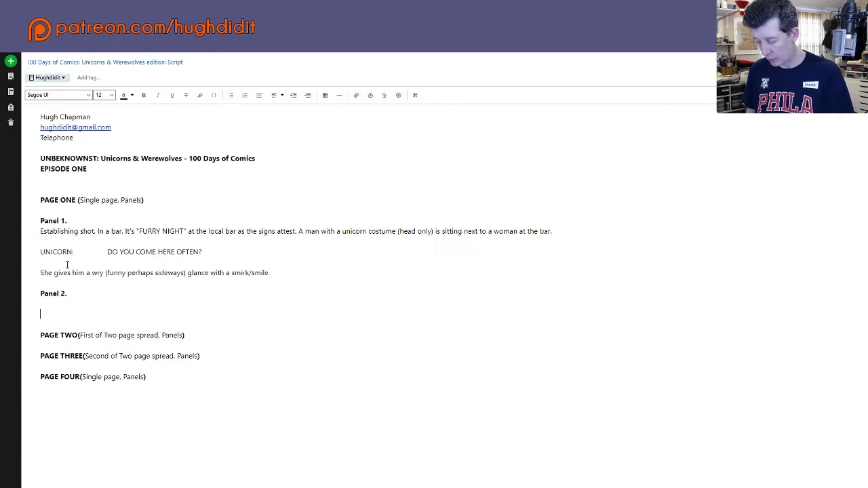
Step: Type the dialogue label 'WOMAN (Werewolf):' beneath the Panel 2 heading
text(STRANGE)
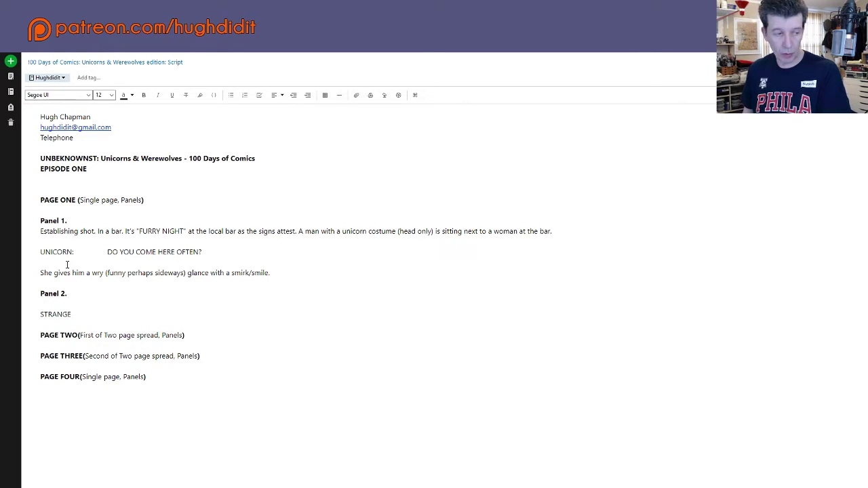
key(BackSpace)
key(BackSpace)
key(BackSpace)
key(BackSpace)
key(BackSpace)
key(BackSpace)
key(BackSpace)
key(BackSpace)
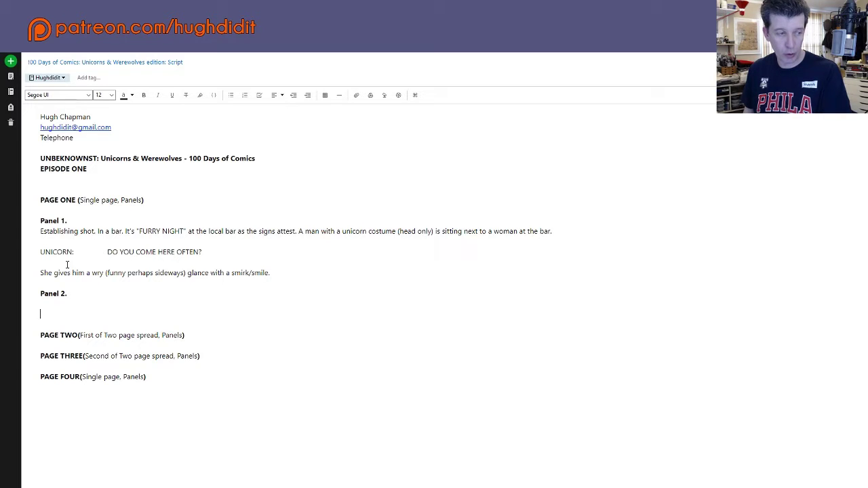
text(WOMAN )
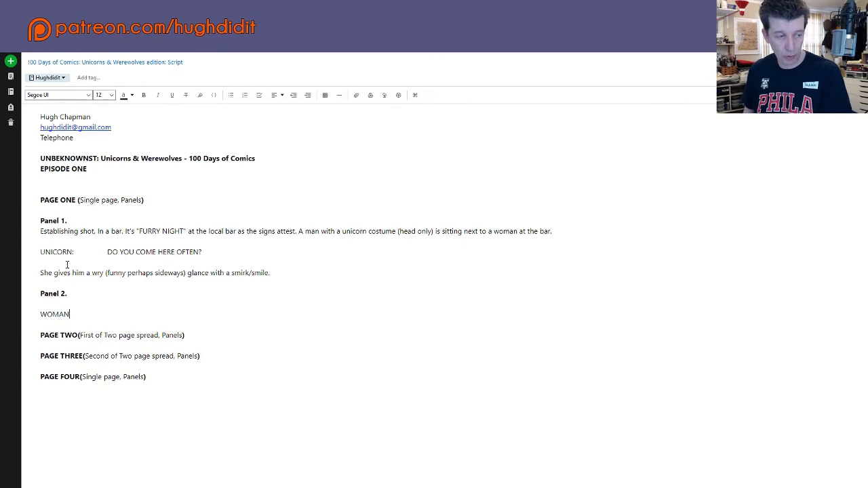
text(:)
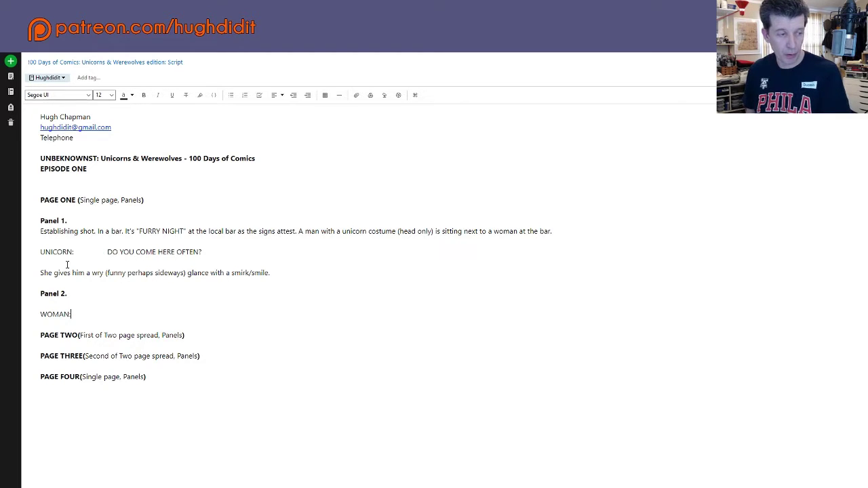
key(BackSpace)
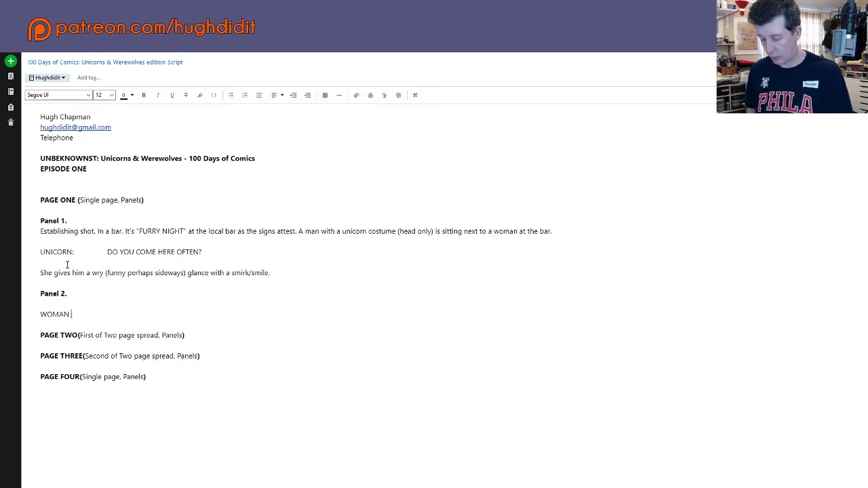
text(())
key(Left)
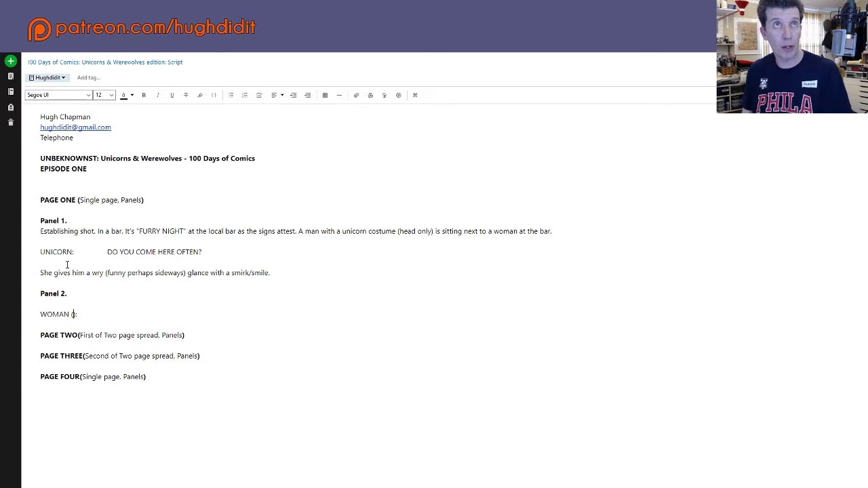
text(w)
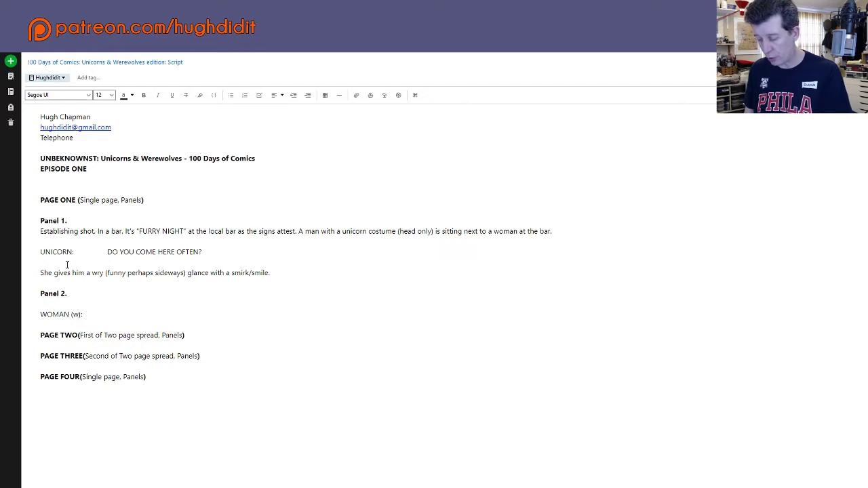
text(erewolf)
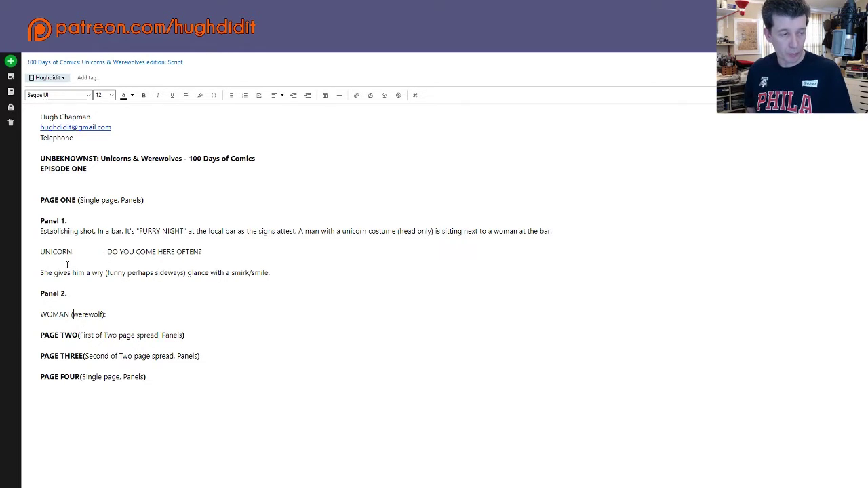
key(shift+Right)
text(W)
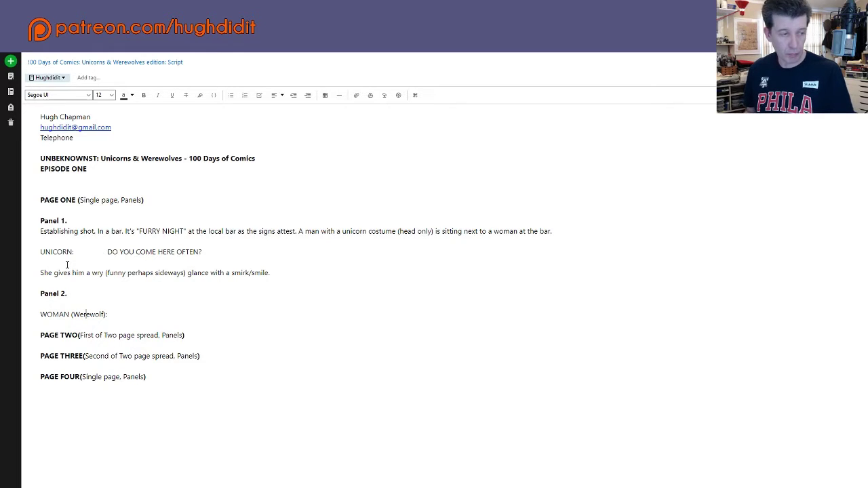
key(End)
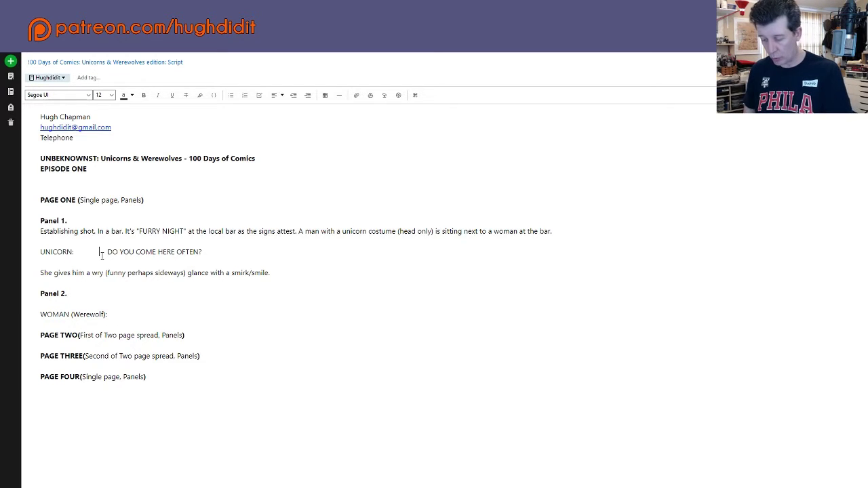
Step: Give the WOMAN (Werewolf) line the tab-spaced reply 'NO. DO YOU?' and start a new line
key(Tab)
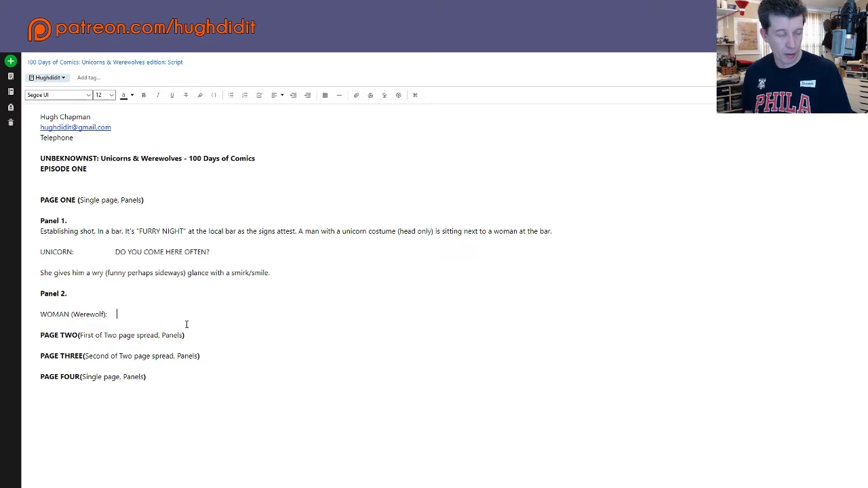
key(Tab)
text(N)
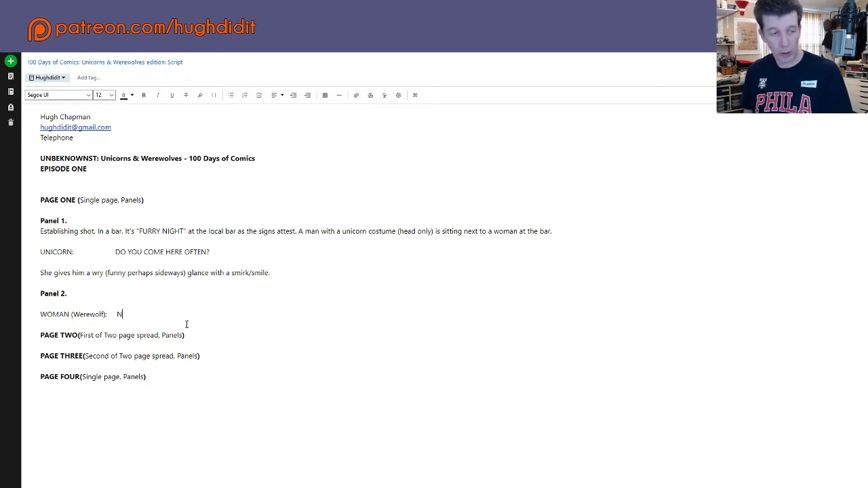
text(o)
key(BackSpace)
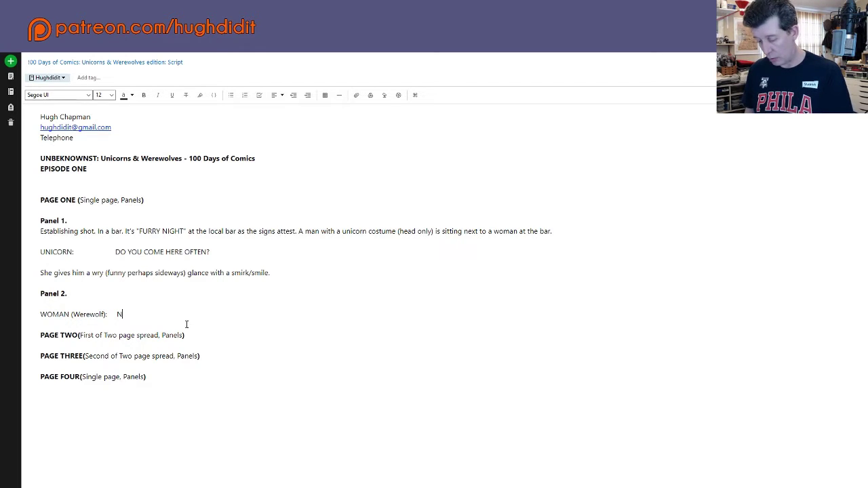
text(O)
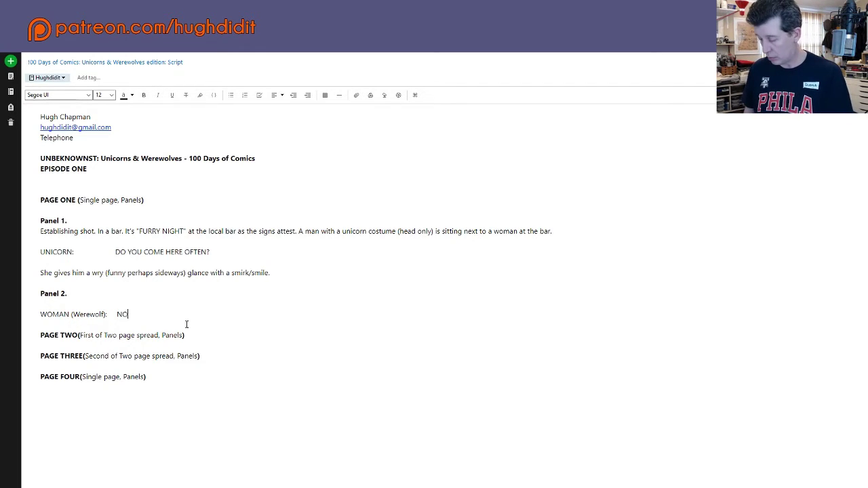
text(.)
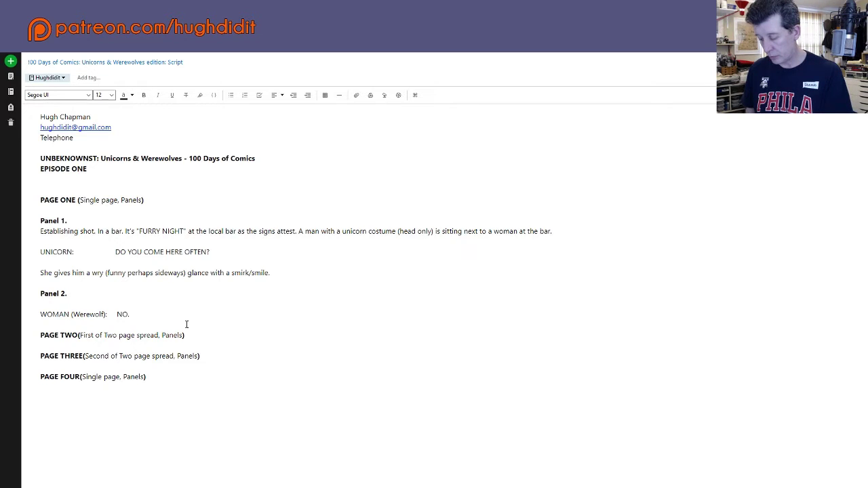
text( DO)
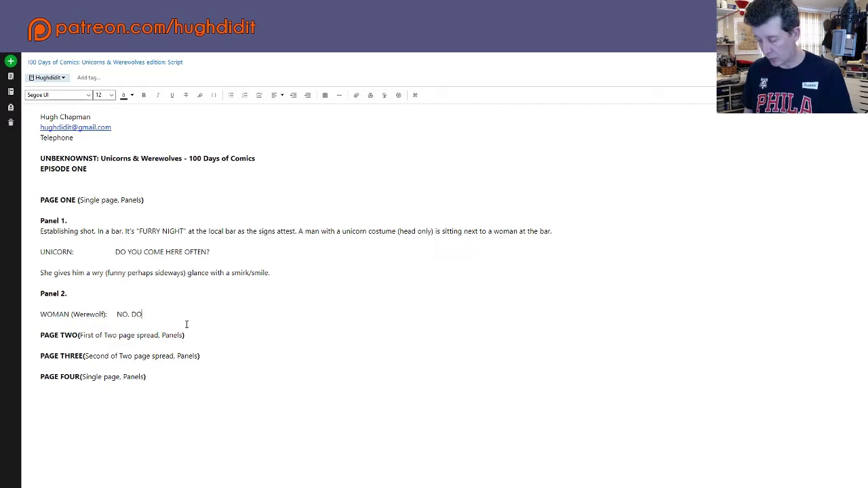
text( YOU)
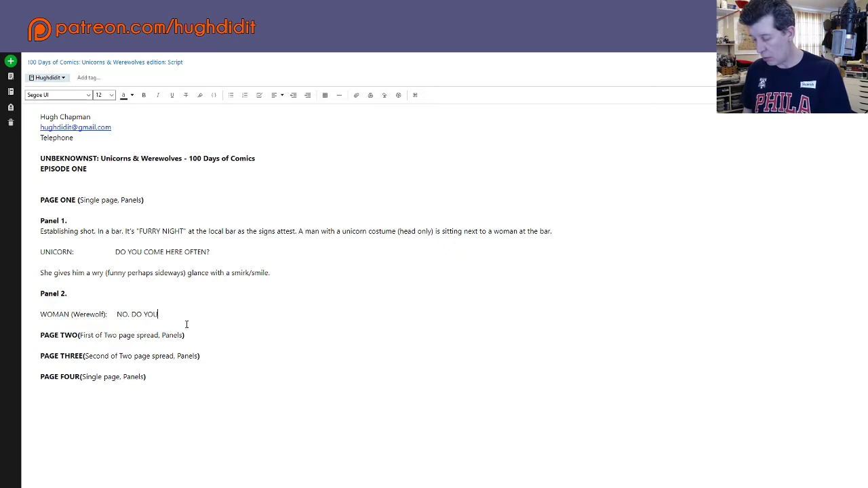
text(?)
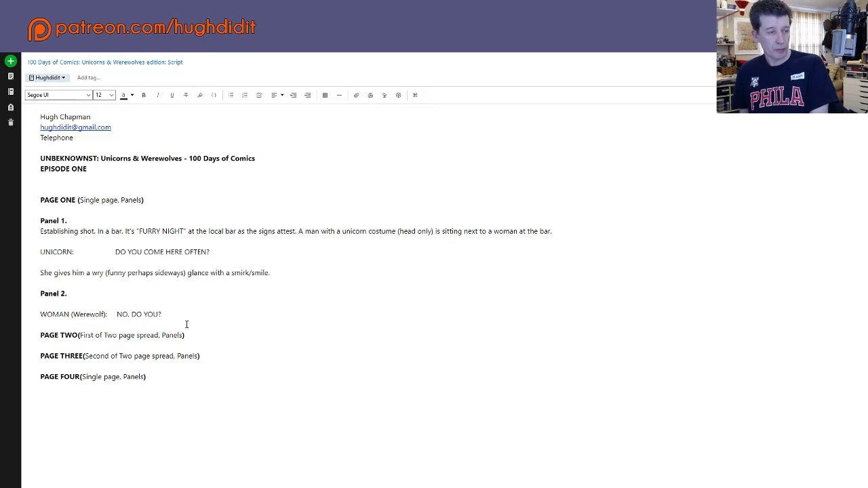
key(Return)
key(Return)
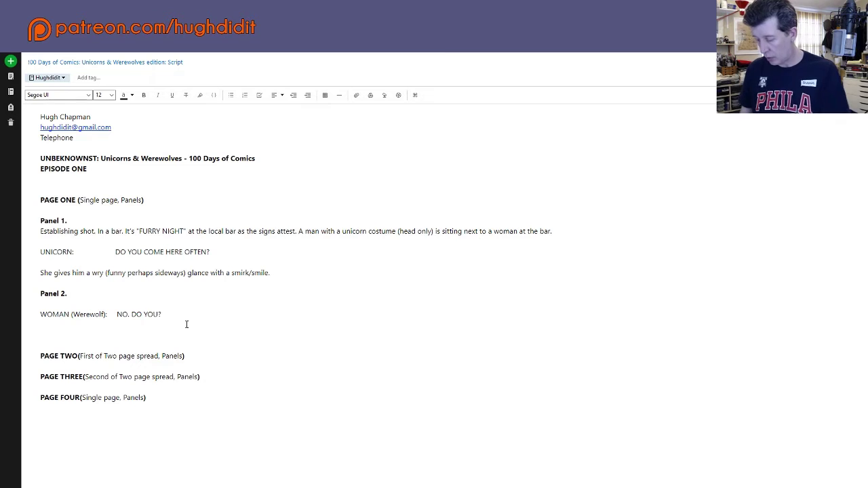
Step: Write the line 'UNICORN: THE COSTUME DIDN'T GIVE IT AWAY?' under the woman's reply
text(UNICOR)
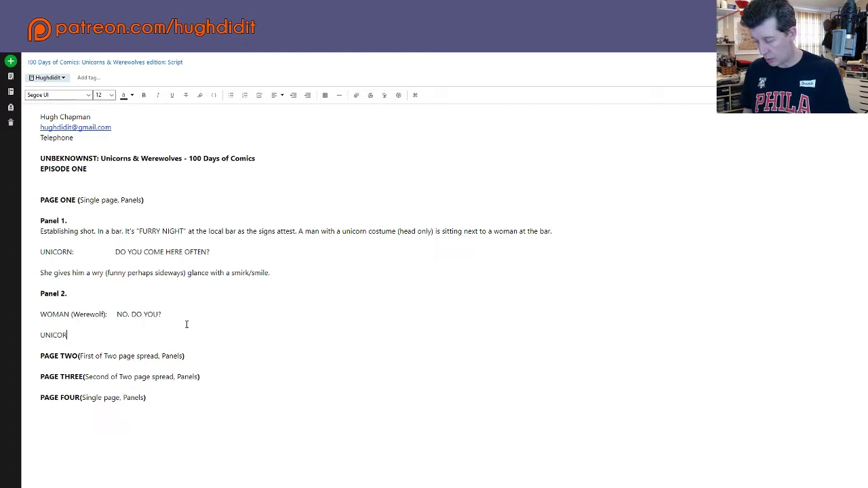
text(N:)
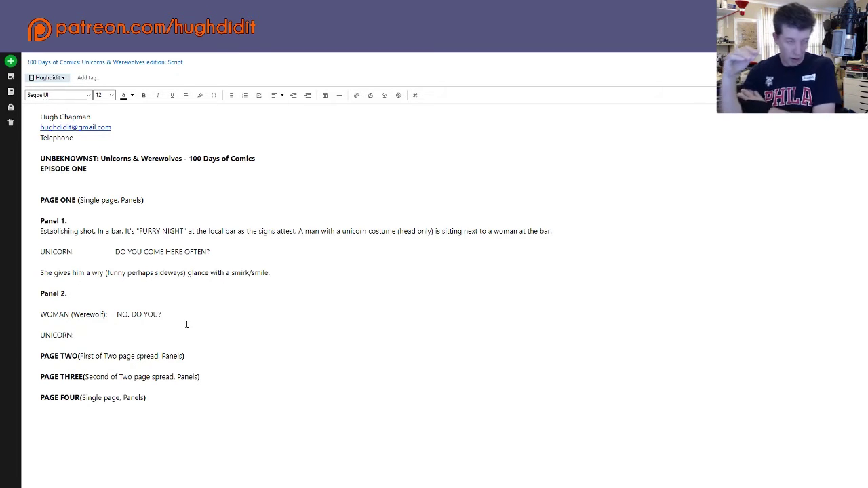
key(BackSpace)
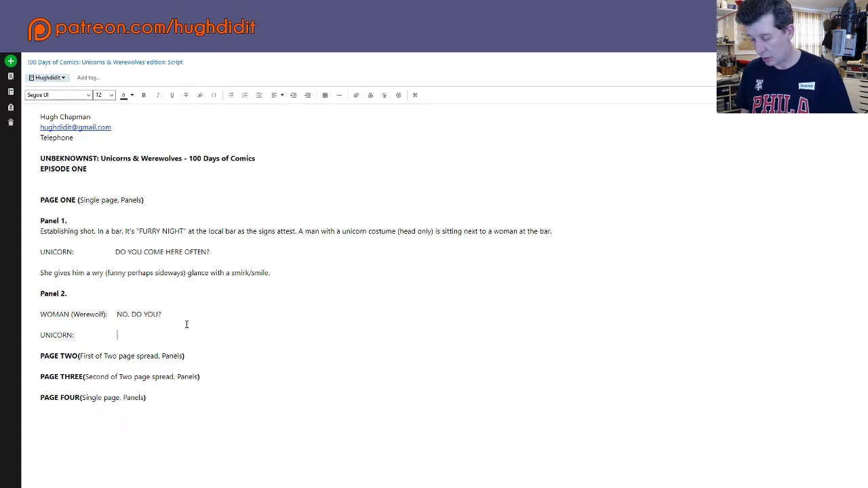
text(I)
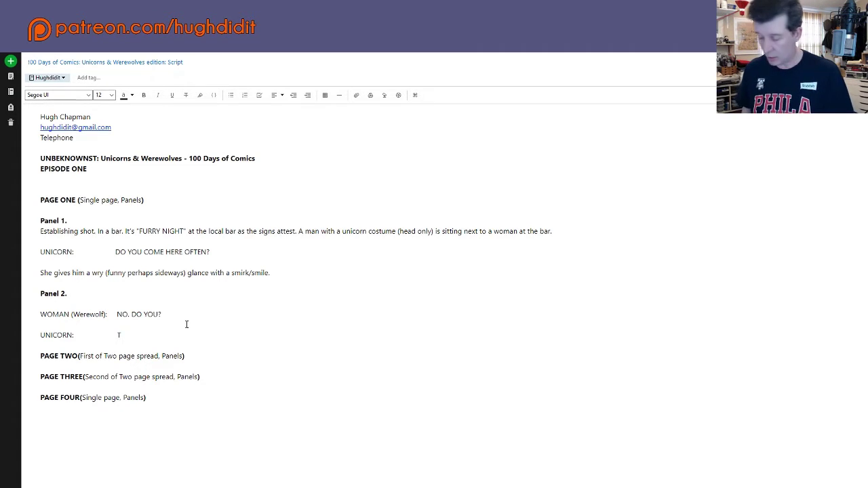
text(HE COSTUM)
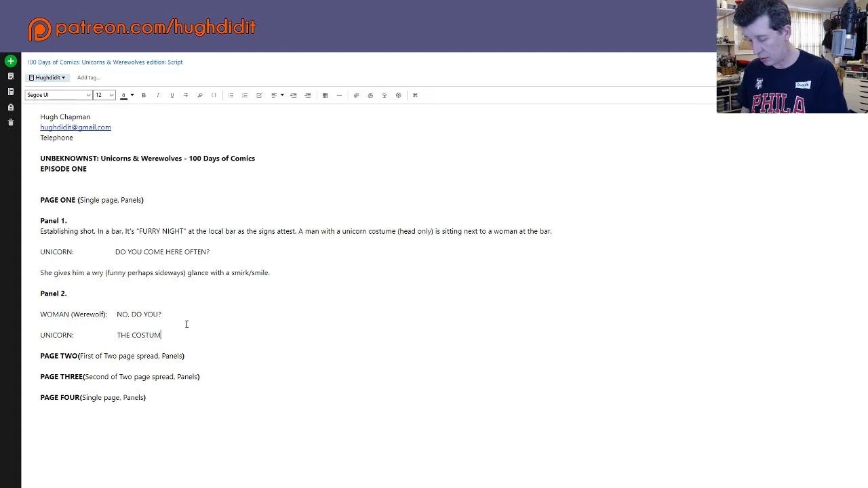
text(E DIDN'T)
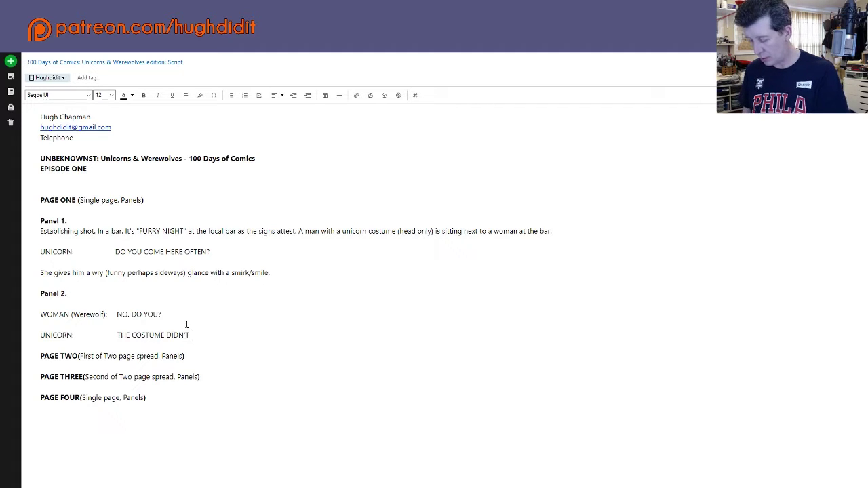
text( GIVE IT )
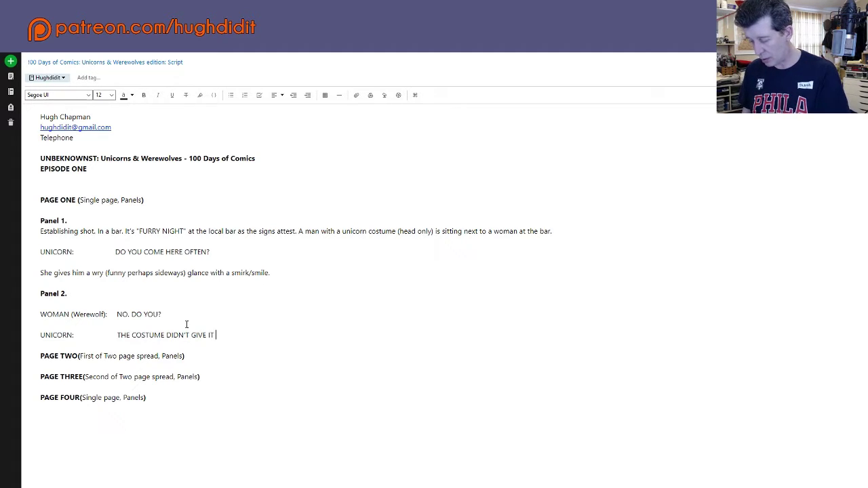
text(AWAY?)
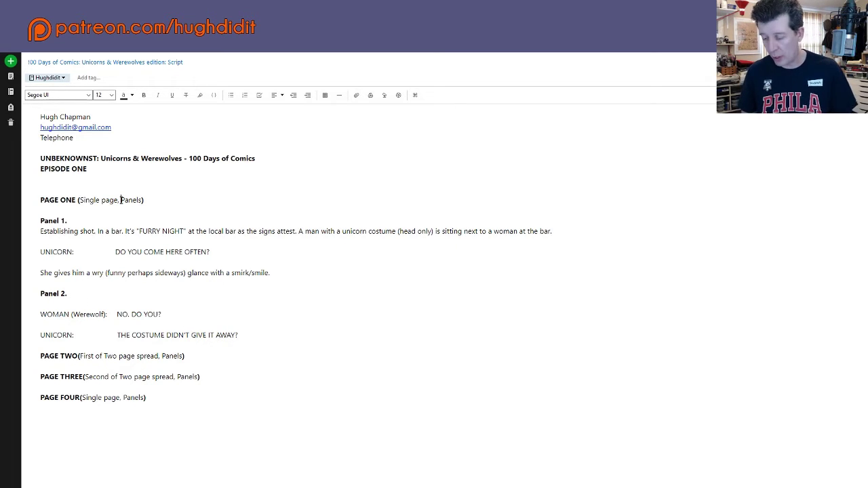
click(121, 199)
text(2)
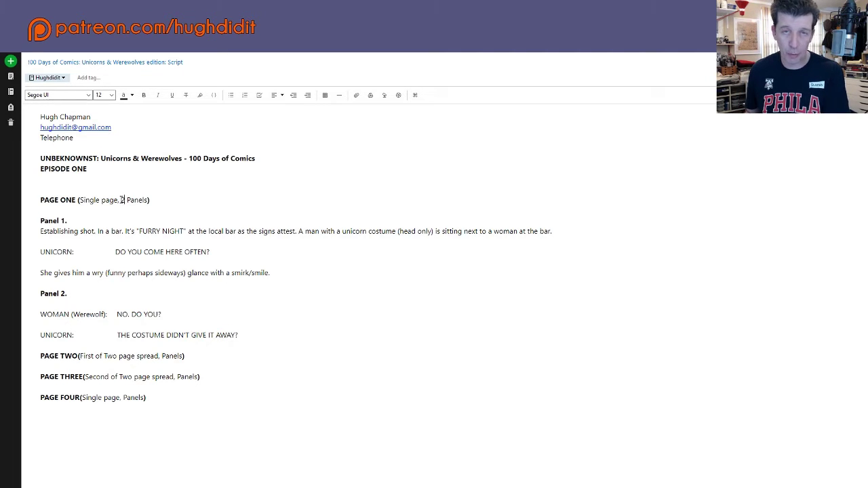
key(BackSpace)
key(BackSpace)
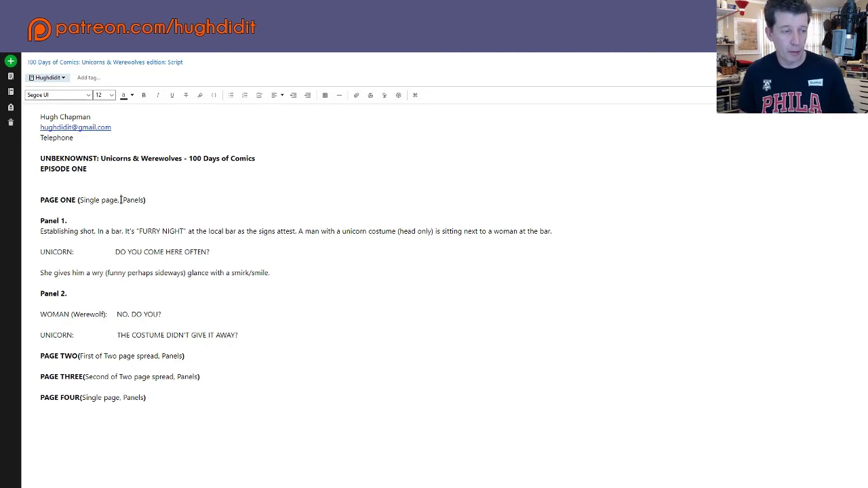